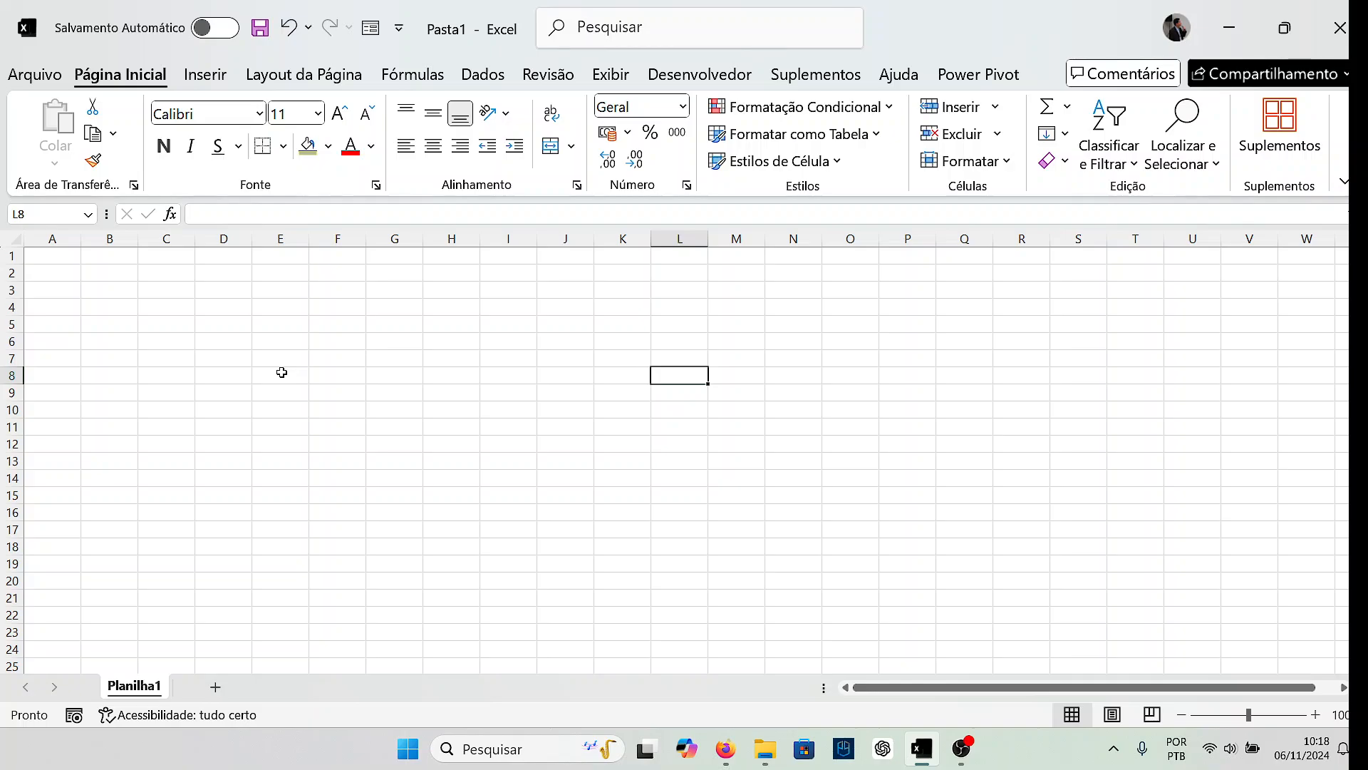
- Enter the heading "Salário (r$)" in B2 and fit column B to the text's width
{"action": "scroll", "coordinate": [281, 372], "scroll_direction": "up", "scroll_amount": 2}
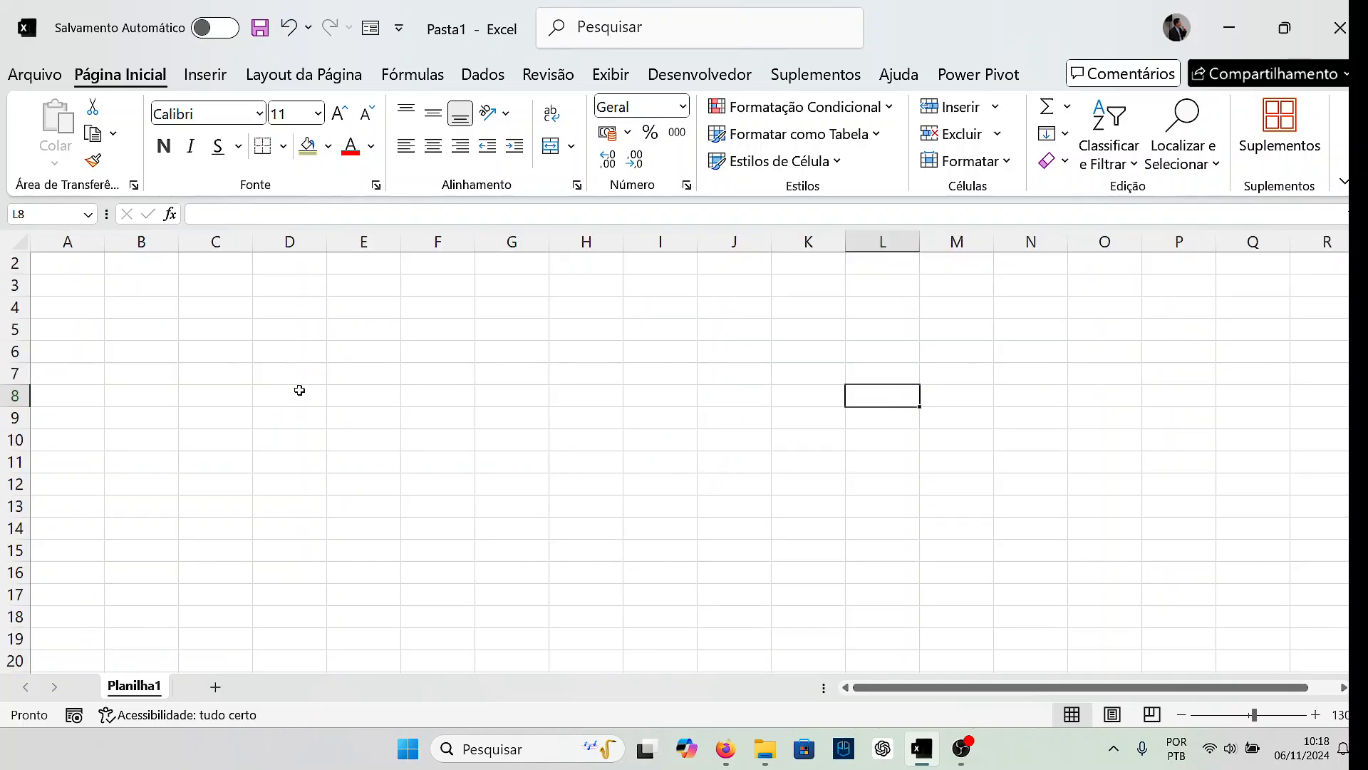
{"action": "left_click", "coordinate": [83, 269]}
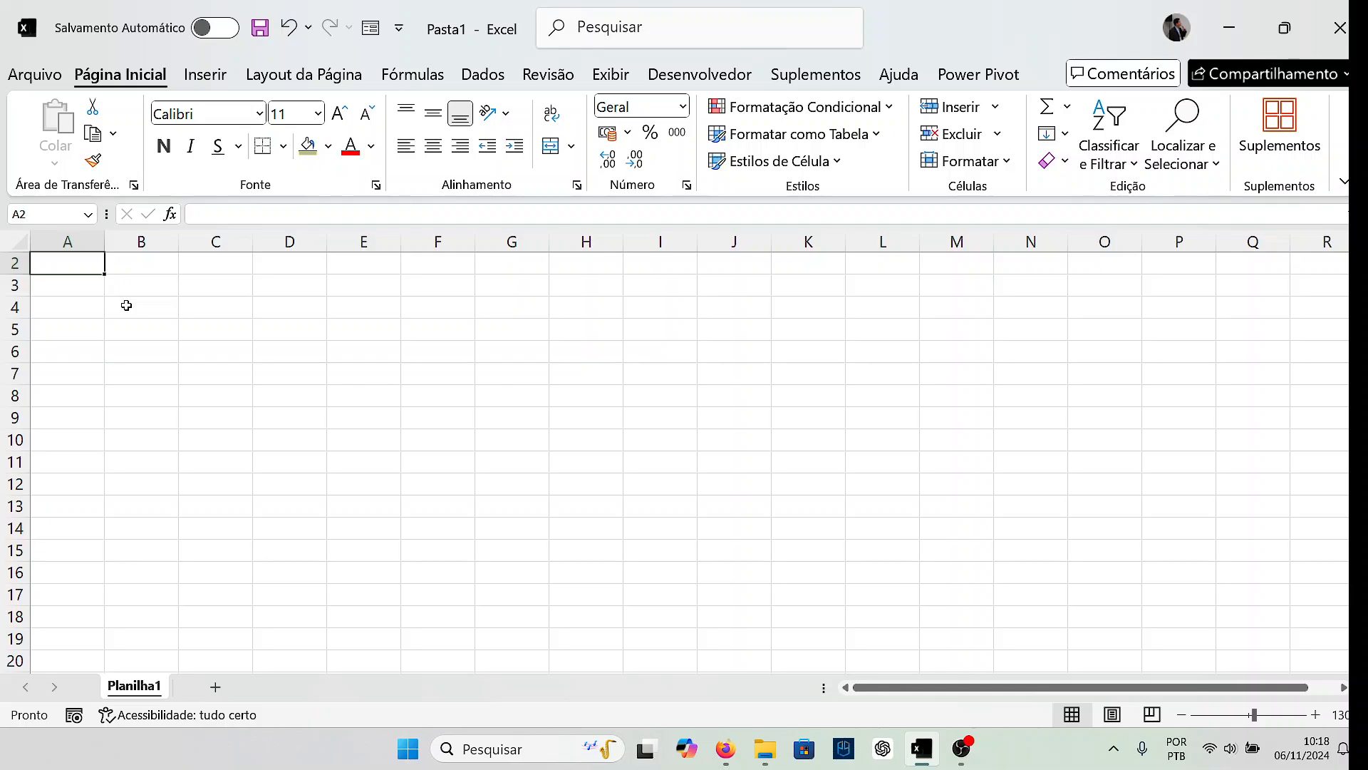
{"action": "key", "text": "Right"}
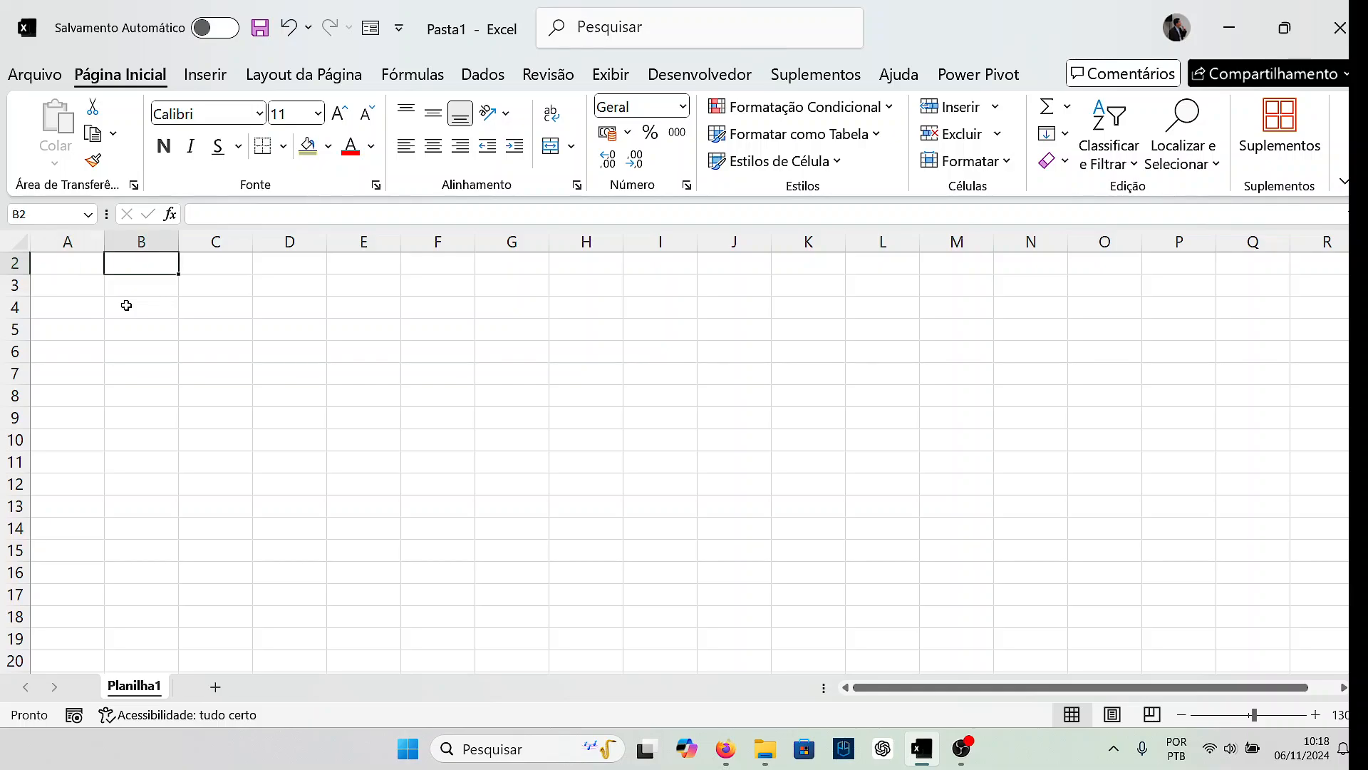
{"action": "type", "text": "Salário "}
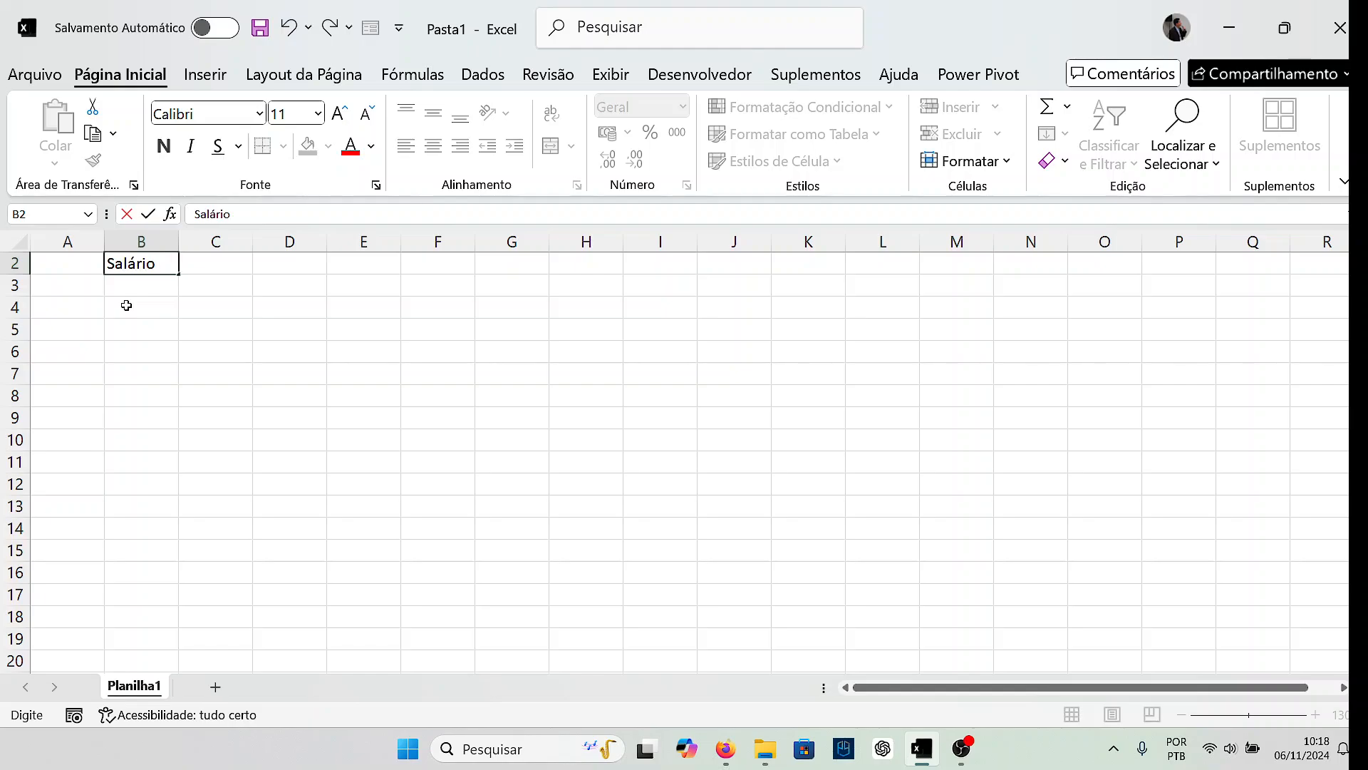
{"action": "type", "text": "(r$)"}
{"action": "key", "text": "Return"}
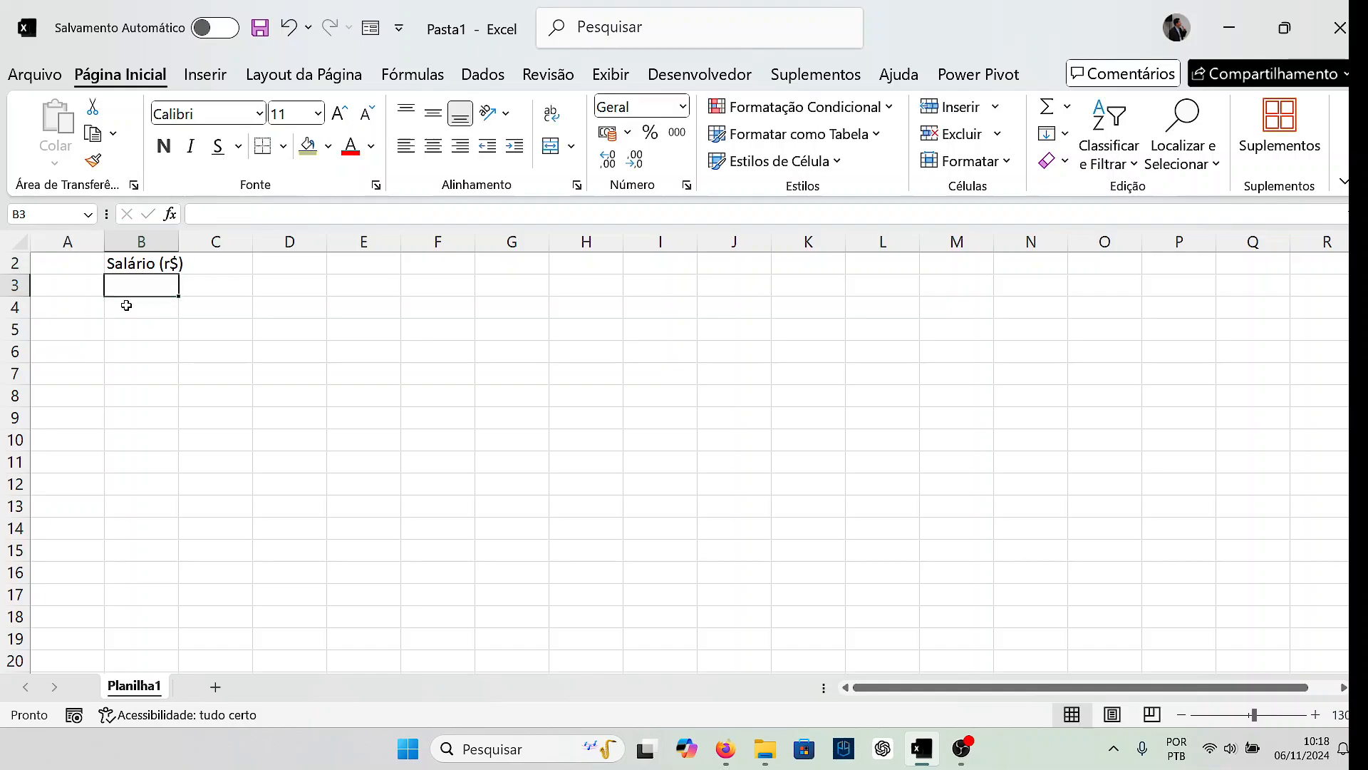
{"action": "double_click", "coordinate": [179, 242]}
- Correct the heading in B2 to "Salário (R$)" with a capital R
{"action": "double_click", "coordinate": [168, 263]}
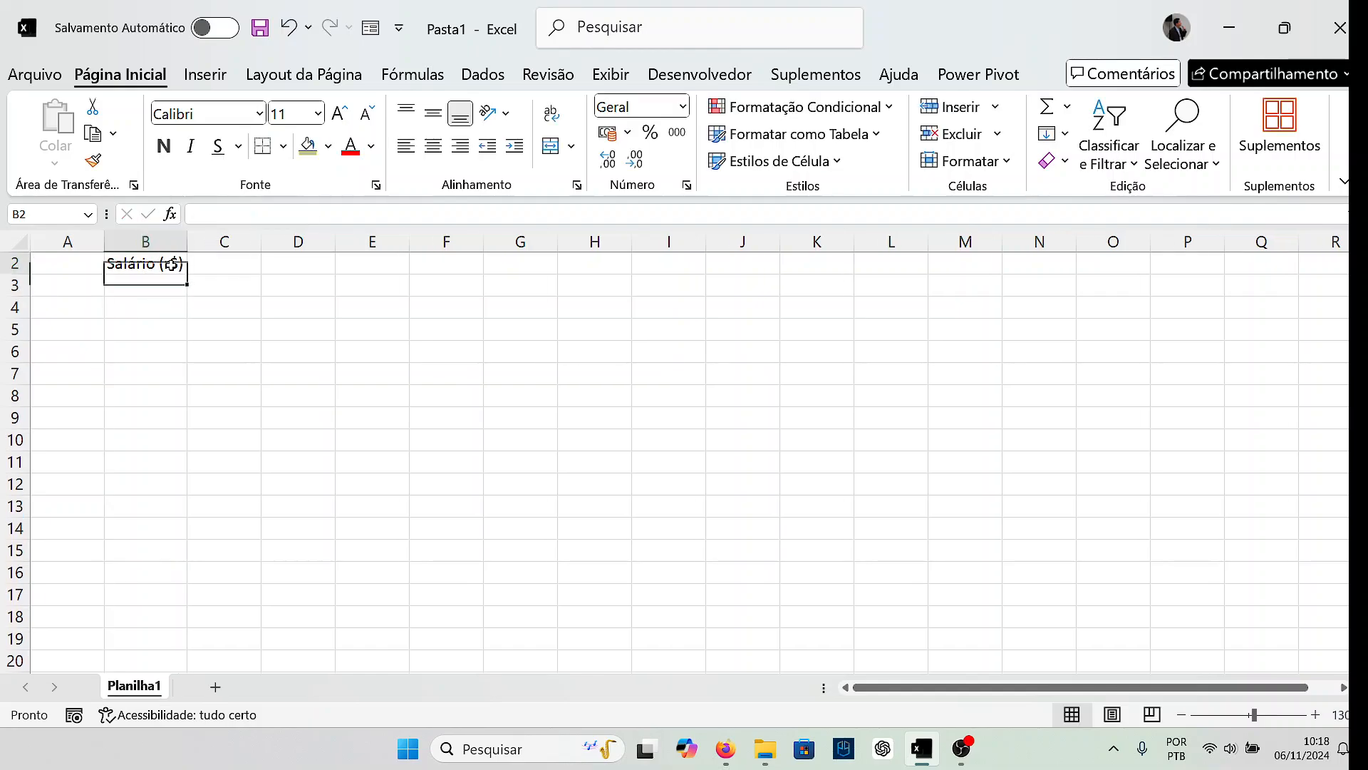
{"action": "key", "text": "Delete"}
{"action": "type", "text": "R"}
{"action": "key", "text": "Return"}
- Enter the heading "Colaborador" in A2 and fit column A to the text's width
{"action": "key", "text": "Up"}
{"action": "key", "text": "Left"}
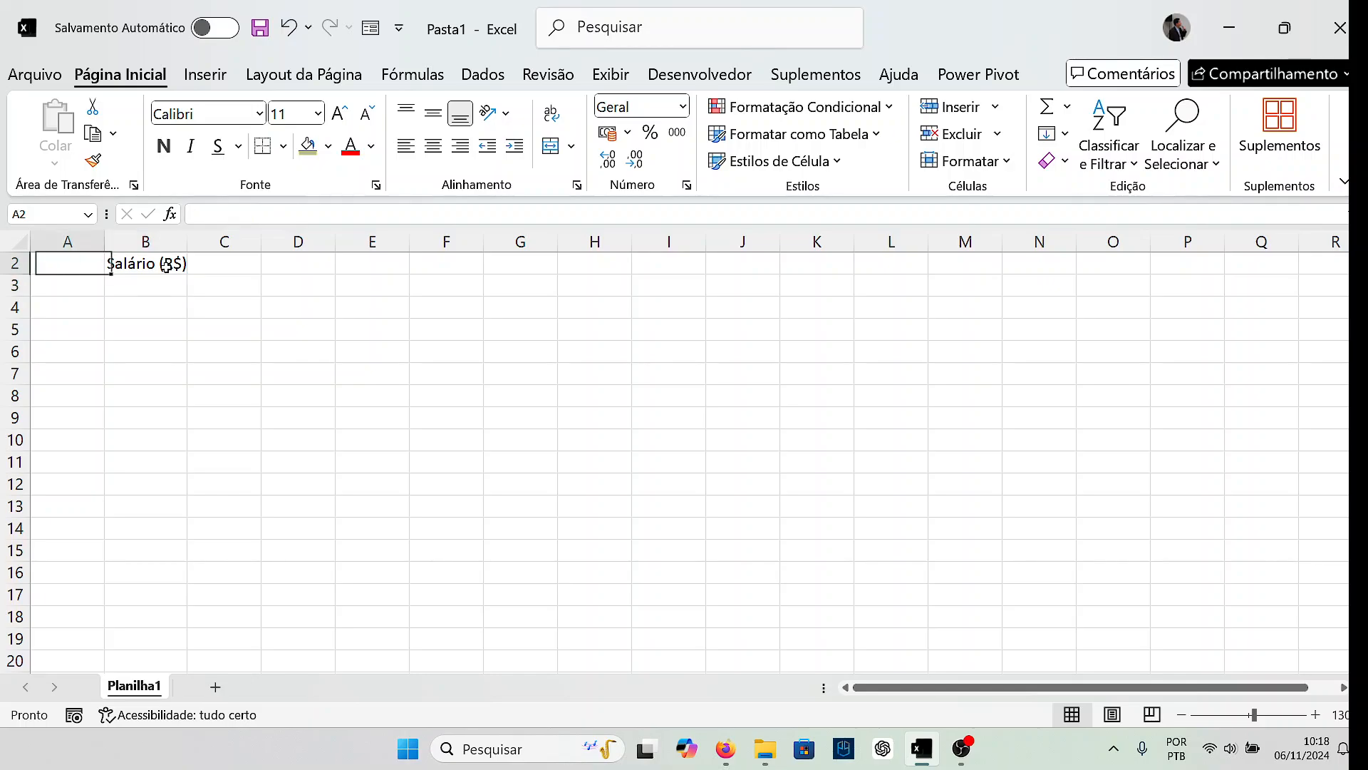
{"action": "type", "text": "Colaborador"}
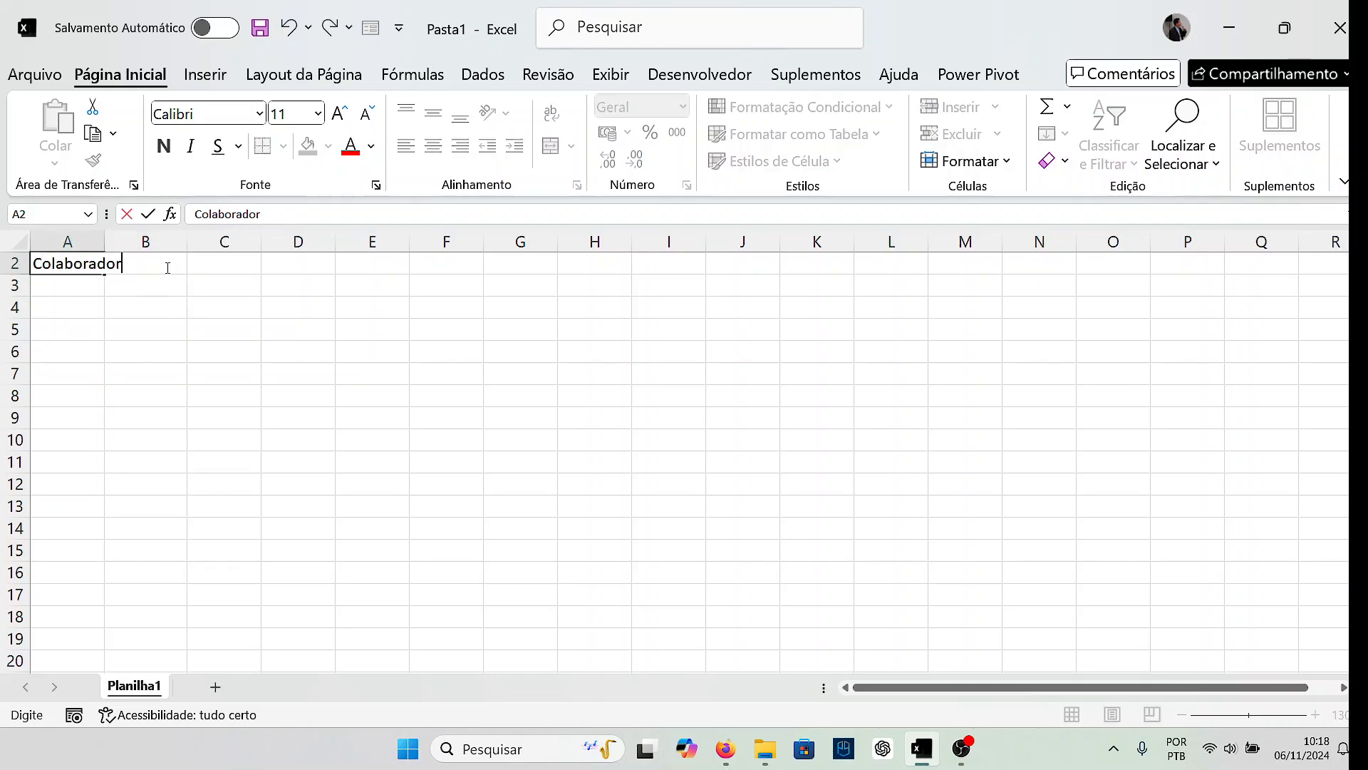
{"action": "key", "text": "Return"}
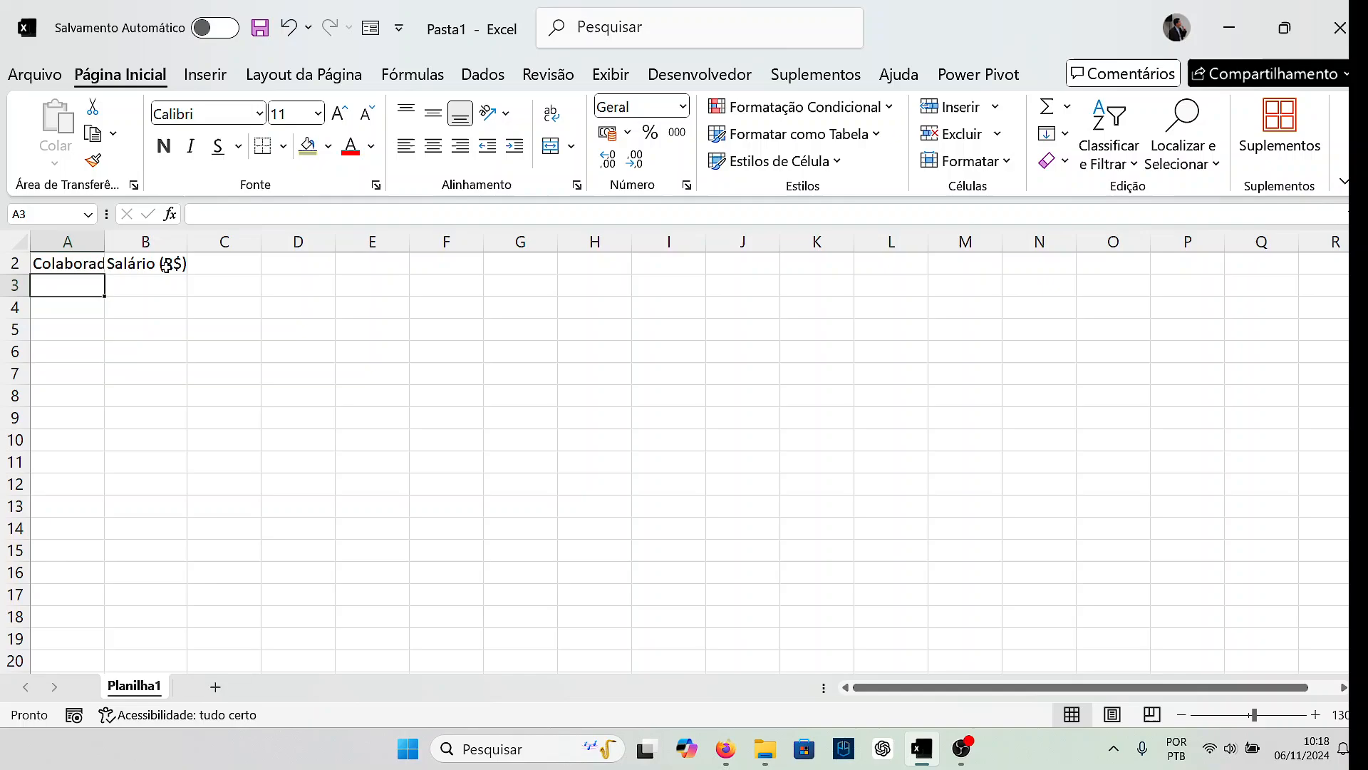
{"action": "double_click", "coordinate": [105, 241]}
{"action": "left_click", "coordinate": [158, 282]}
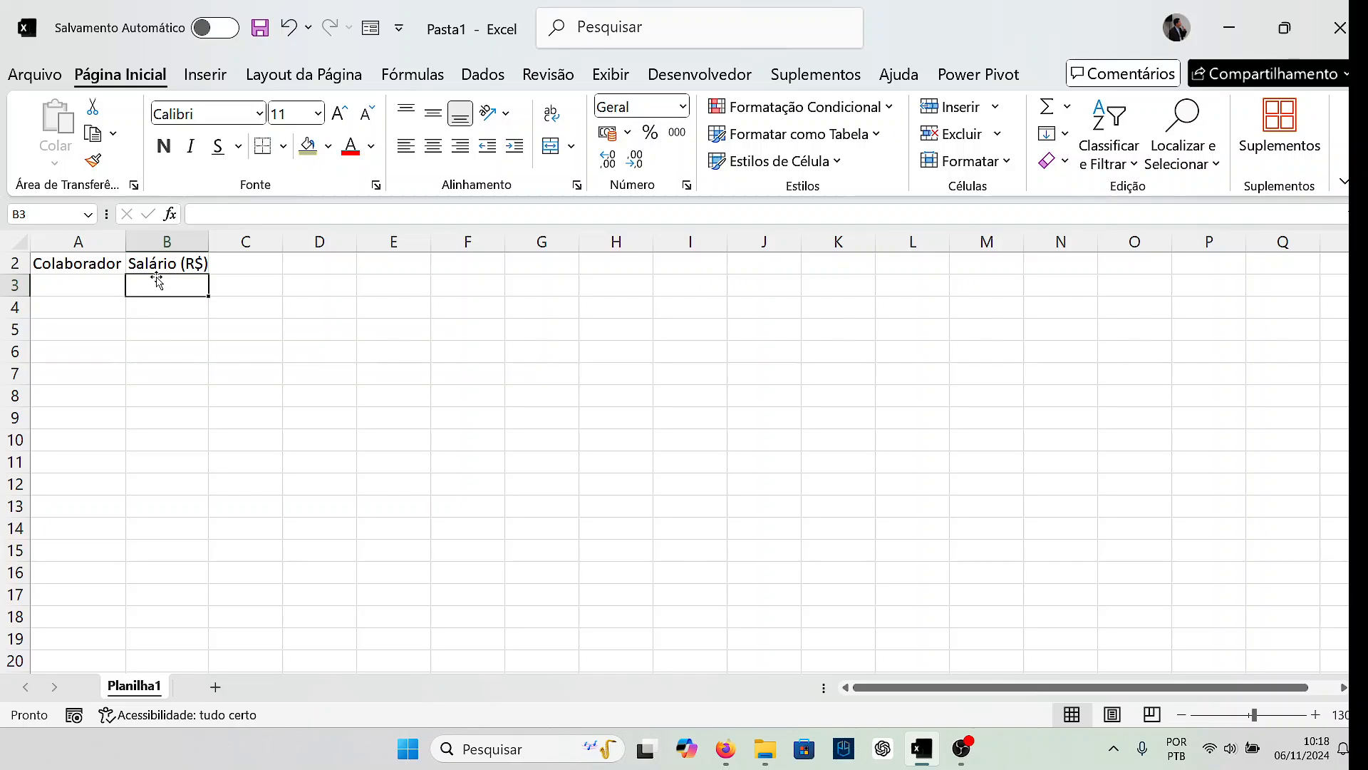
{"action": "left_click", "coordinate": [229, 287]}
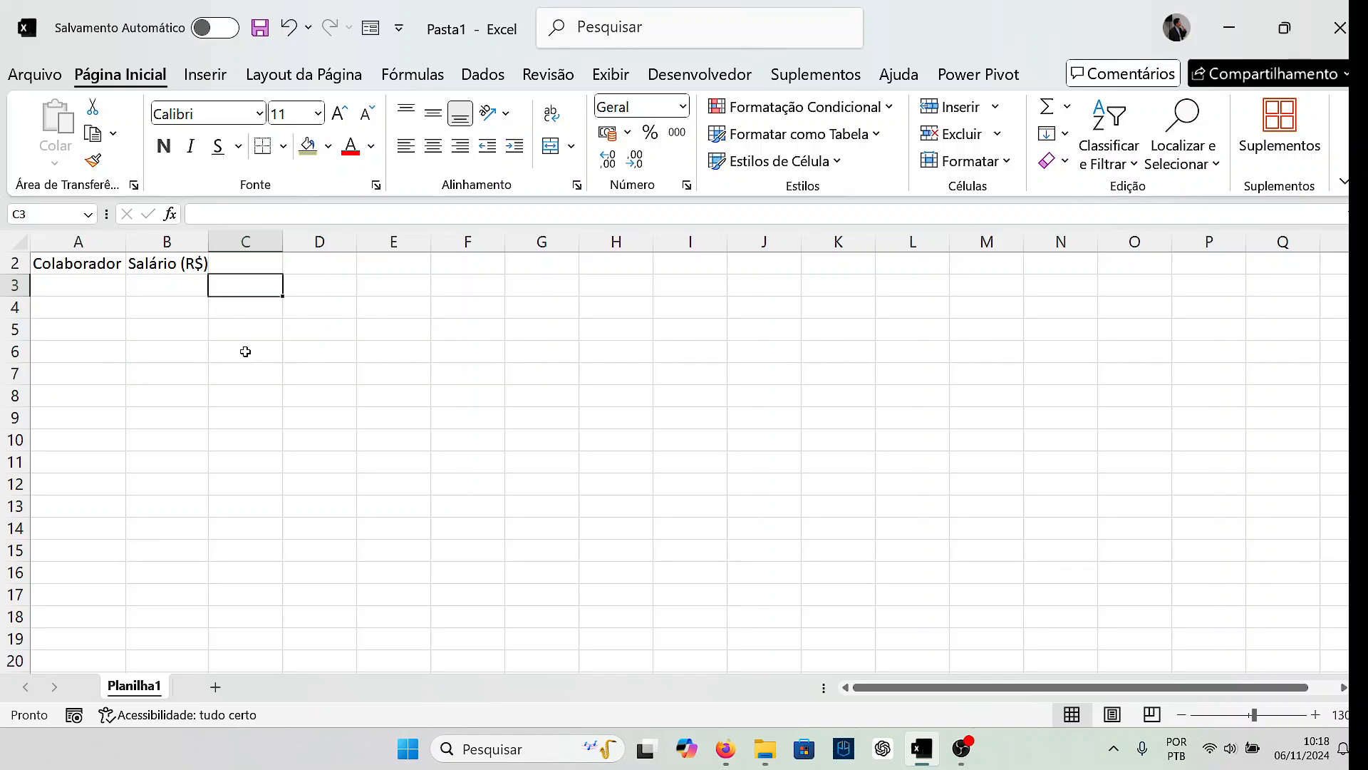
{"action": "left_click", "coordinate": [180, 288]}
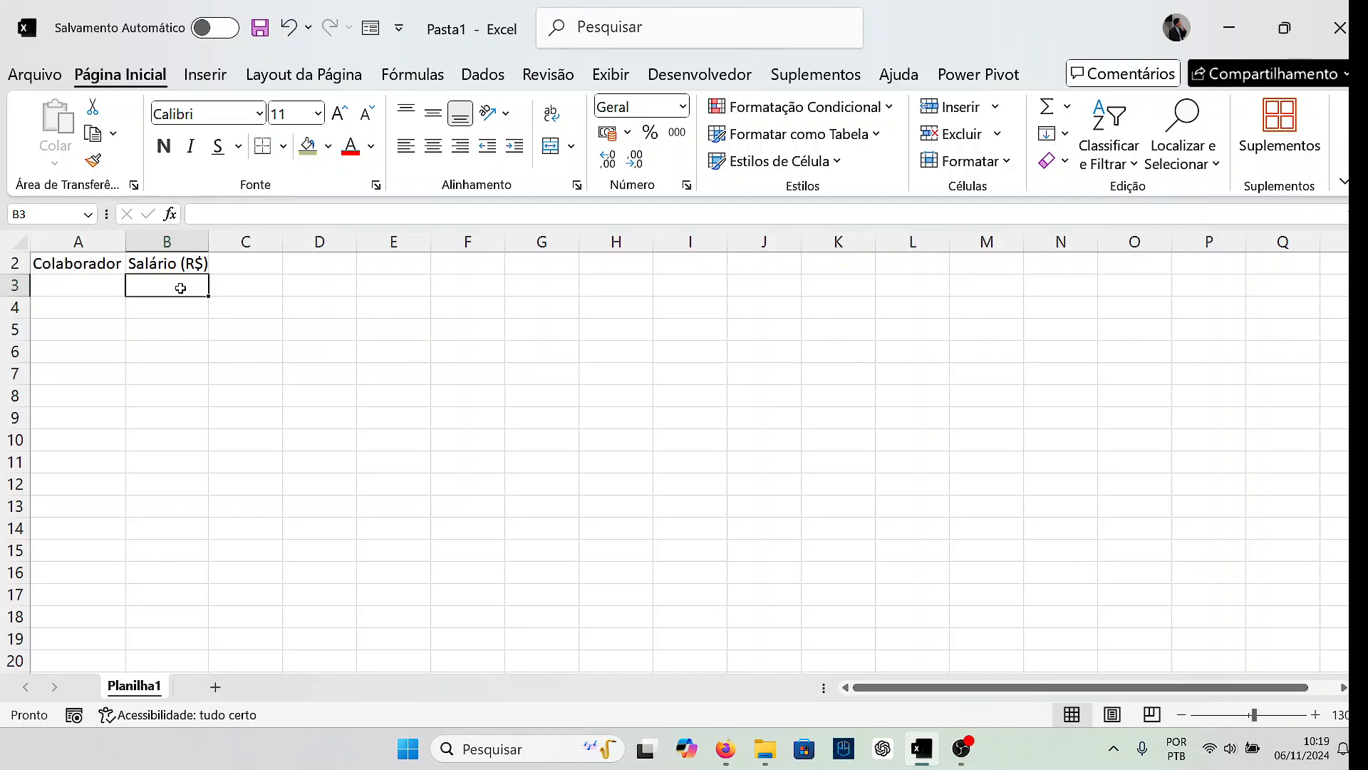
{"action": "type", "text": "1500"}
{"action": "key", "text": "Return"}
{"action": "type", "text": "2700"}
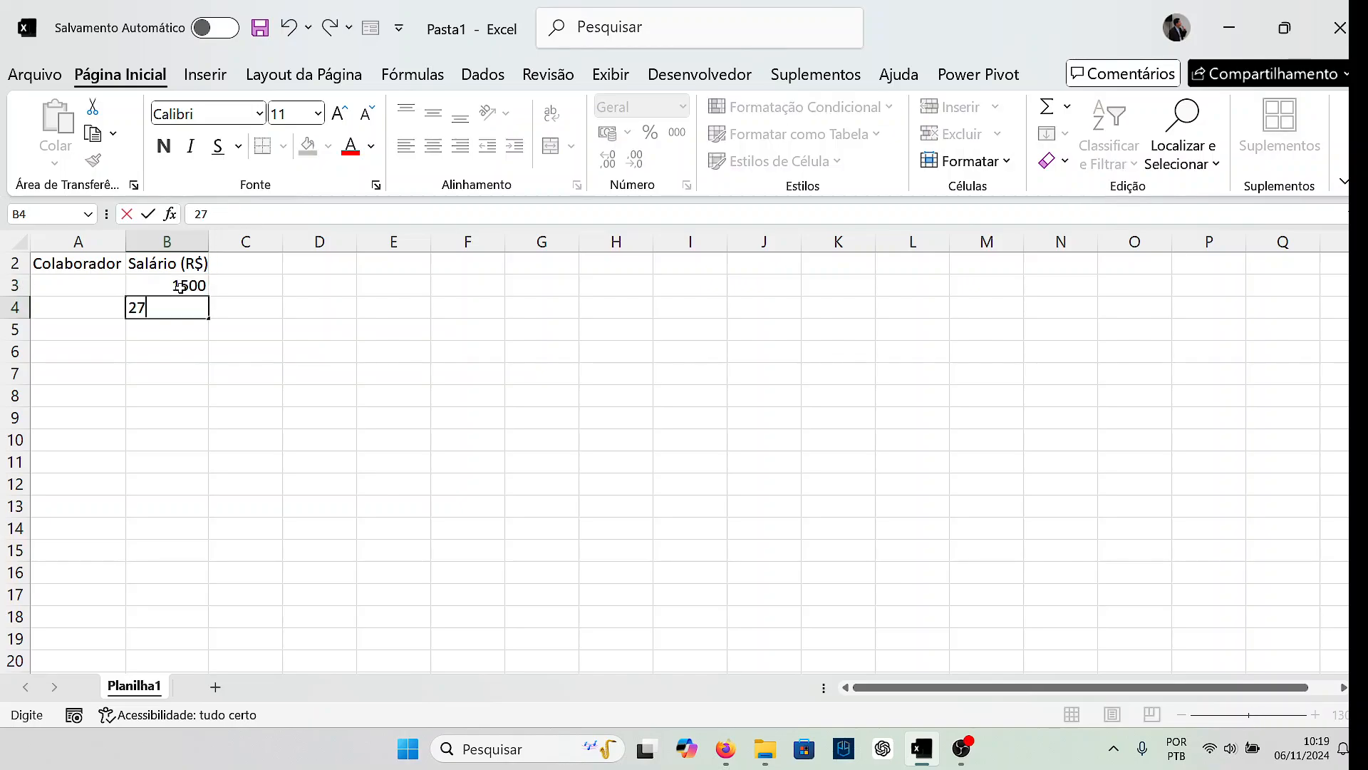
{"action": "key", "text": "Return"}
{"action": "left_click_drag", "start_coordinate": [180, 287], "coordinate": [180, 308]}
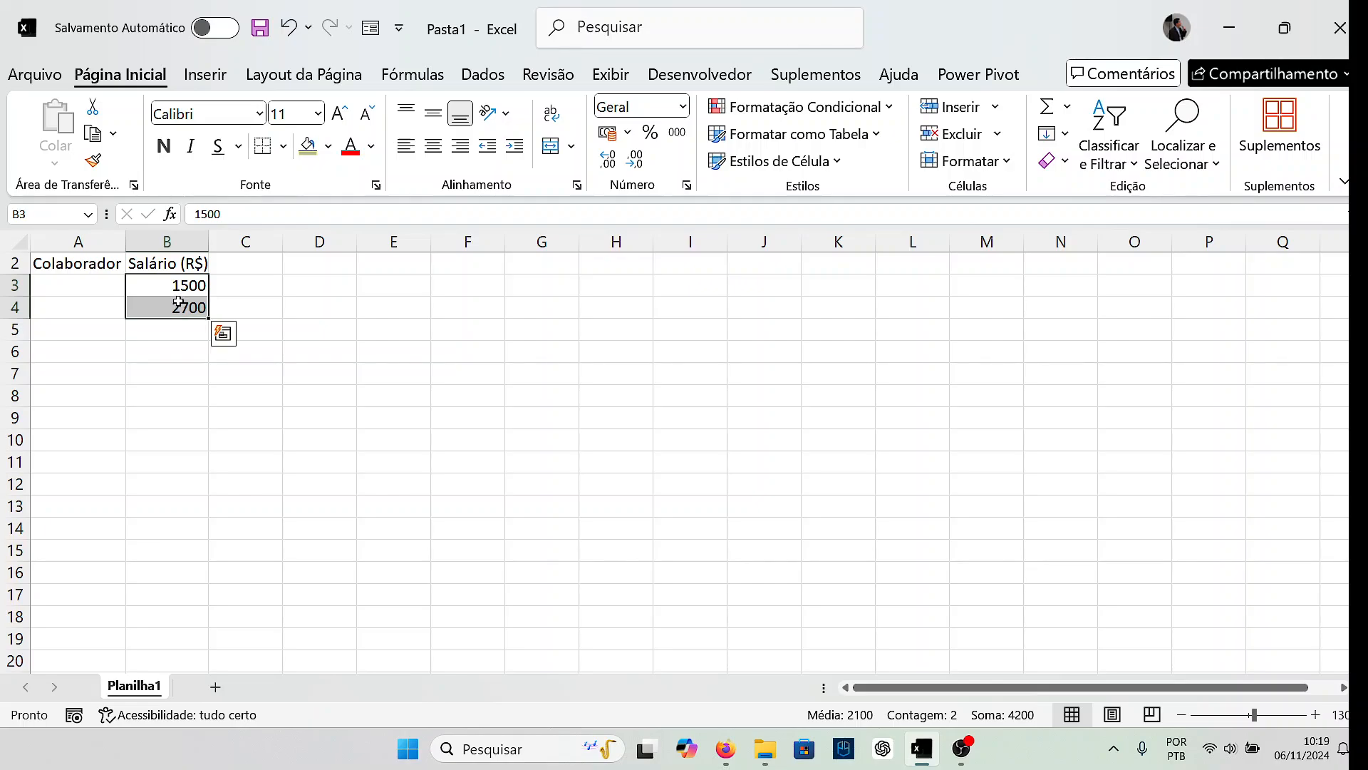
{"action": "key", "text": "Delete"}
- Enter the formula =ALEATÓRIOENTRE(1900;10000) in C3 to generate a random salary
{"action": "left_click", "coordinate": [256, 287]}
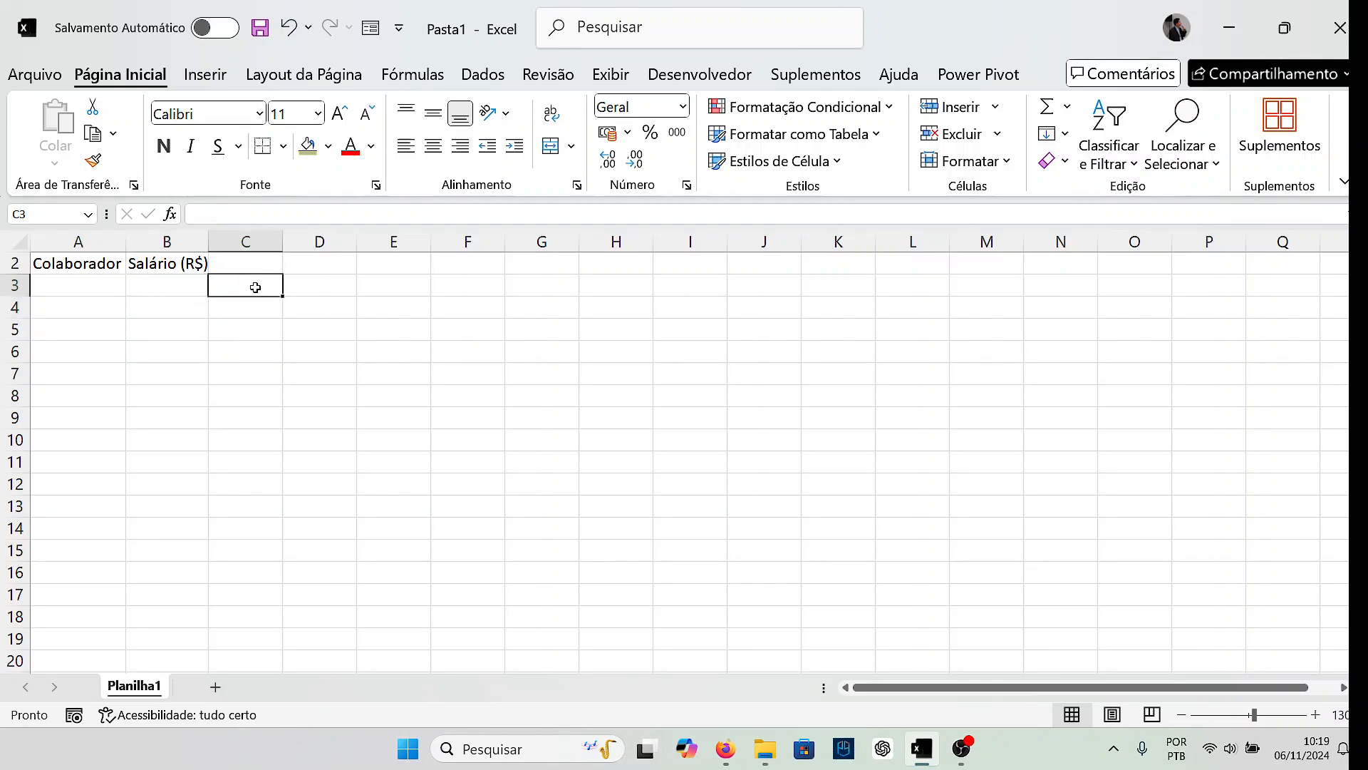
{"action": "type", "text": "=aleat"}
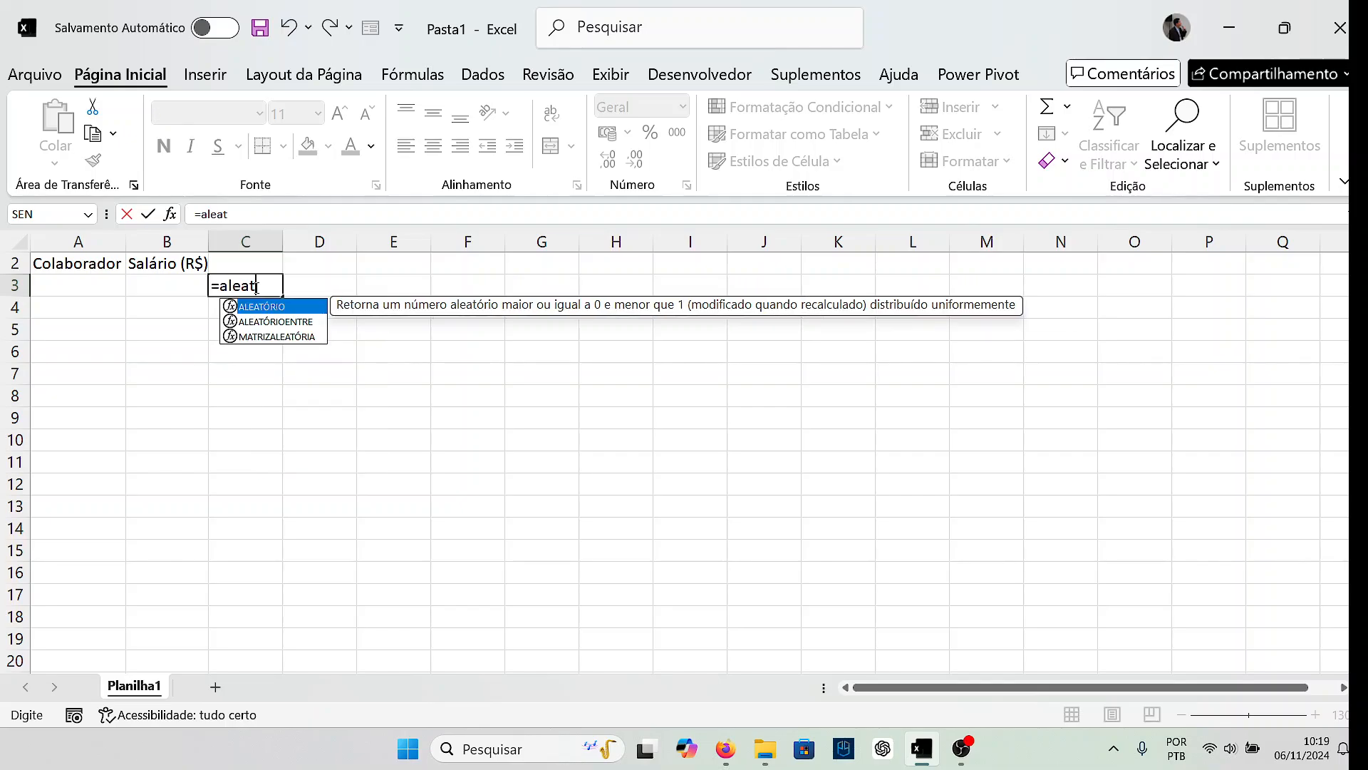
{"action": "left_click", "coordinate": [296, 322]}
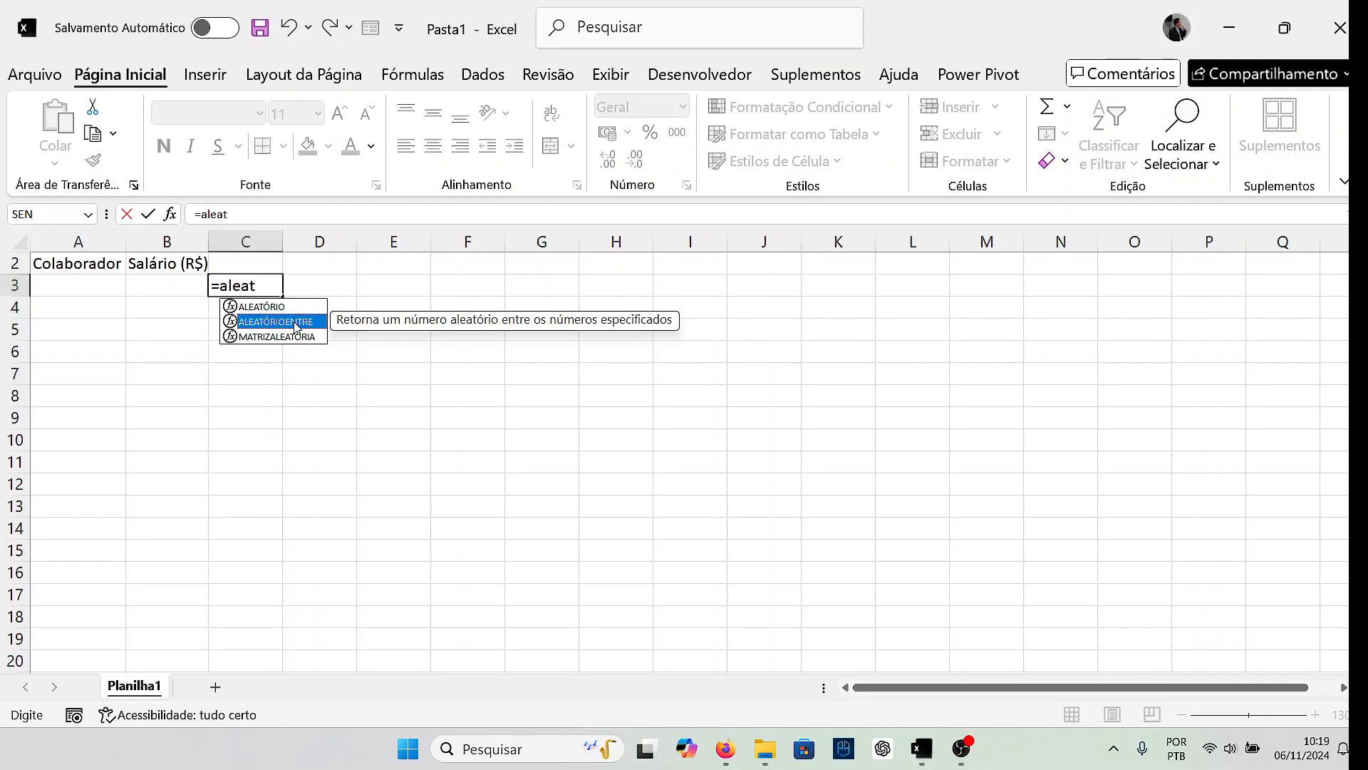
{"action": "double_click", "coordinate": [295, 322]}
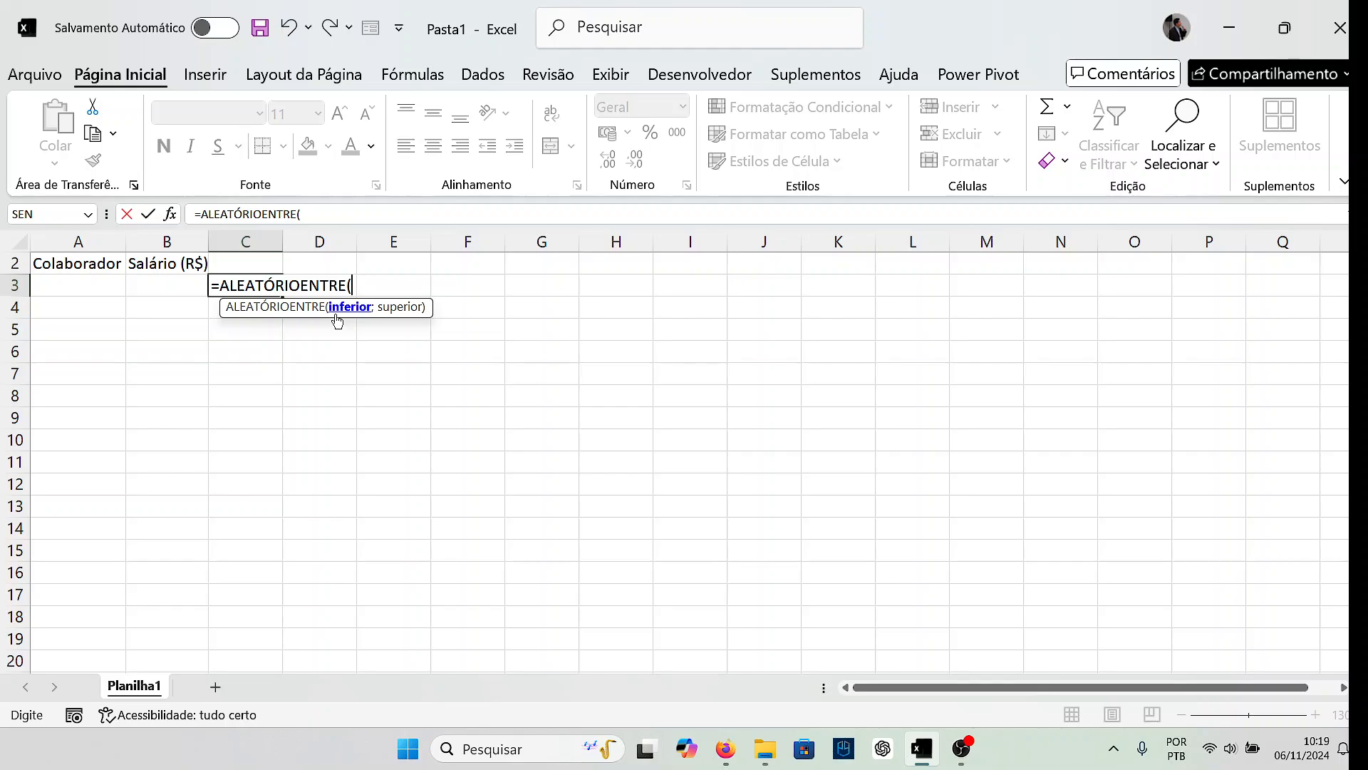
{"action": "type", "text": "1900;10000"}
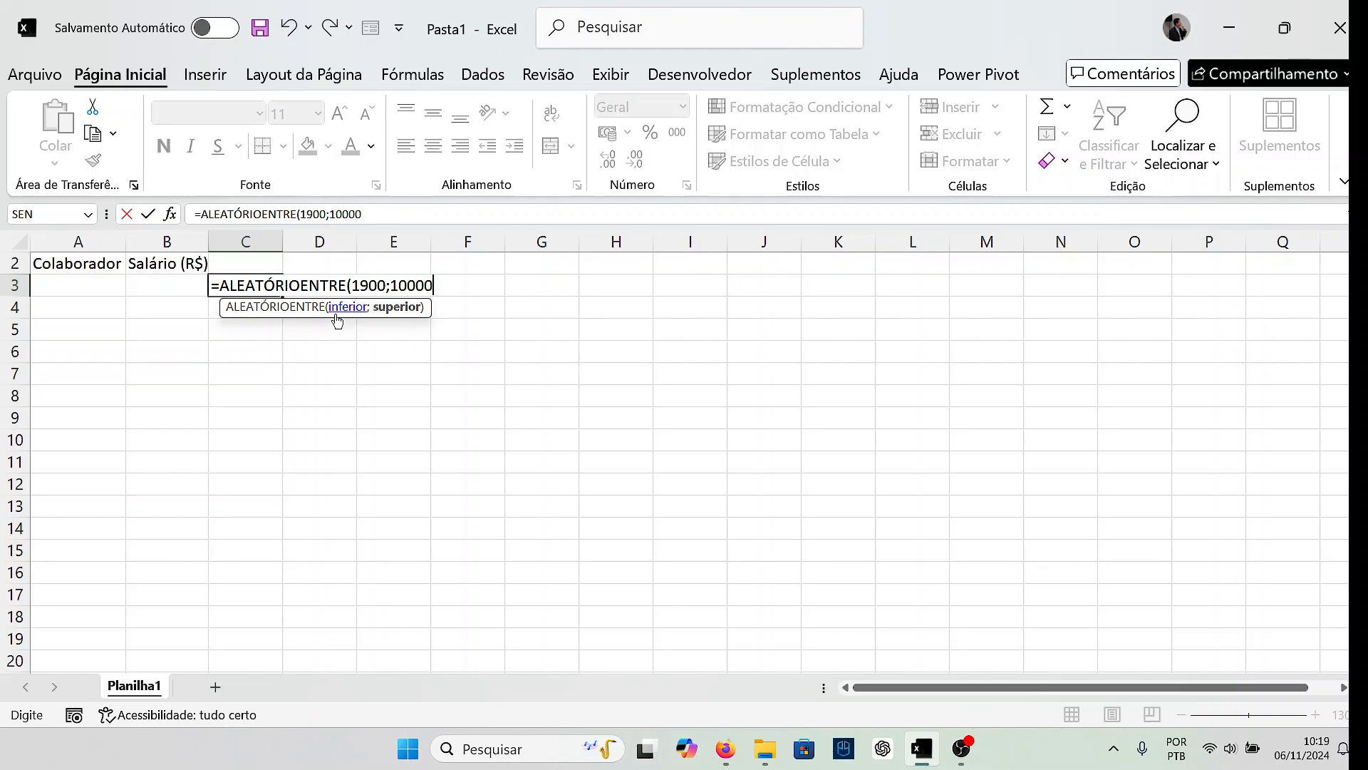
{"action": "type", "text": ")"}
{"action": "key", "text": "Return"}
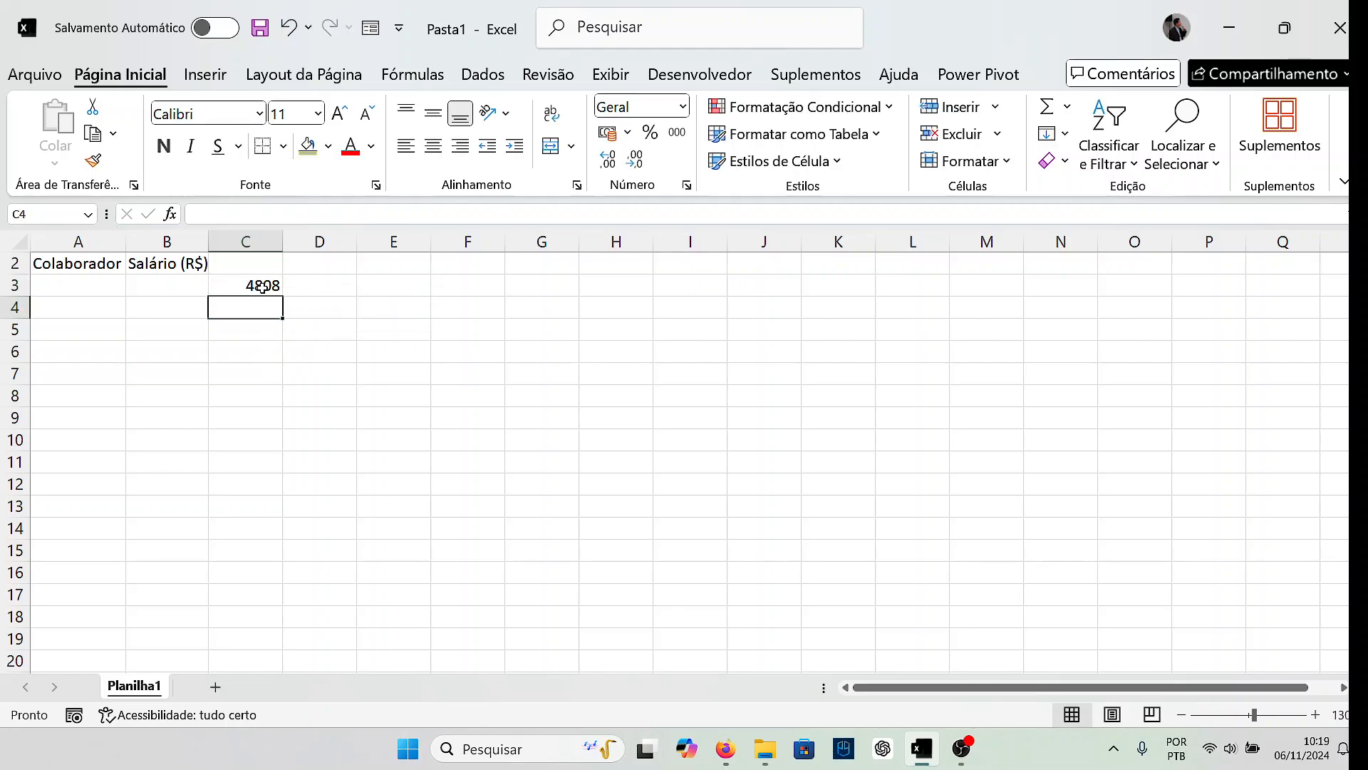
- Fill the random salary formula from C3 down to C16
{"action": "left_click", "coordinate": [271, 287]}
{"action": "left_click_drag", "start_coordinate": [283, 296], "coordinate": [275, 576]}
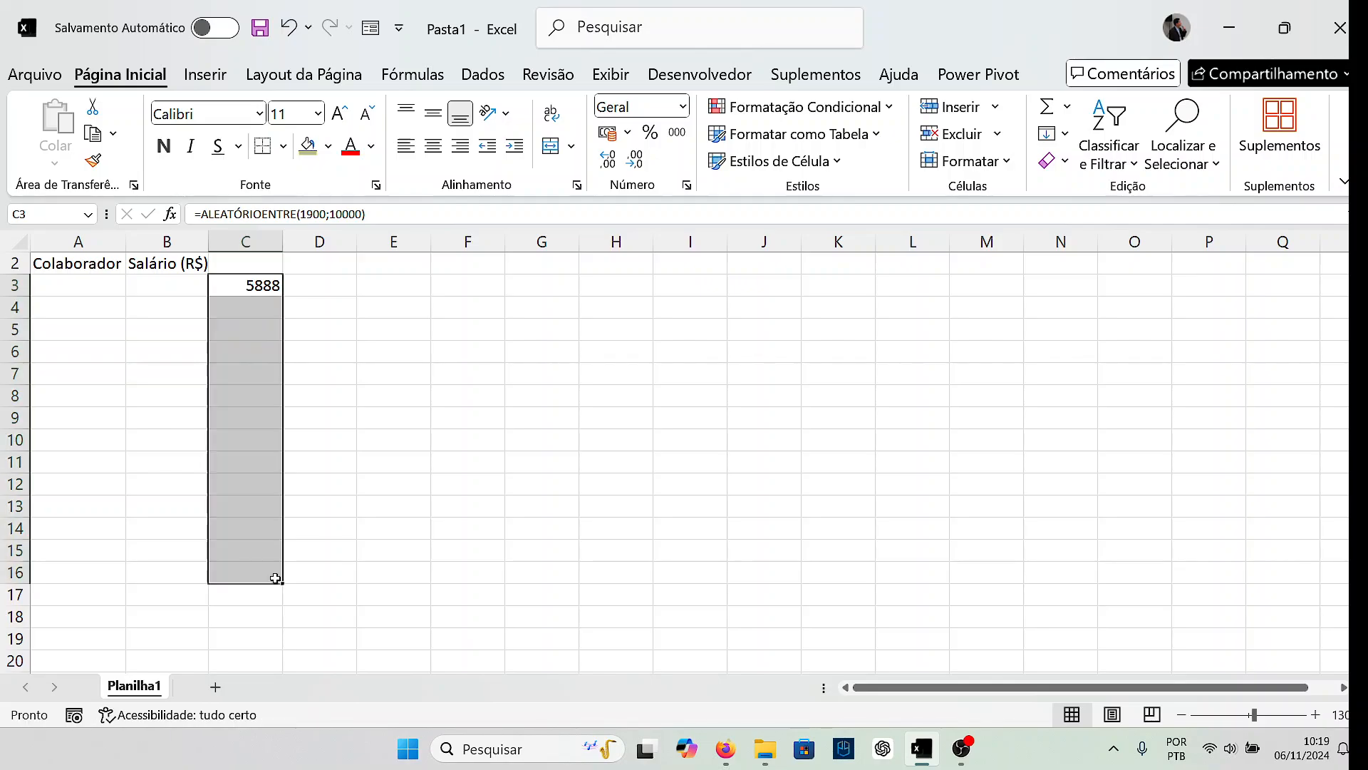
{"action": "left_click", "coordinate": [333, 291]}
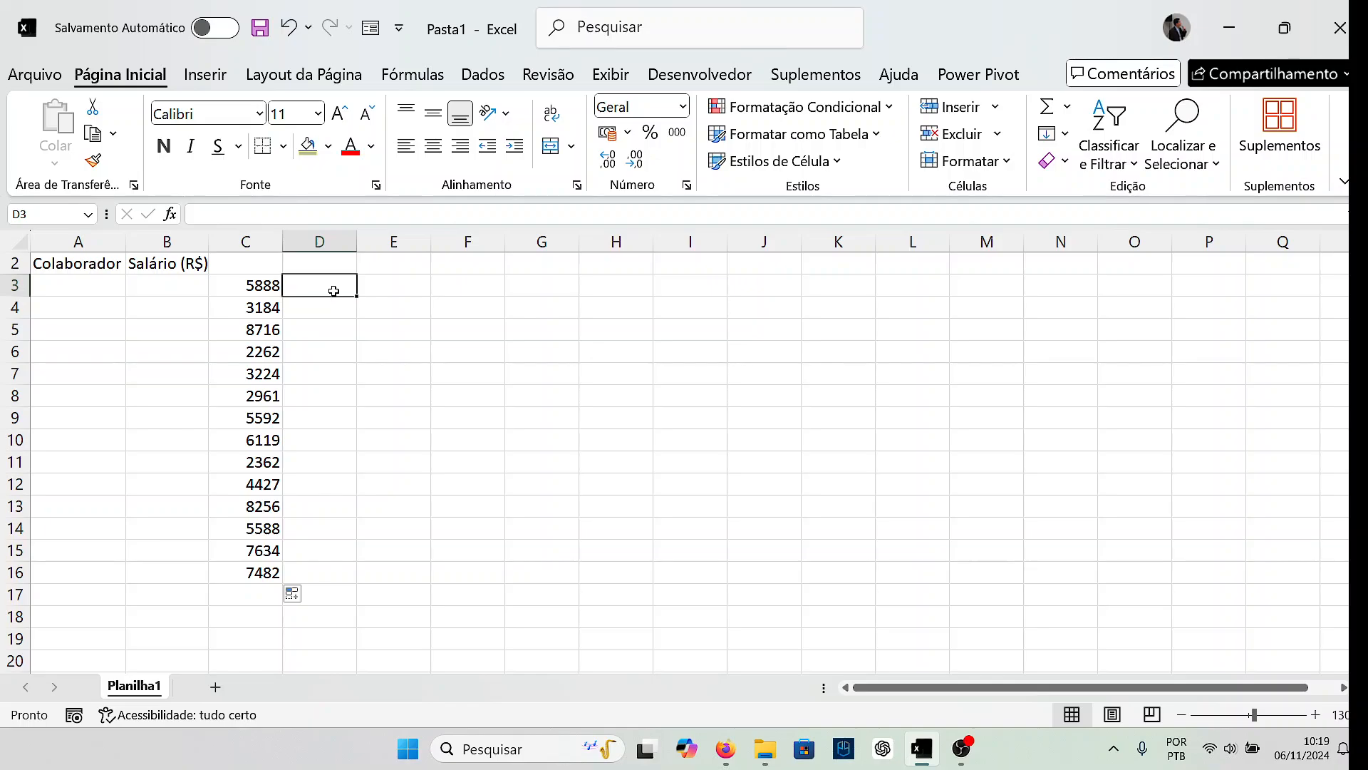
- Enter the first employee's name in A3 under the Colaborador heading
{"action": "left_click", "coordinate": [103, 288]}
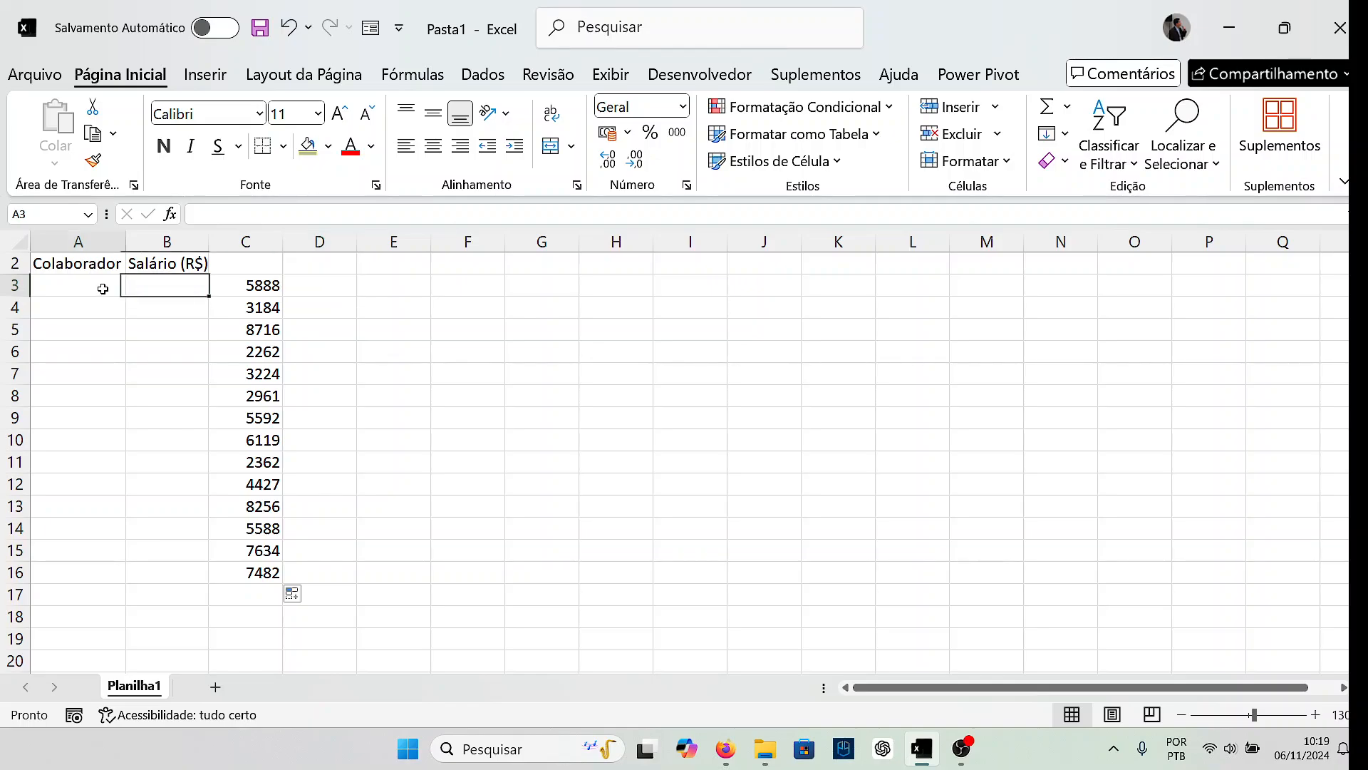
{"action": "type", "text": "João"}
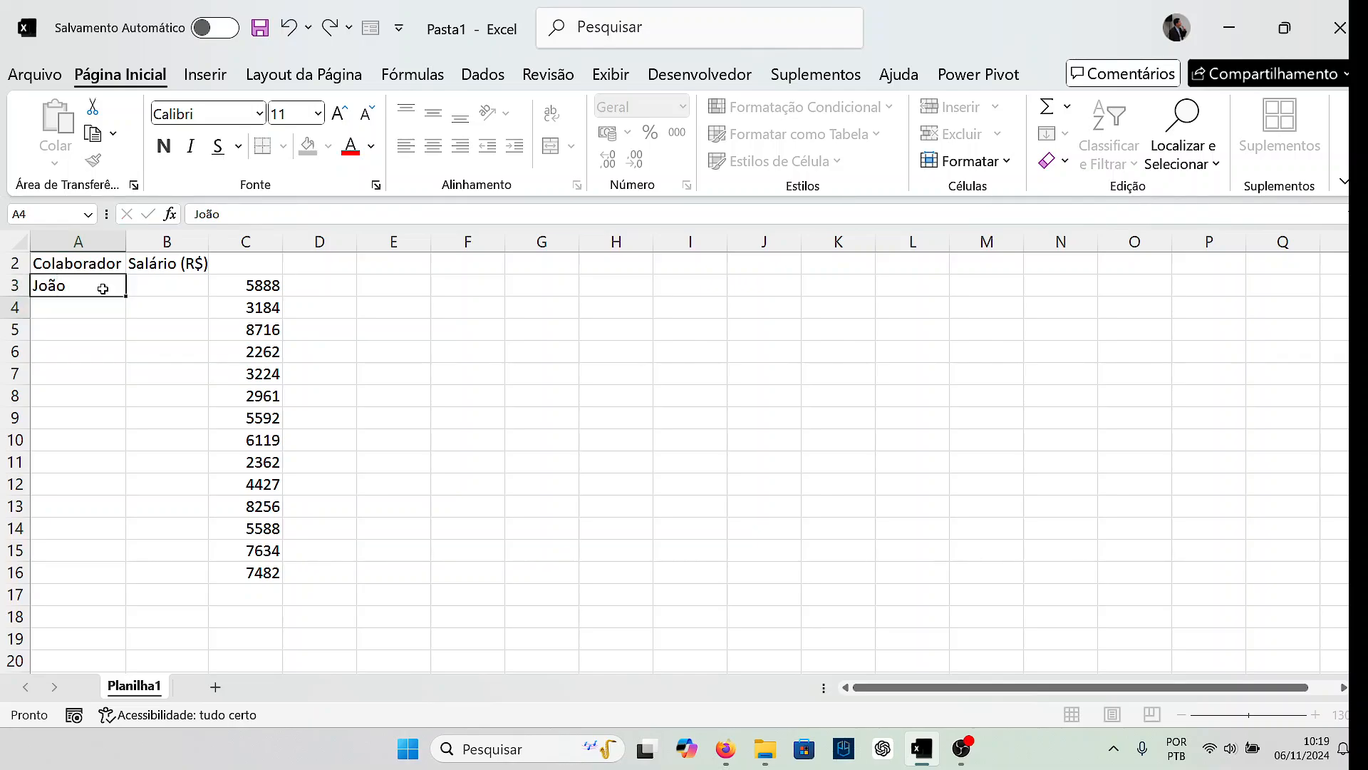
{"action": "key", "text": "Return"}
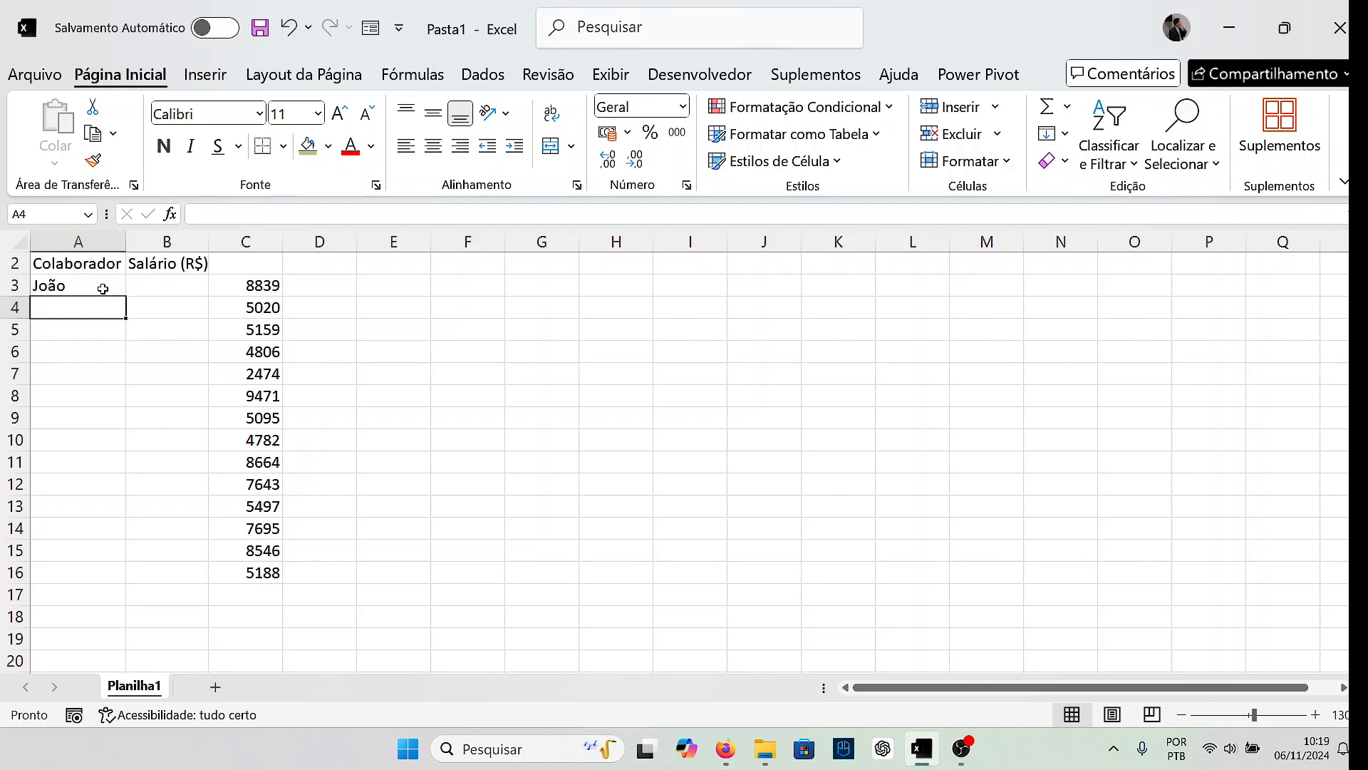
- Copy the random salaries in C3:C16 and paste them as values only into the Salário column, starting at B3
{"action": "left_click_drag", "start_coordinate": [267, 280], "coordinate": [269, 570]}
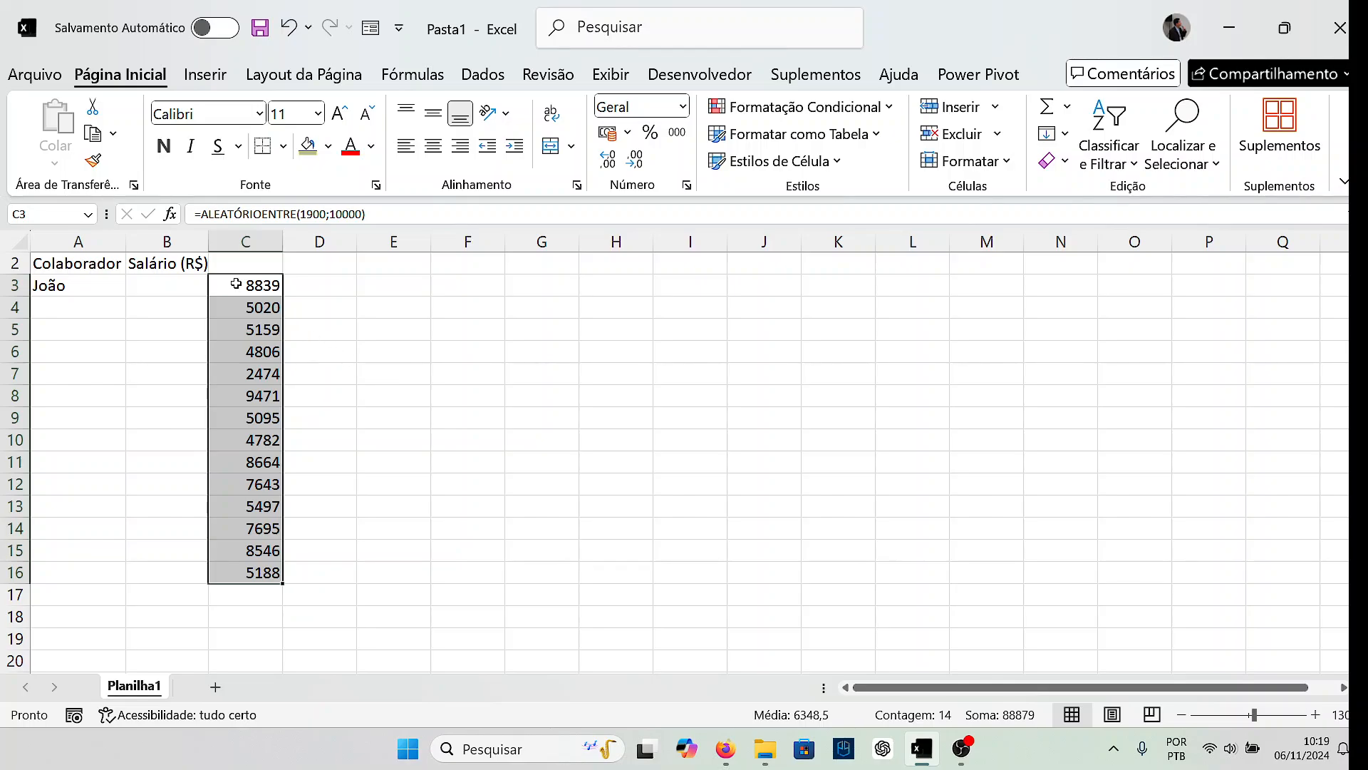
{"action": "key", "text": "ctrl+c"}
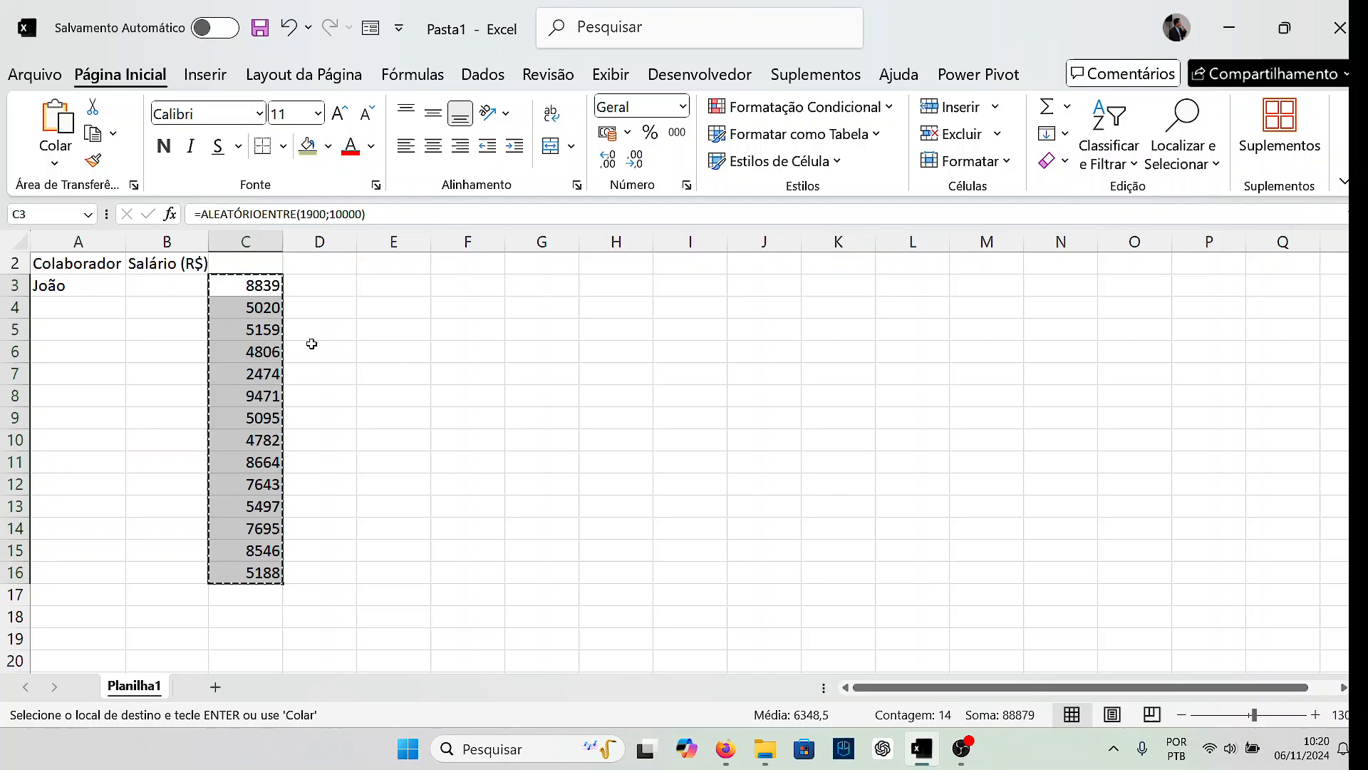
{"action": "left_click", "coordinate": [327, 287]}
{"action": "right_click", "coordinate": [327, 288]}
{"action": "key", "text": "Escape"}
{"action": "left_click", "coordinate": [189, 285]}
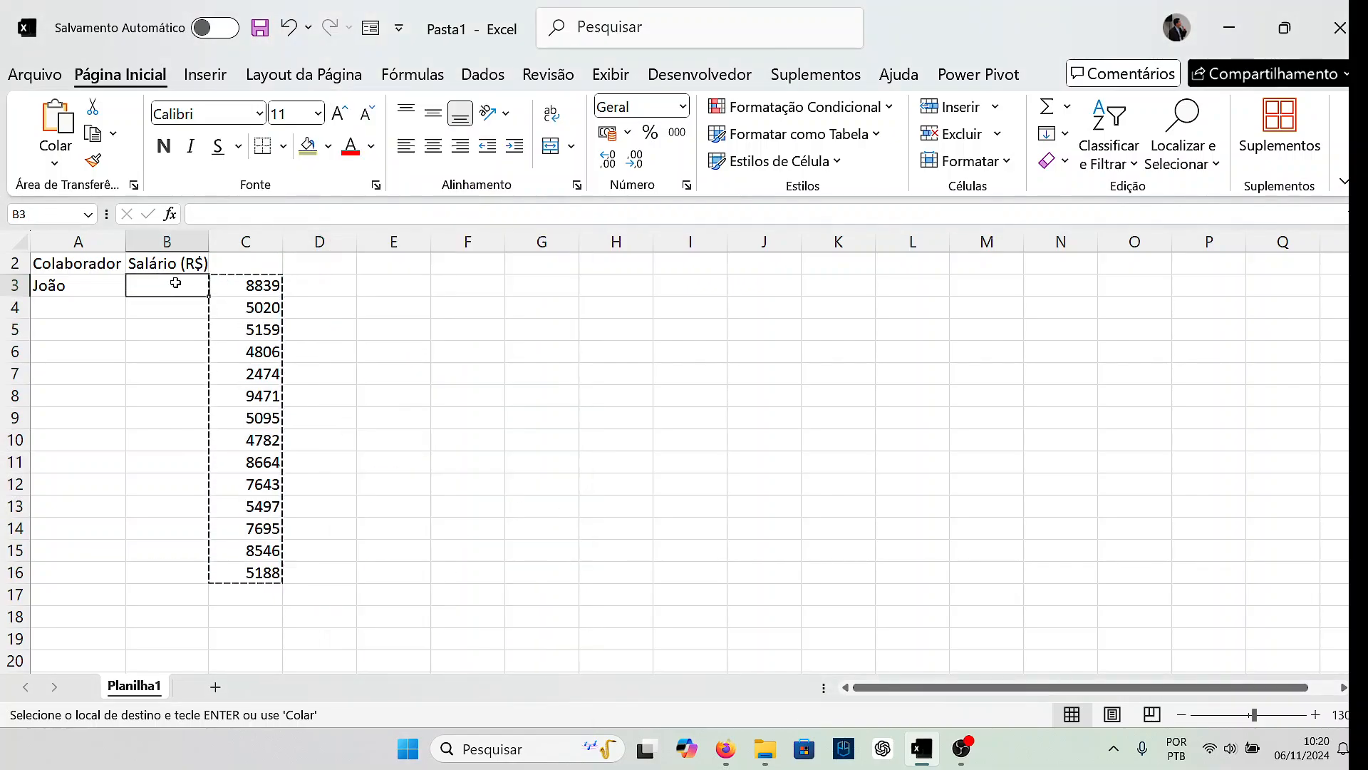
{"action": "right_click", "coordinate": [178, 288]}
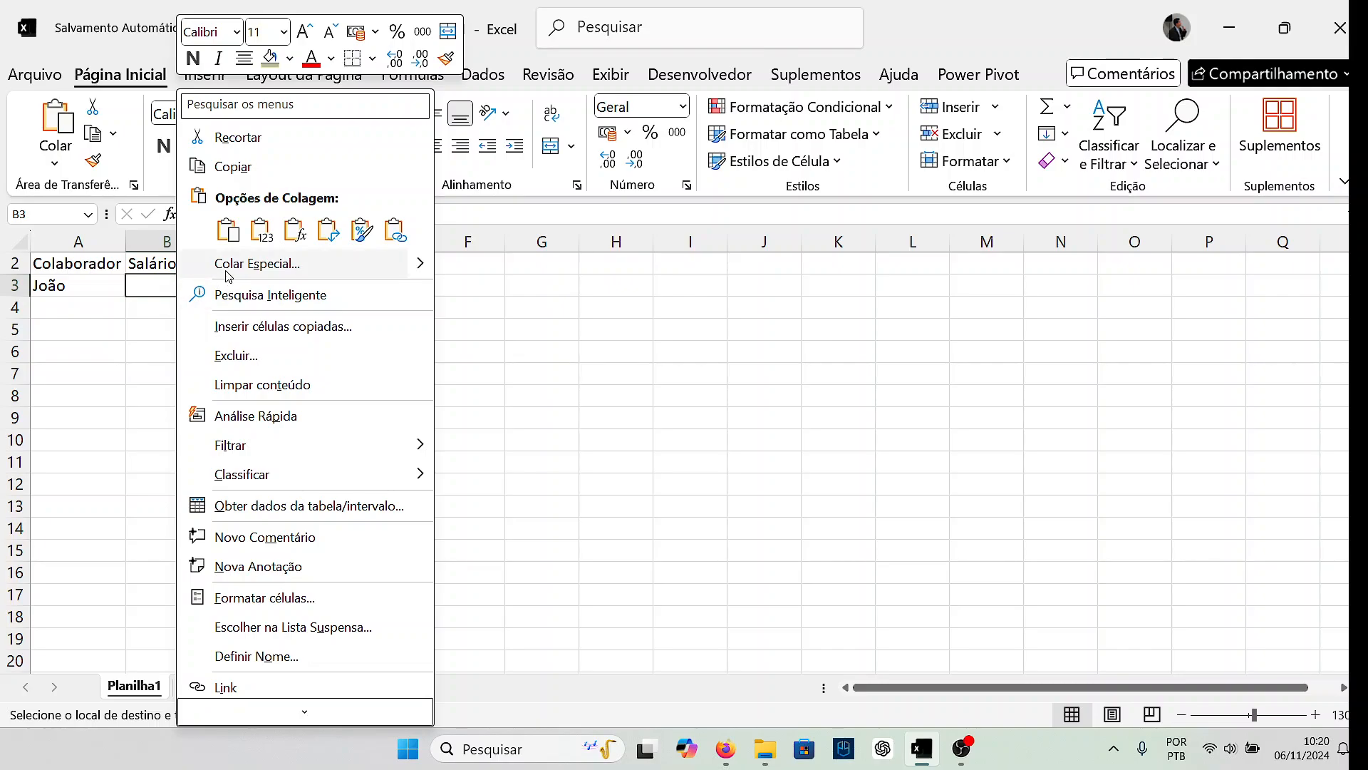
{"action": "left_click", "coordinate": [267, 237]}
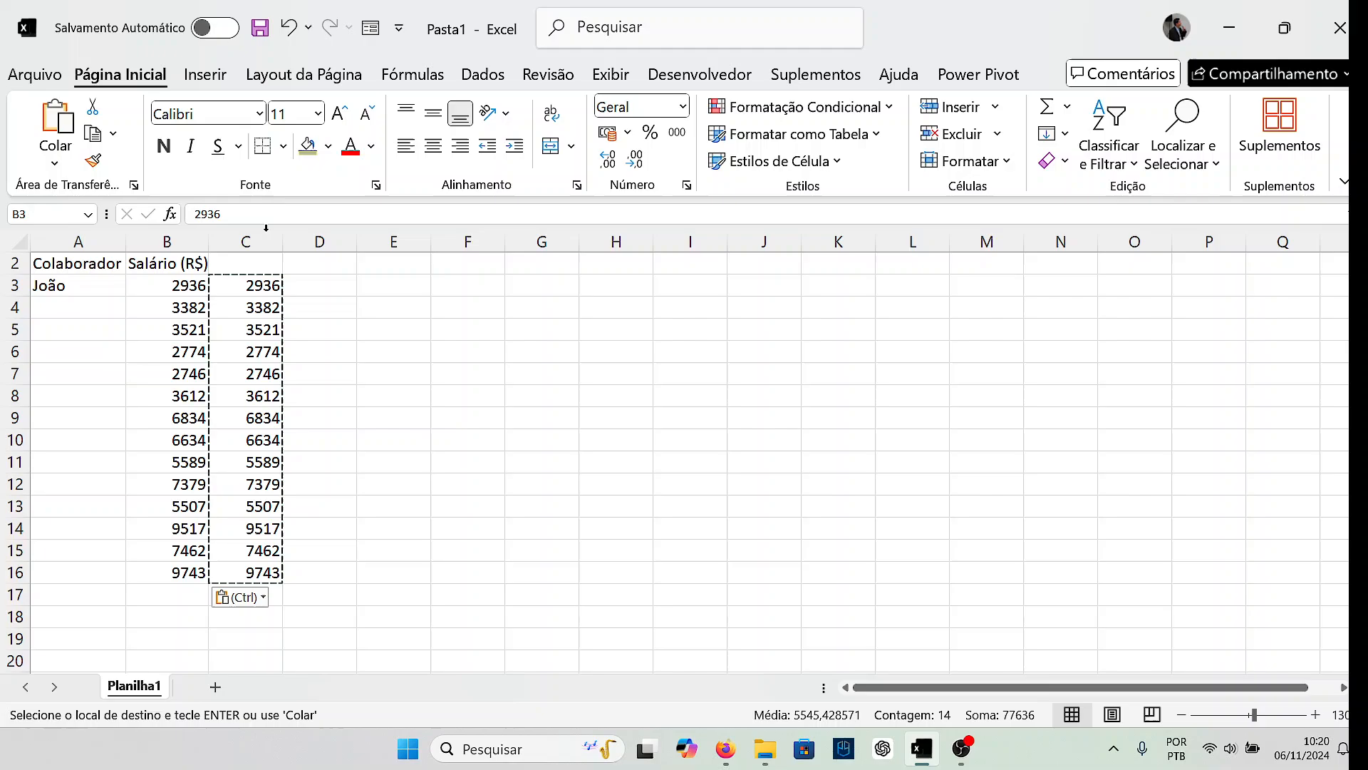
- End the copy mode and clear the random formulas from C3:C16
{"action": "left_click", "coordinate": [337, 313]}
{"action": "key", "text": "Escape"}
{"action": "left_click_drag", "start_coordinate": [245, 285], "coordinate": [246, 573]}
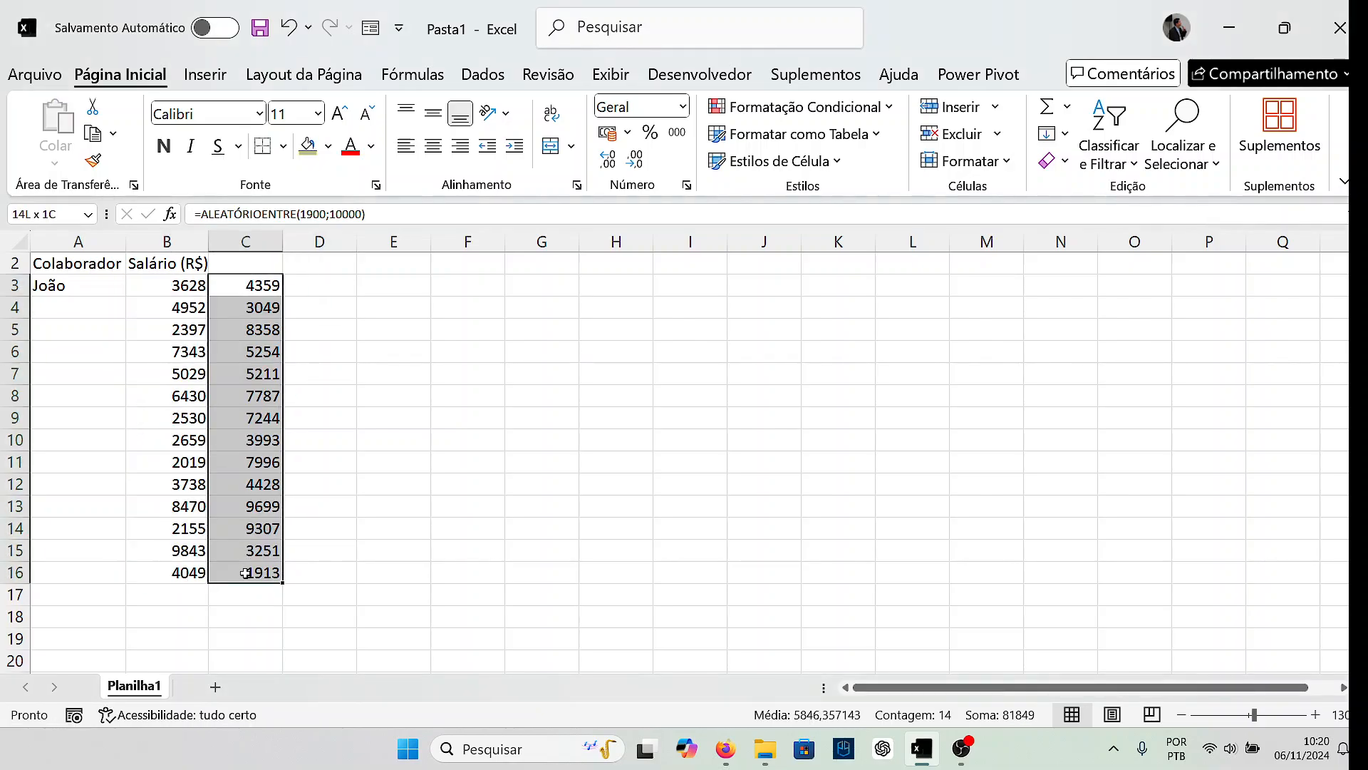
{"action": "key", "text": "Delete"}
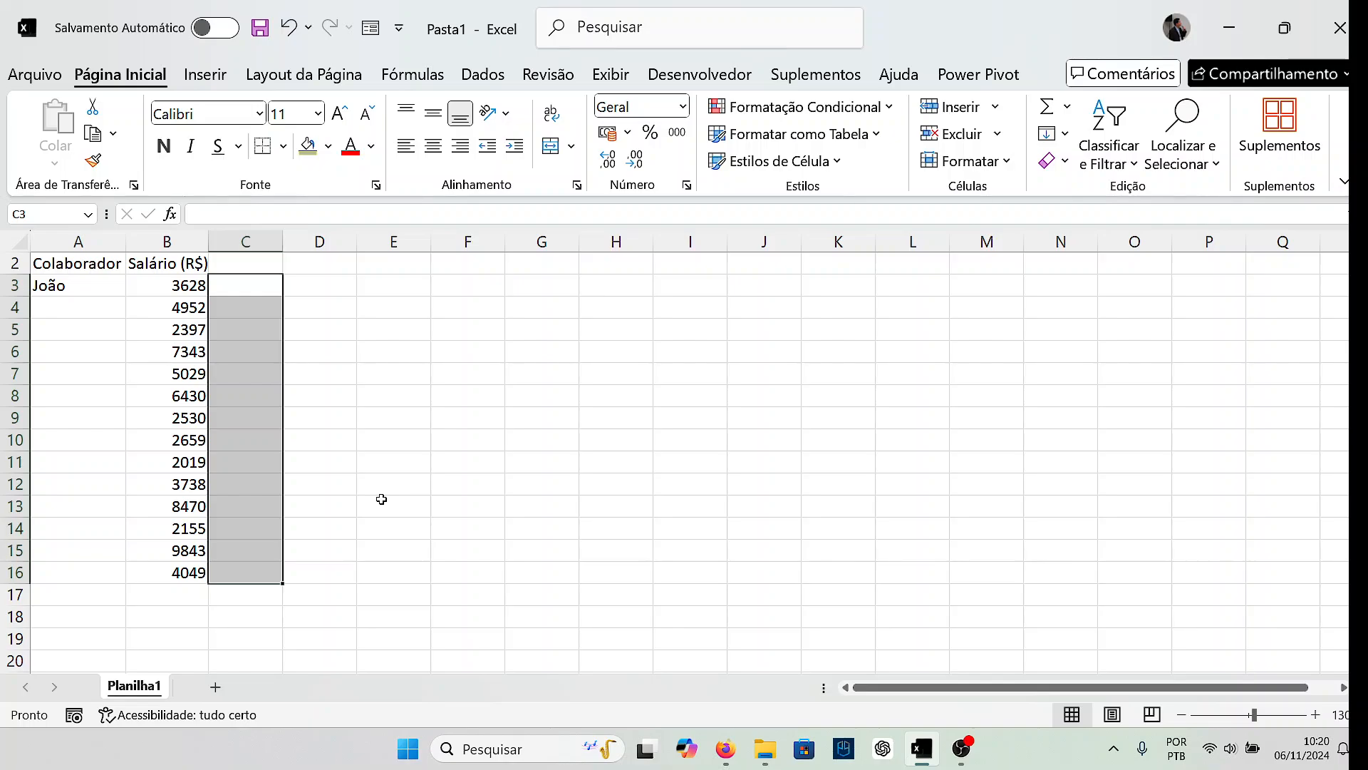
- Format the salaries in B3:B16 to show two decimal places
{"action": "left_click_drag", "start_coordinate": [184, 290], "coordinate": [186, 572]}
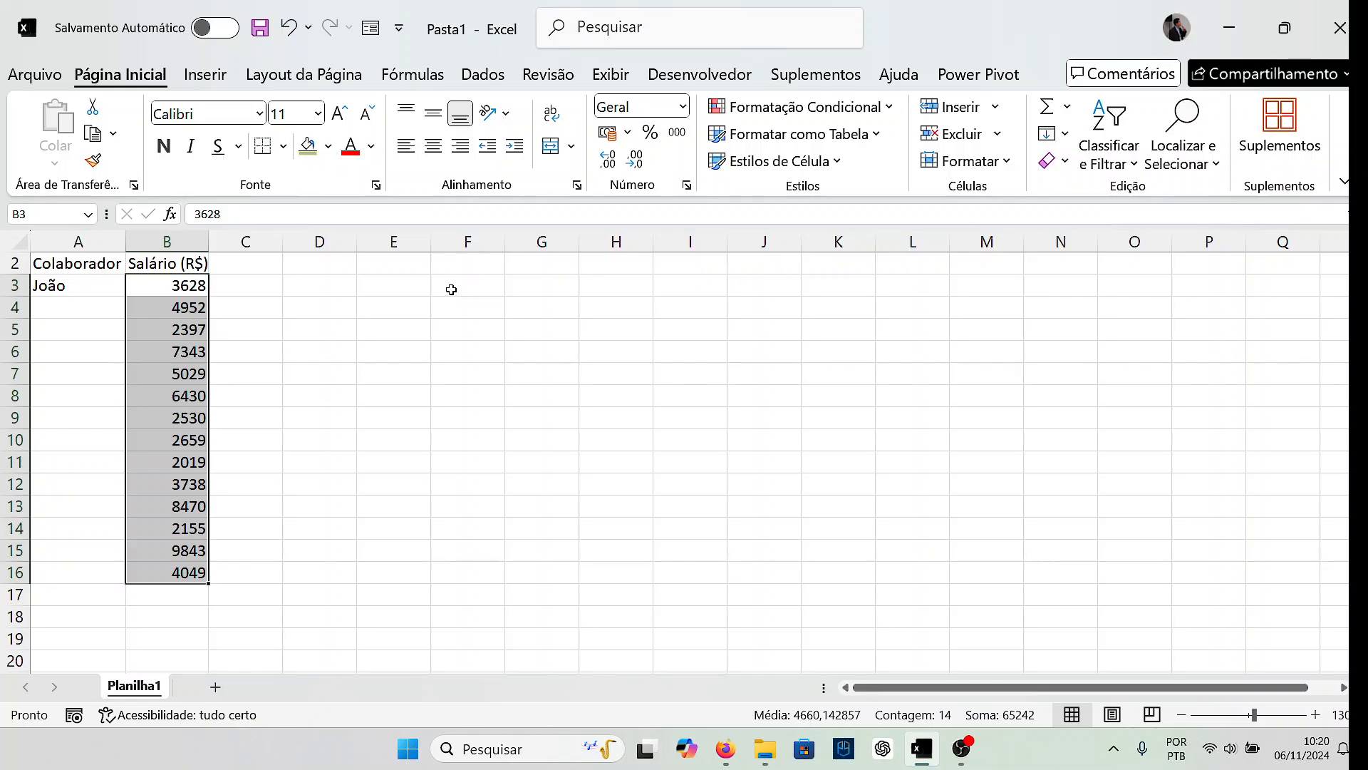
{"action": "left_click", "coordinate": [609, 162]}
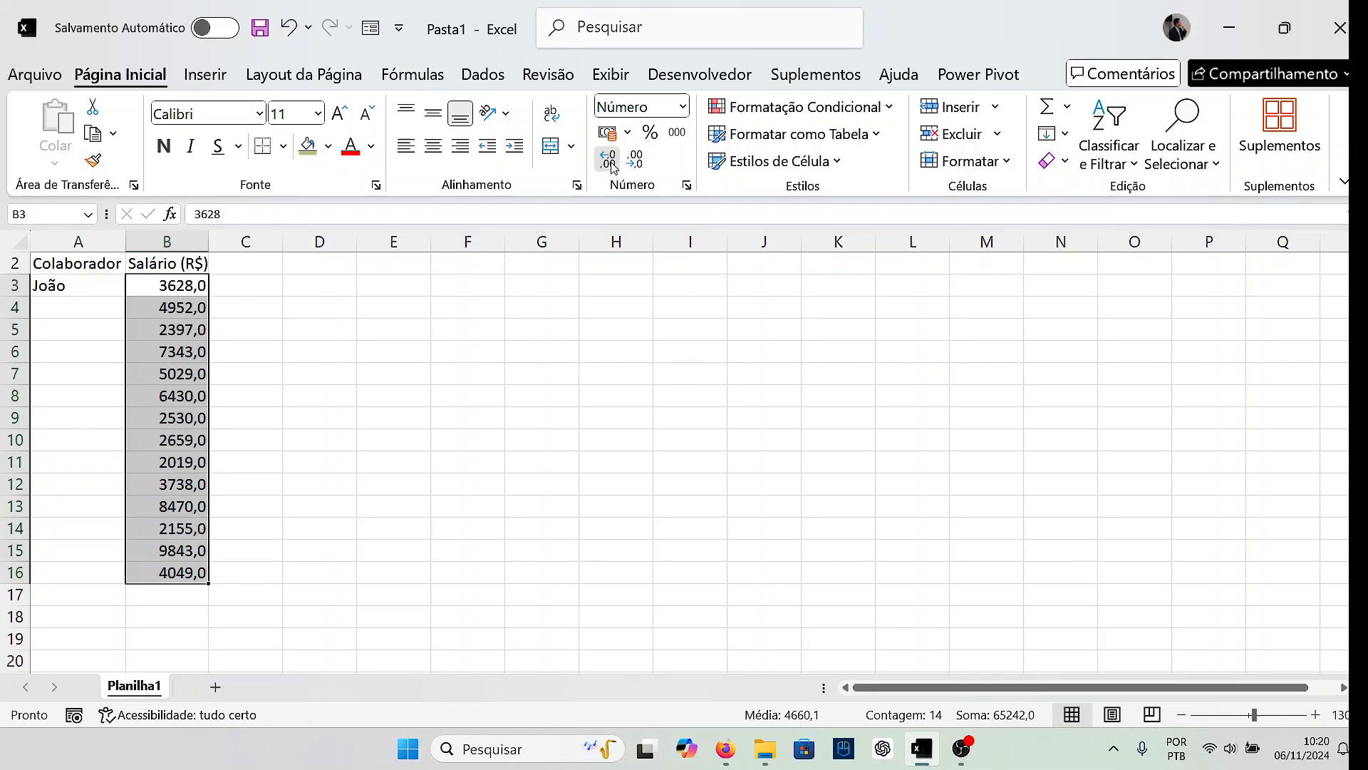
{"action": "left_click", "coordinate": [610, 162]}
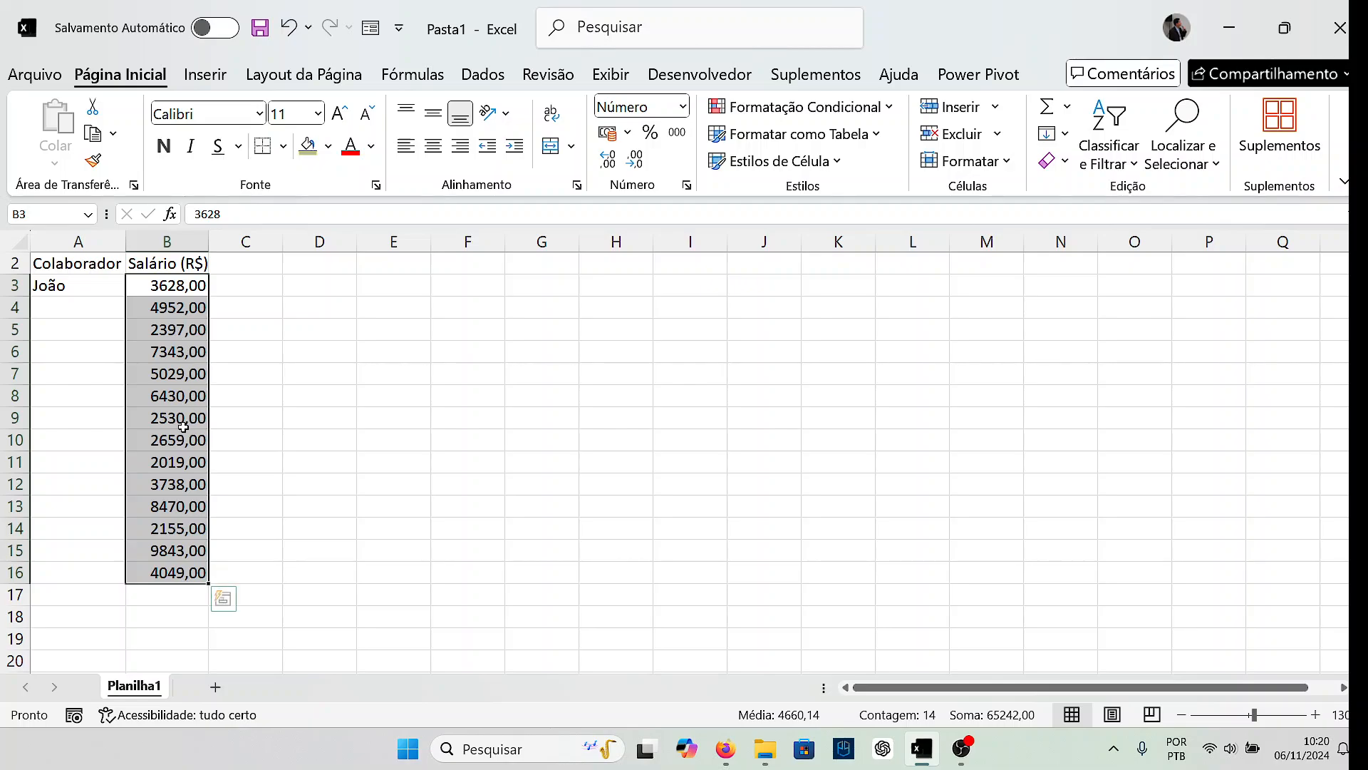
- Enter the next four employees' names in A4:A7 under the Colaborador heading
{"action": "left_click", "coordinate": [72, 311]}
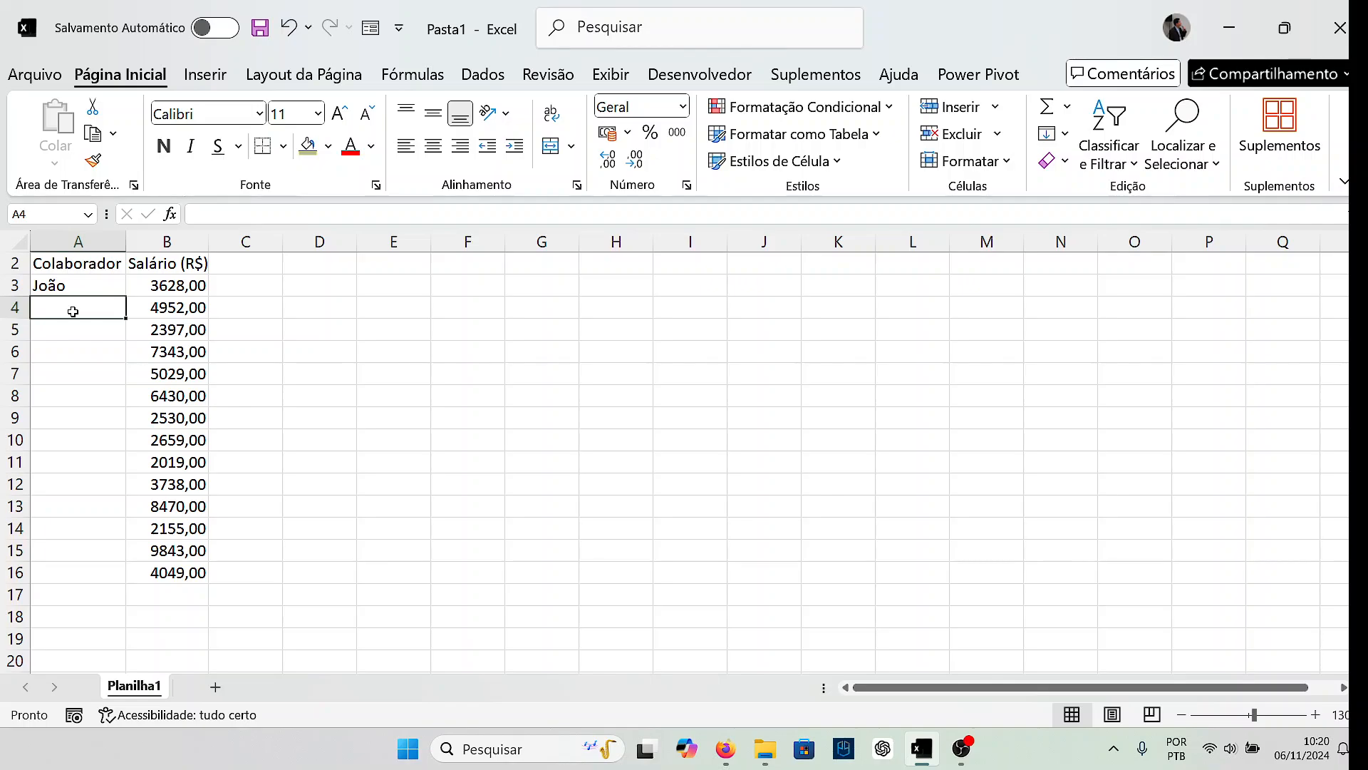
{"action": "type", "text": "Maria"}
{"action": "key", "text": "Return"}
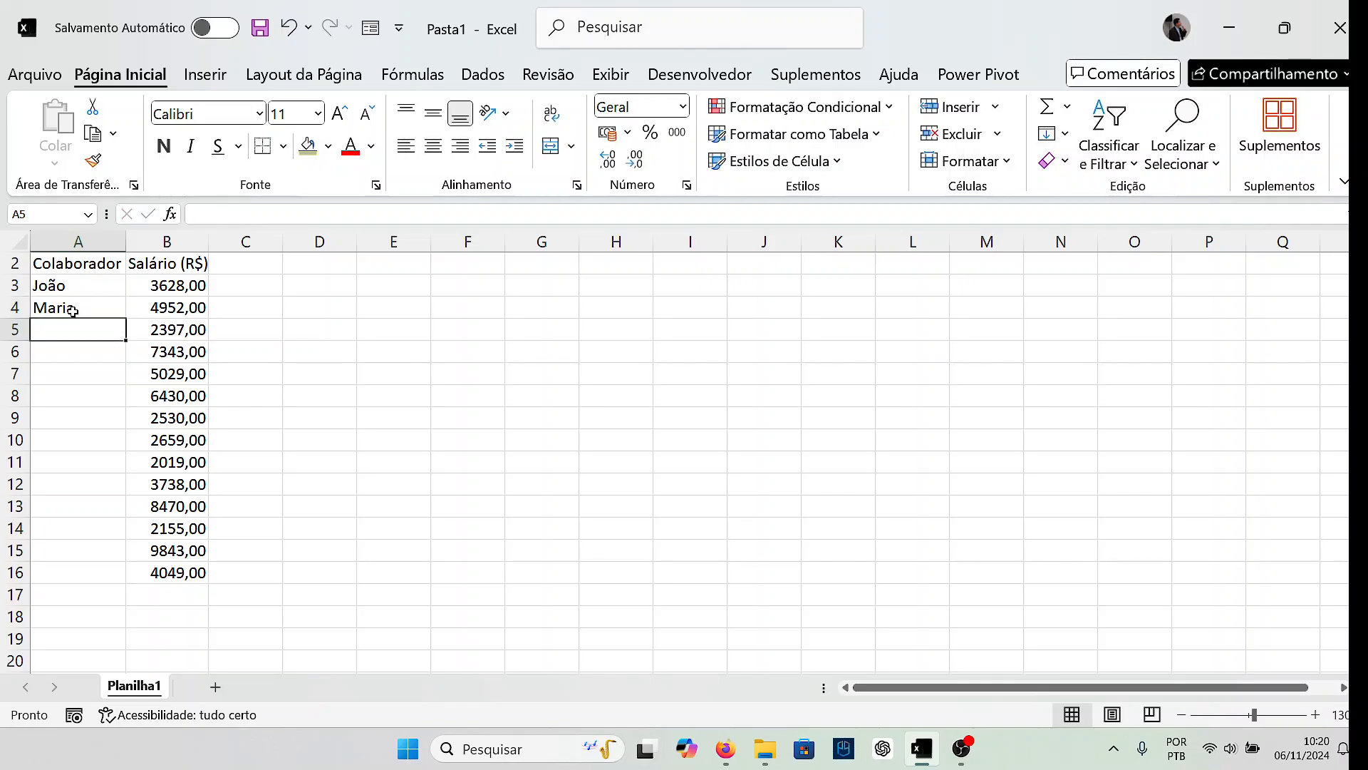
{"action": "type", "text": "Ana"}
{"action": "key", "text": "Return"}
{"action": "type", "text": "F"}
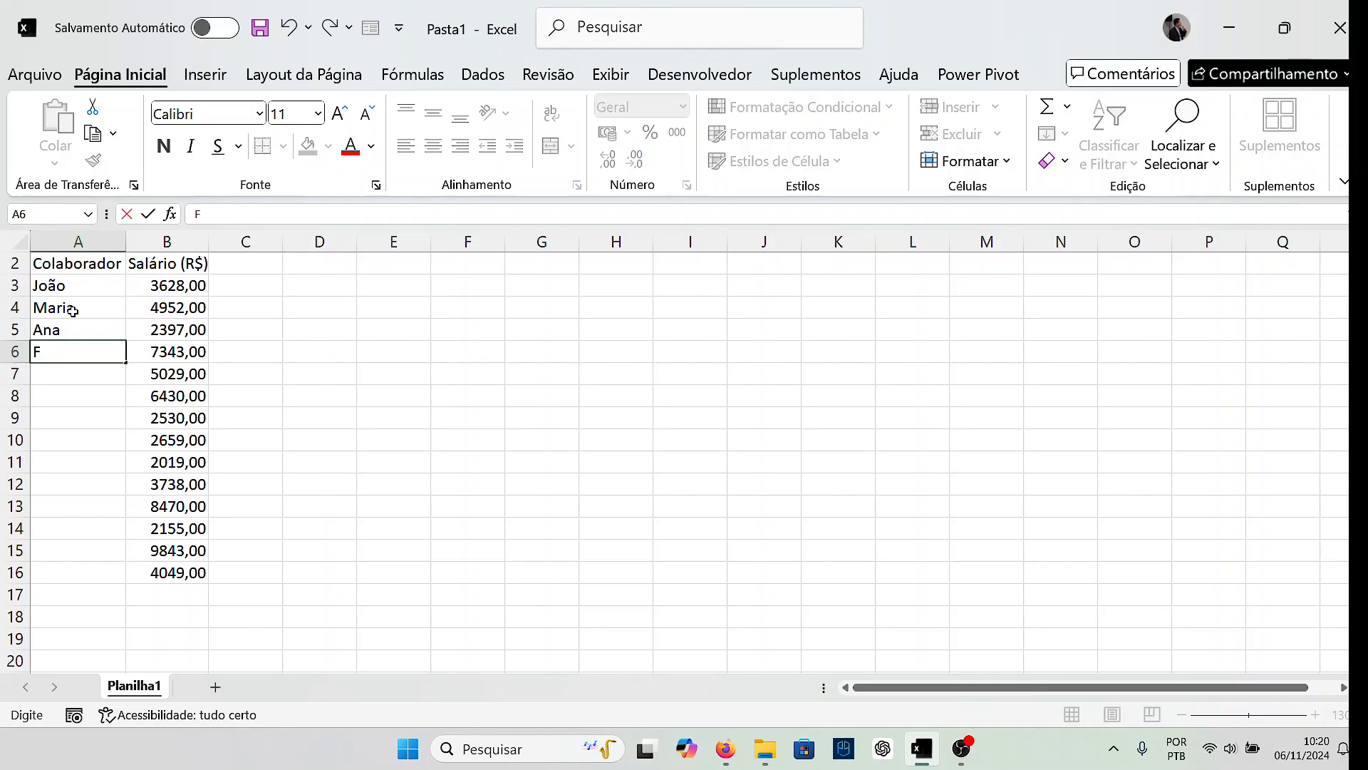
{"action": "type", "text": "ernando"}
{"action": "key", "text": "Return"}
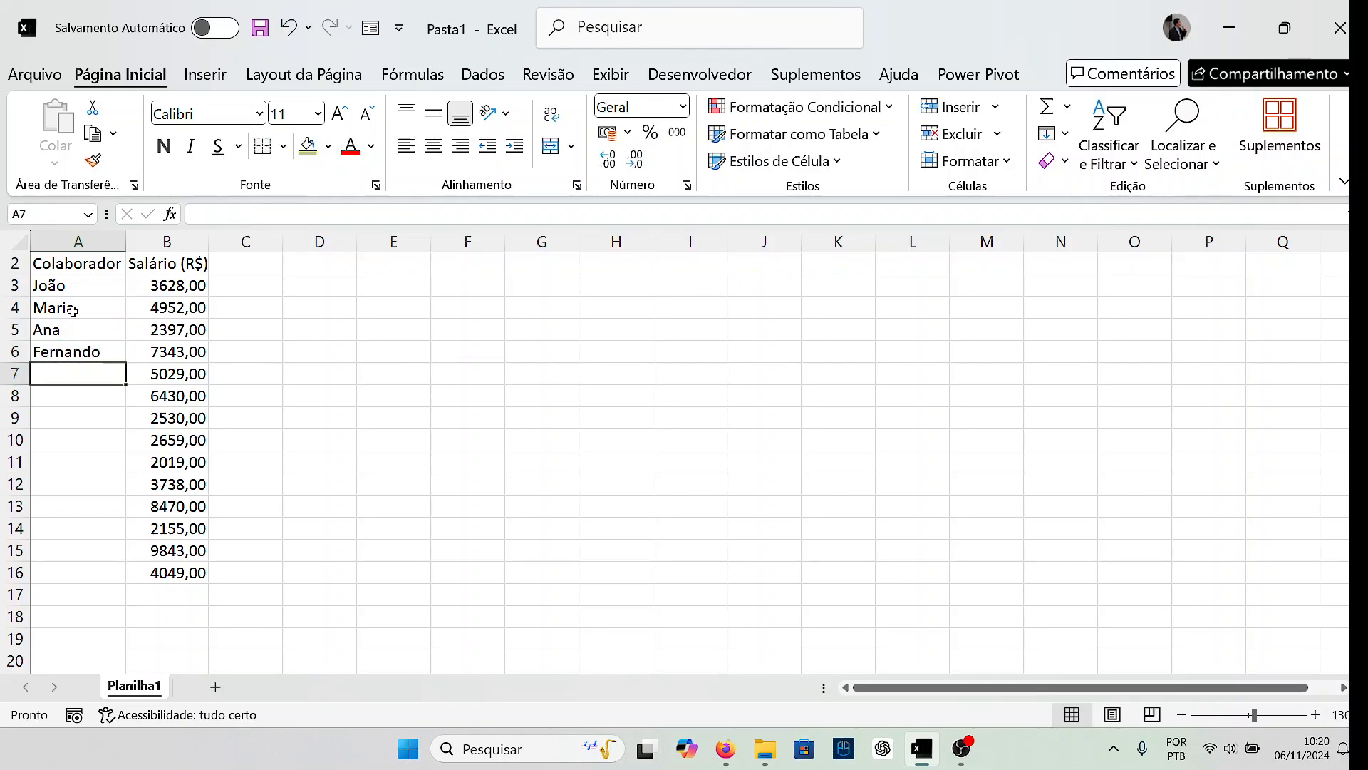
{"action": "type", "text": "Beltrano"}
{"action": "key", "text": "Return"}
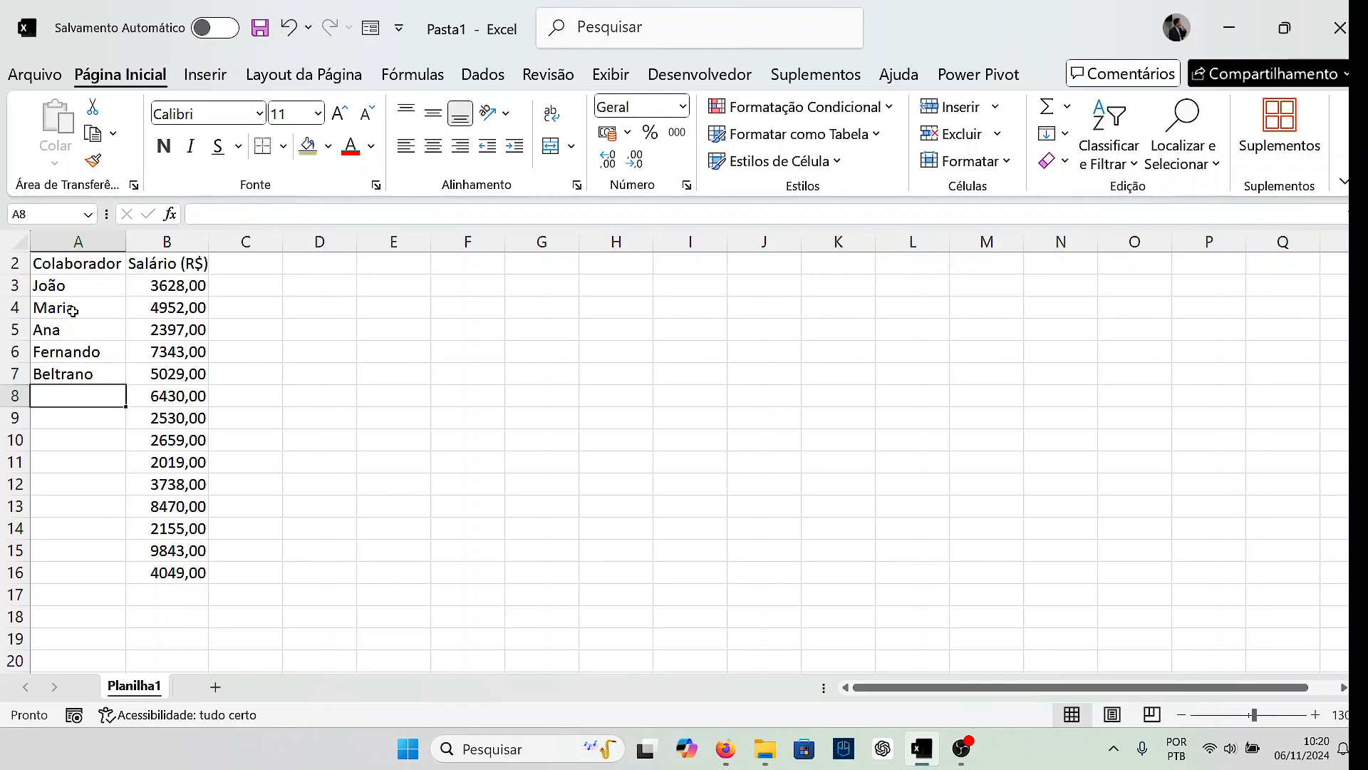
- Continue the Colaborador column by entering three more employee names in A8:A10
{"action": "type", "text": "Fulano"}
{"action": "key", "text": "Return"}
{"action": "type", "text": "Cicl"}
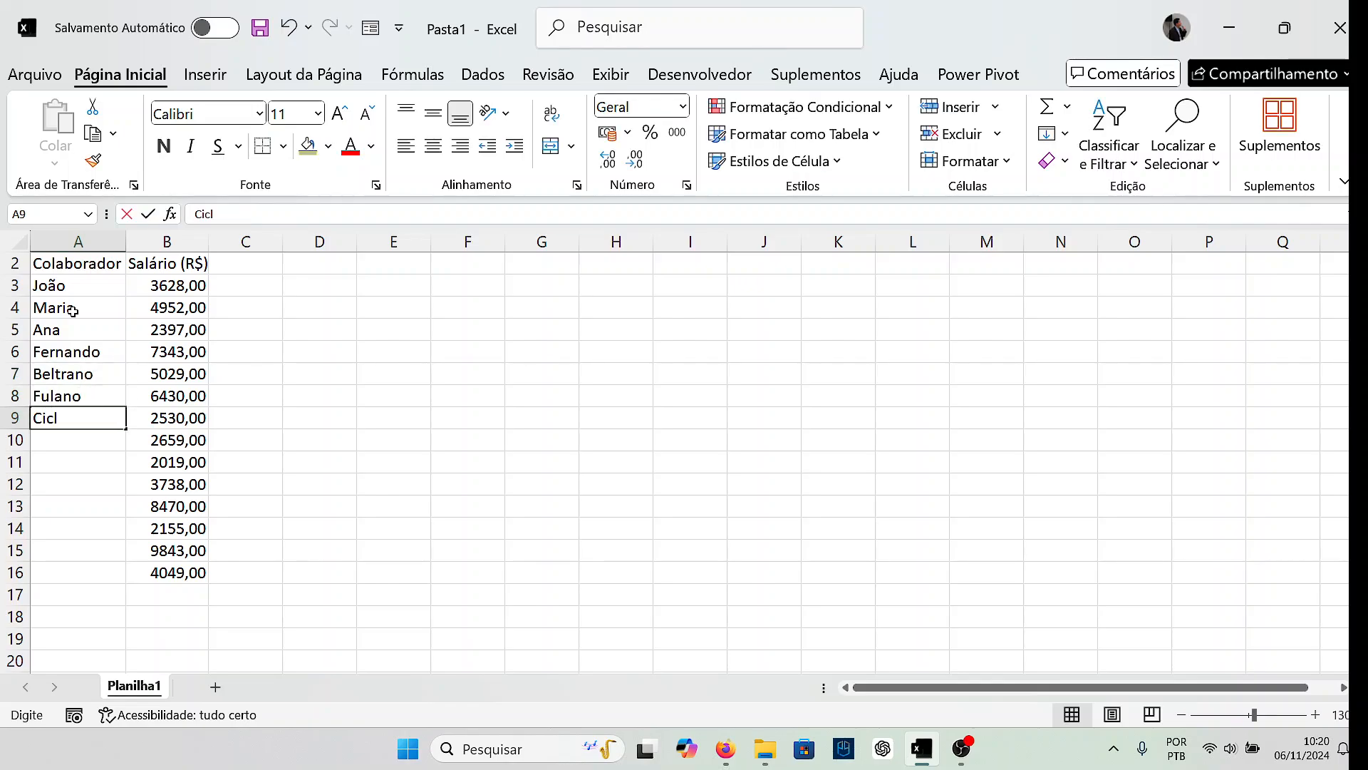
{"action": "type", "text": "ano"}
{"action": "key", "text": "Return"}
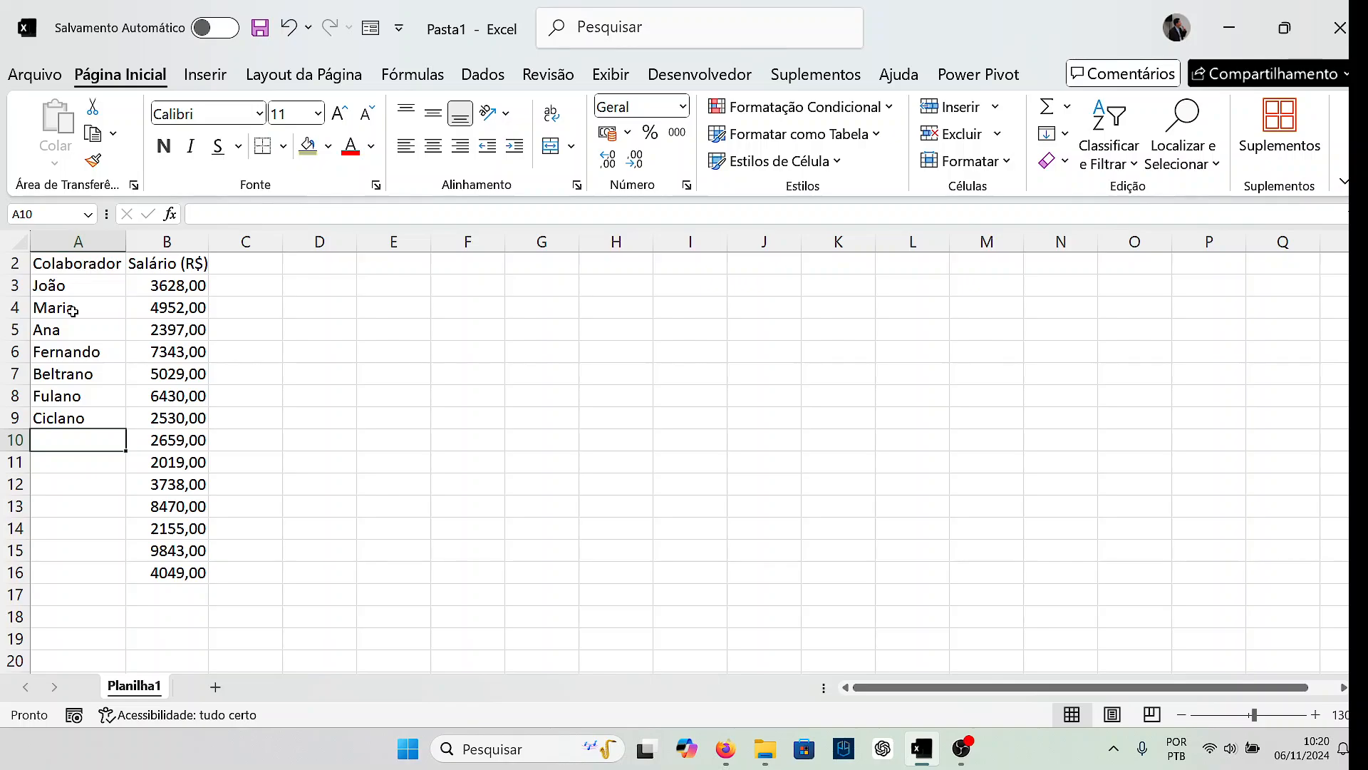
{"action": "type", "text": "John"}
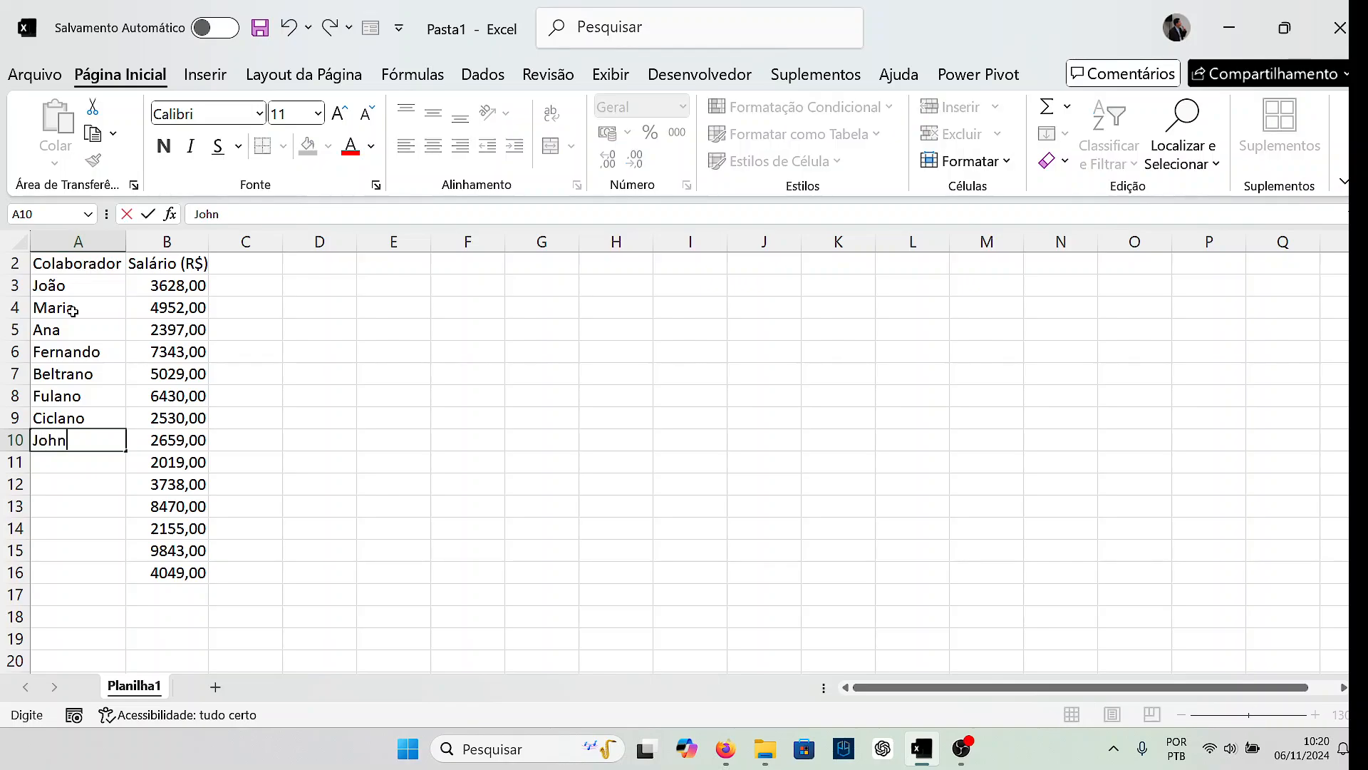
{"action": "key", "text": "Return"}
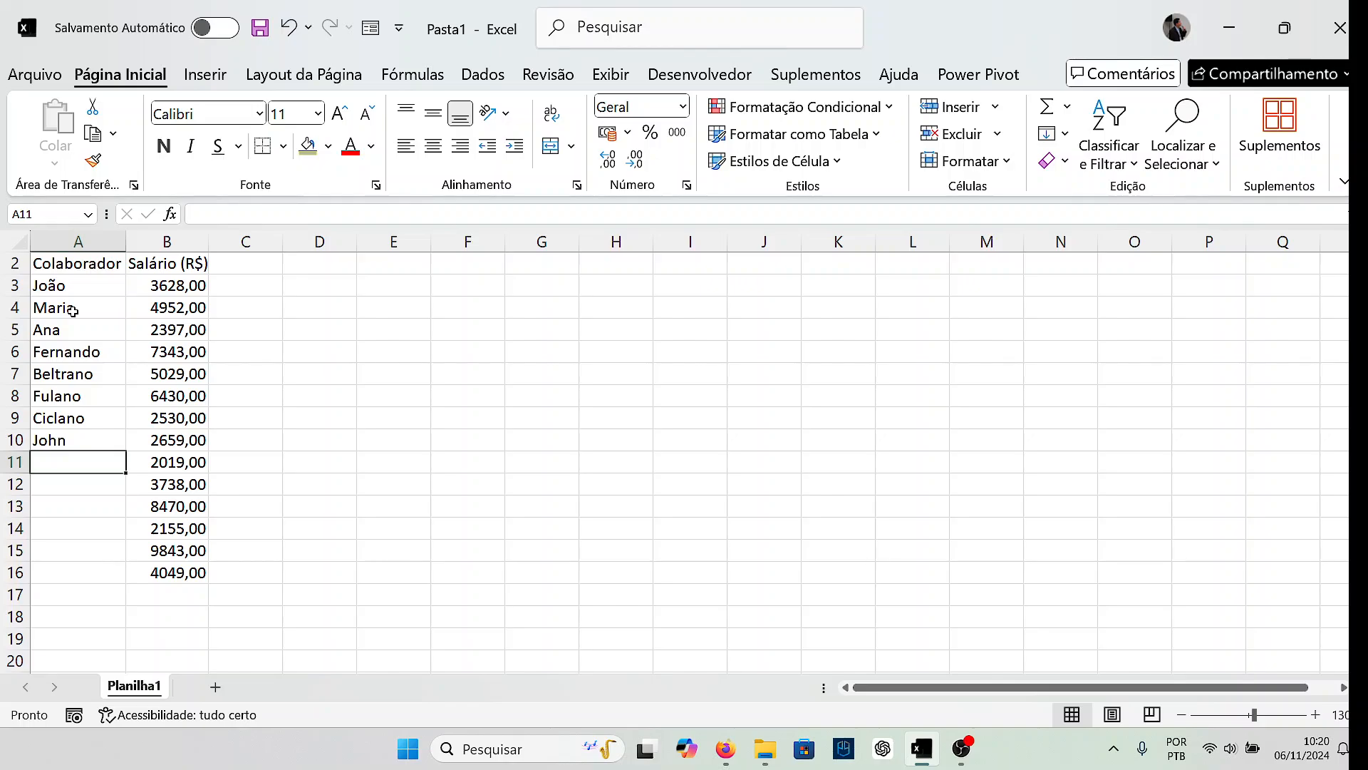
- Enter the employee names for A11:A13, correcting the capitalization of the name in A13
{"action": "type", "text": "Ronaldo"}
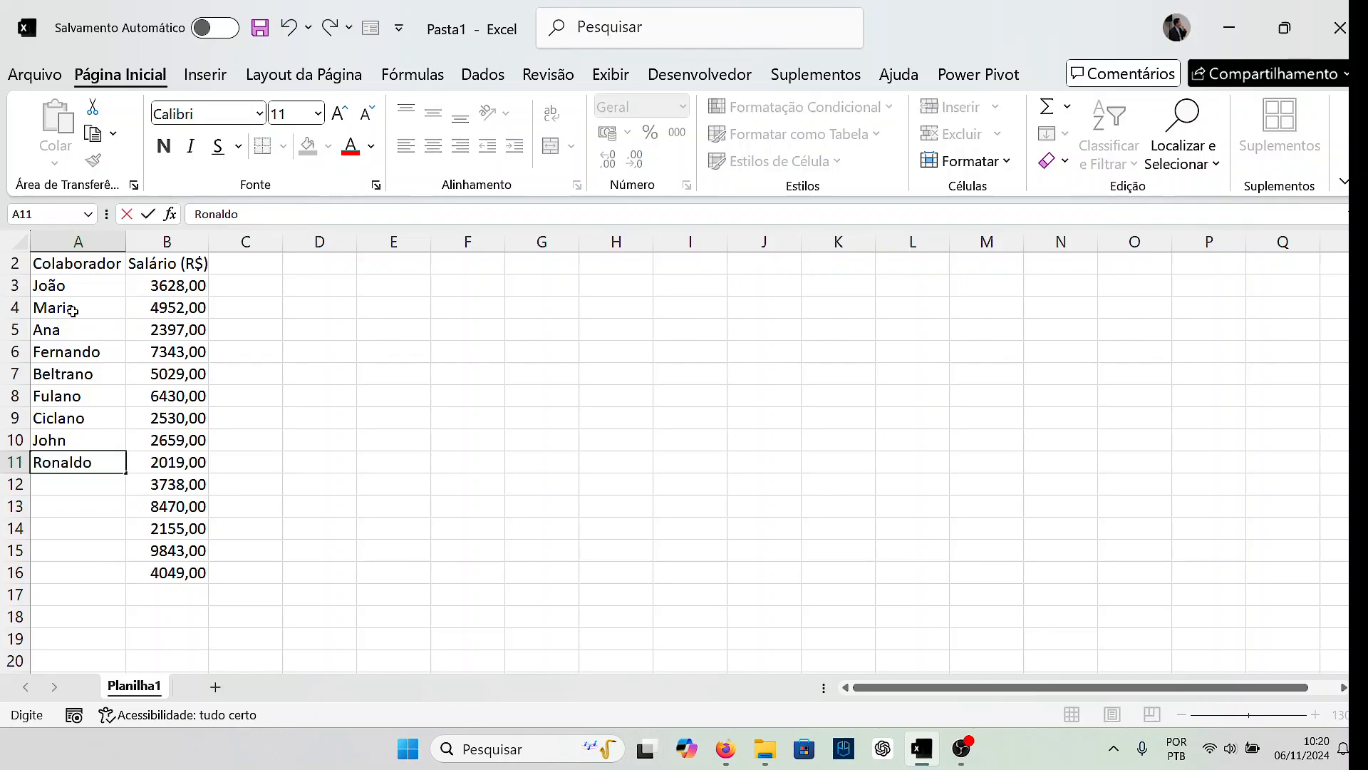
{"action": "key", "text": "Return"}
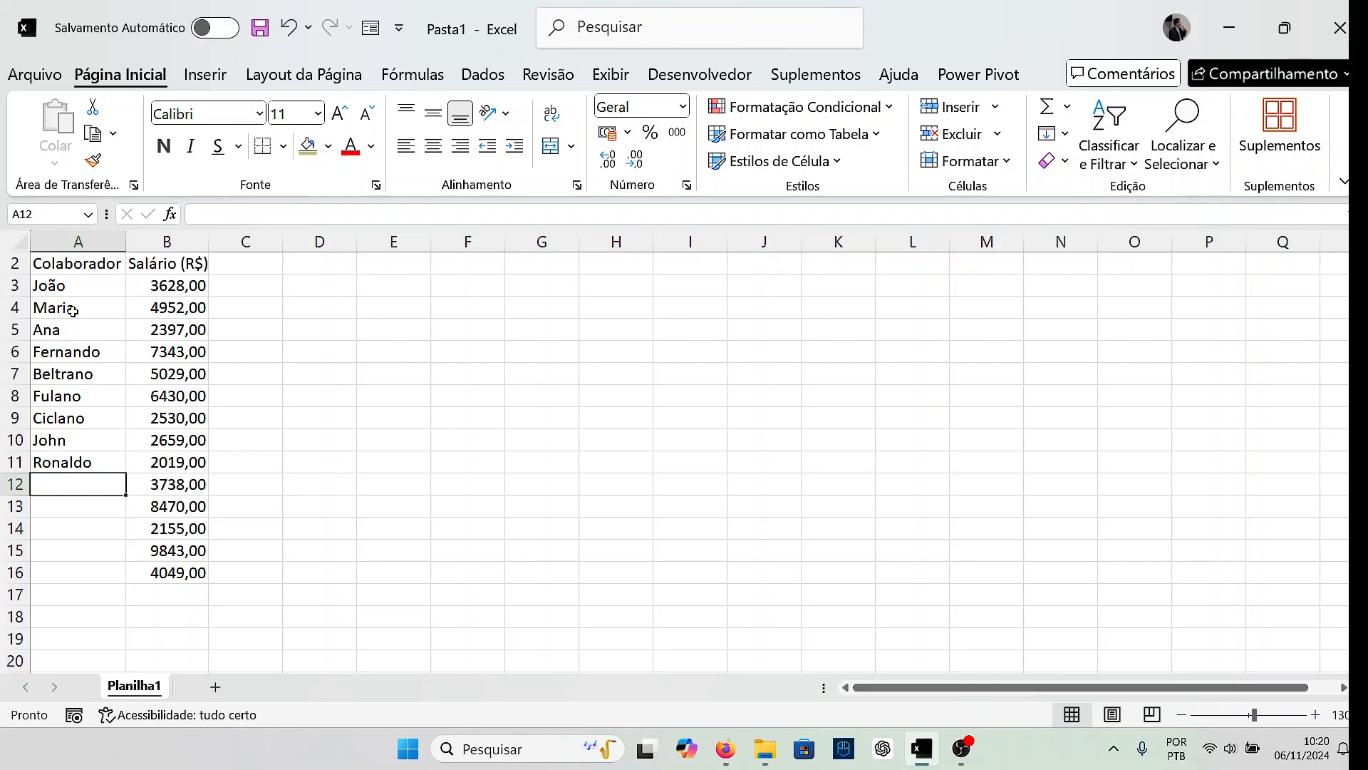
{"action": "type", "text": "Luiz"}
{"action": "key", "text": "Return"}
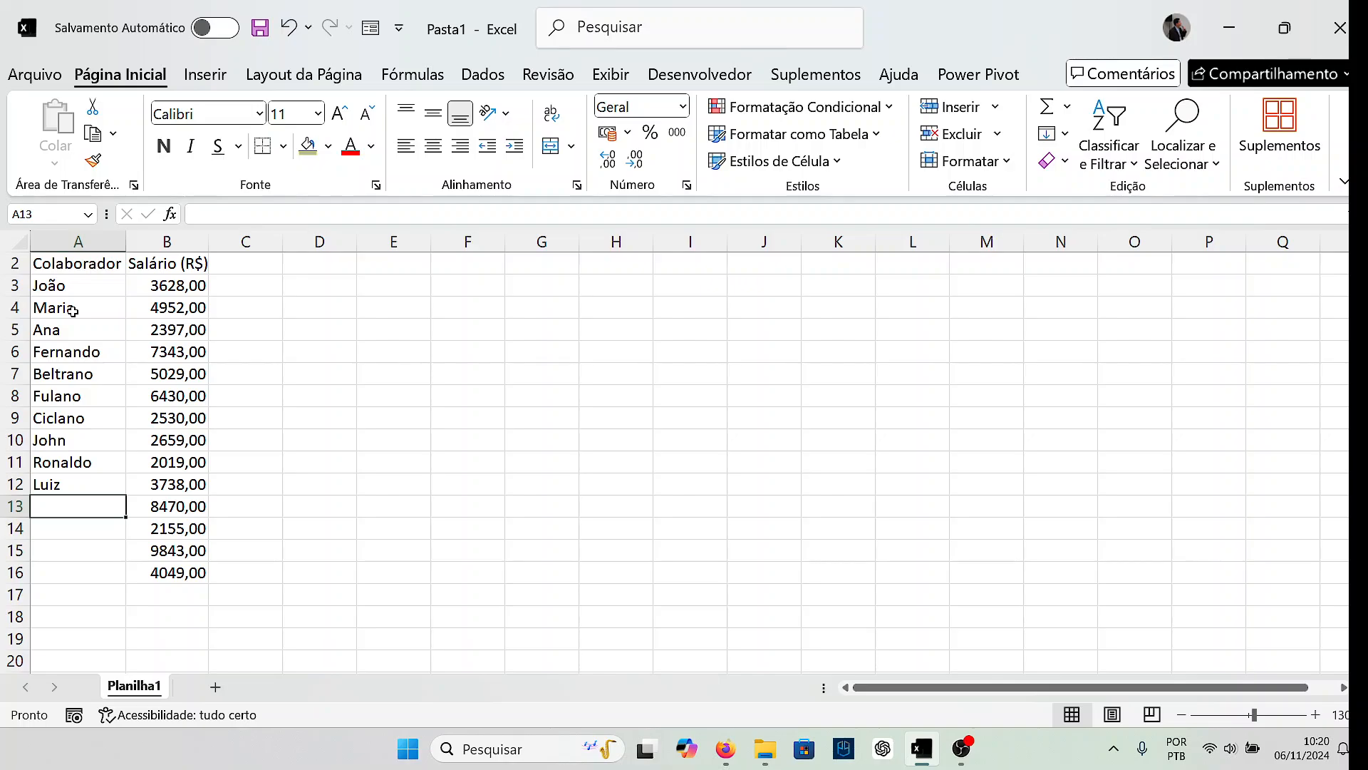
{"action": "type", "text": "CElso"}
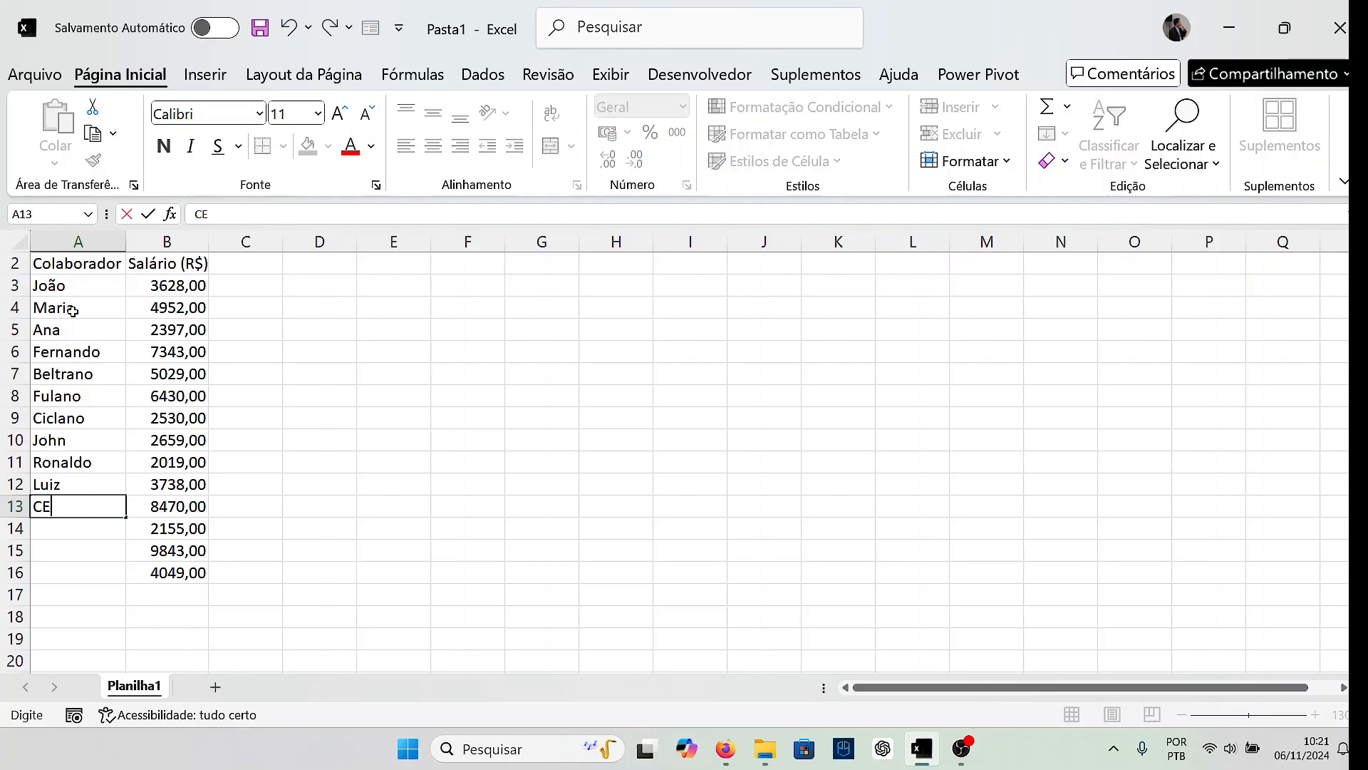
{"action": "key", "text": "BackSpace"}
{"action": "key", "text": "BackSpace"}
{"action": "key", "text": "BackSpace"}
{"action": "key", "text": "BackSpace"}
{"action": "type", "text": "elso"}
{"action": "key", "text": "Return"}
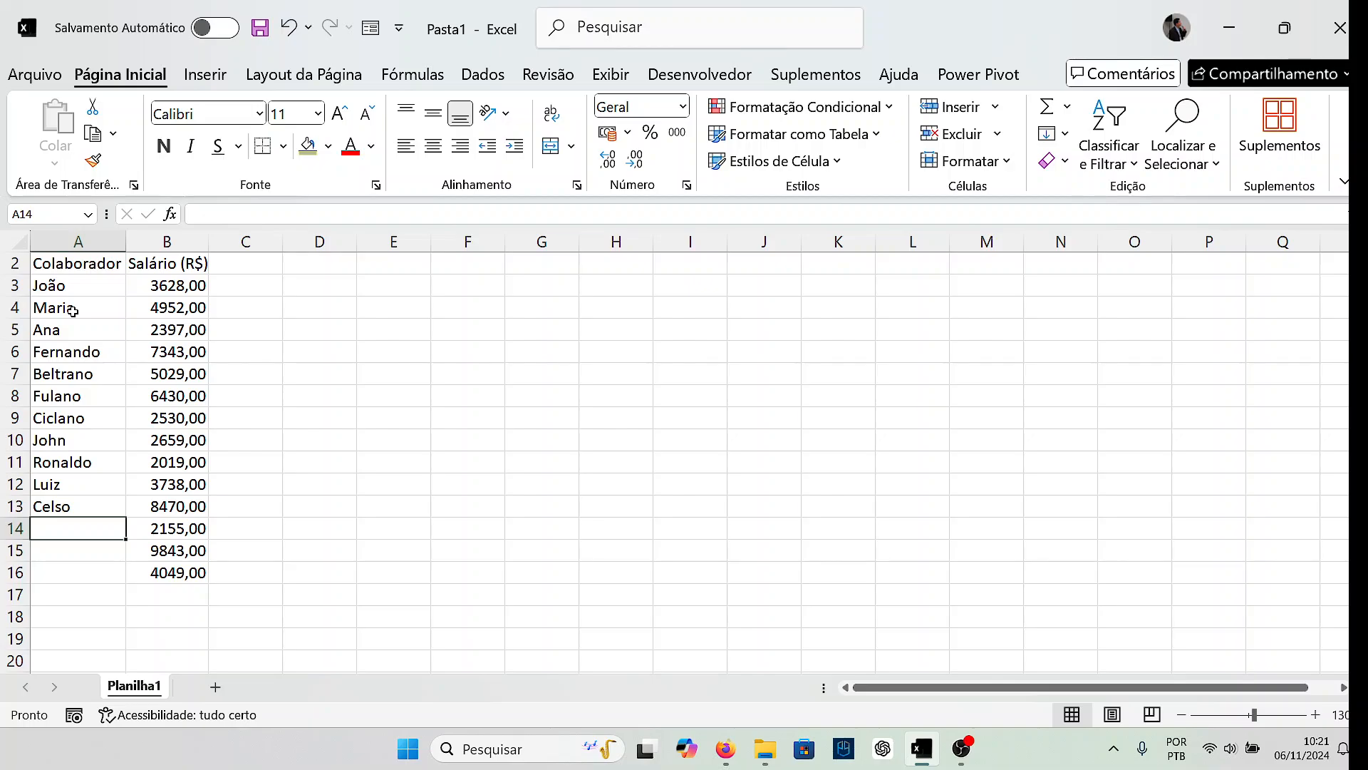
- Complete the Colaborador column by entering the last three employee names in A14:A16
{"action": "type", "text": "Roberto"}
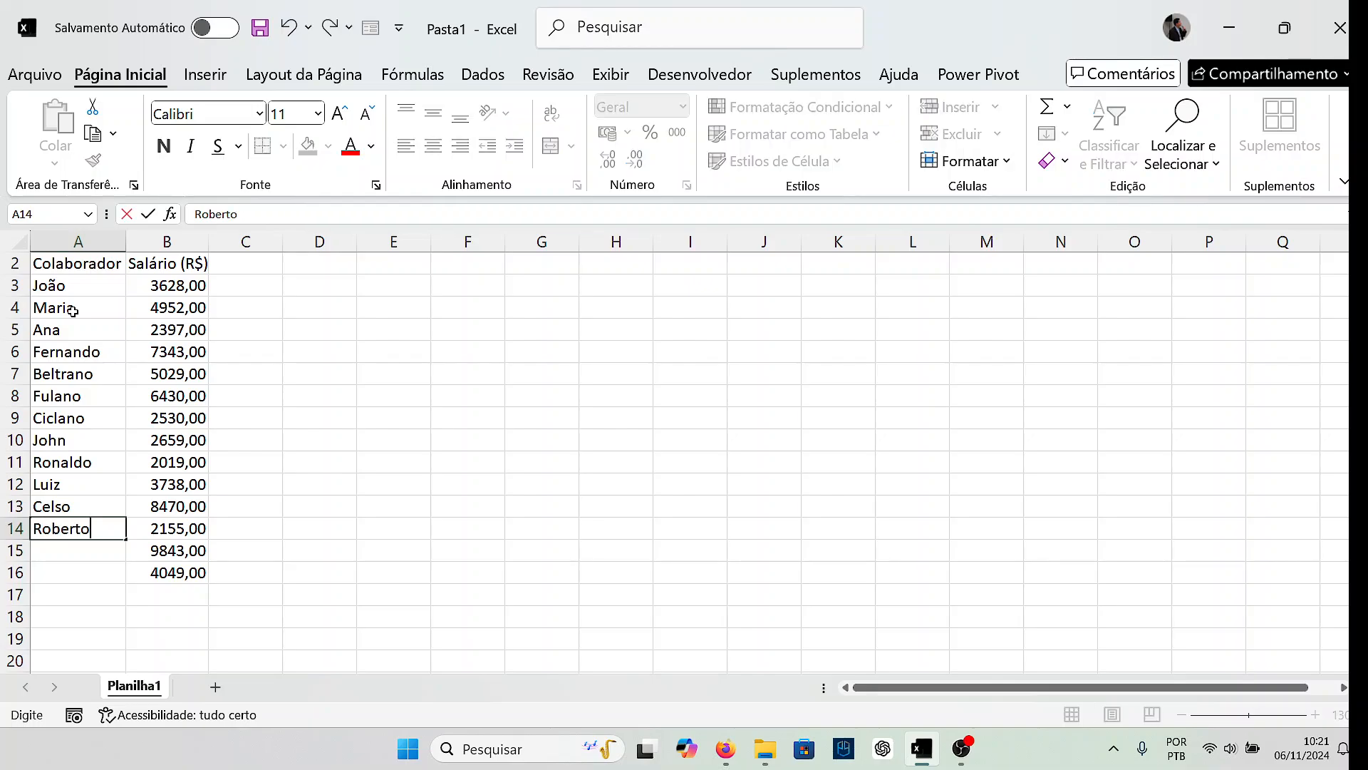
{"action": "key", "text": "Return"}
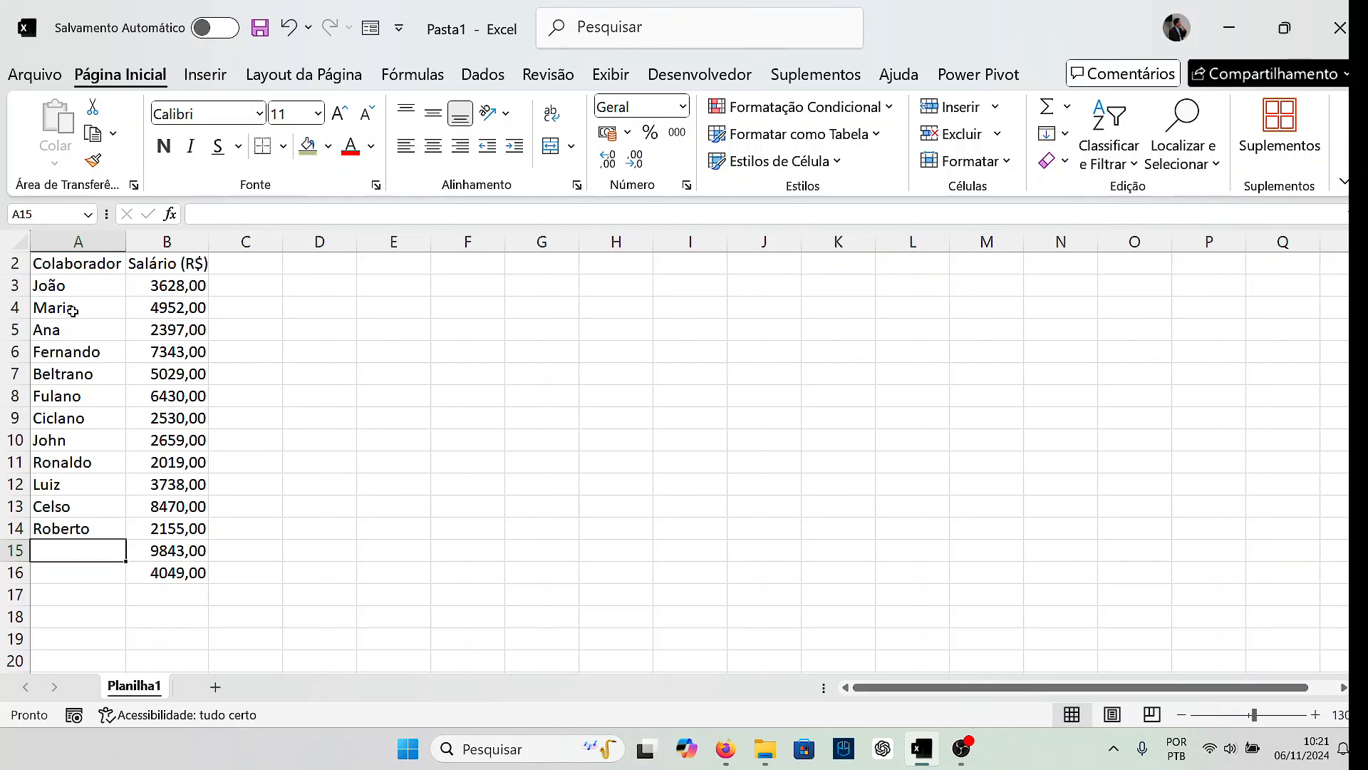
{"action": "type", "text": "Maldonado"}
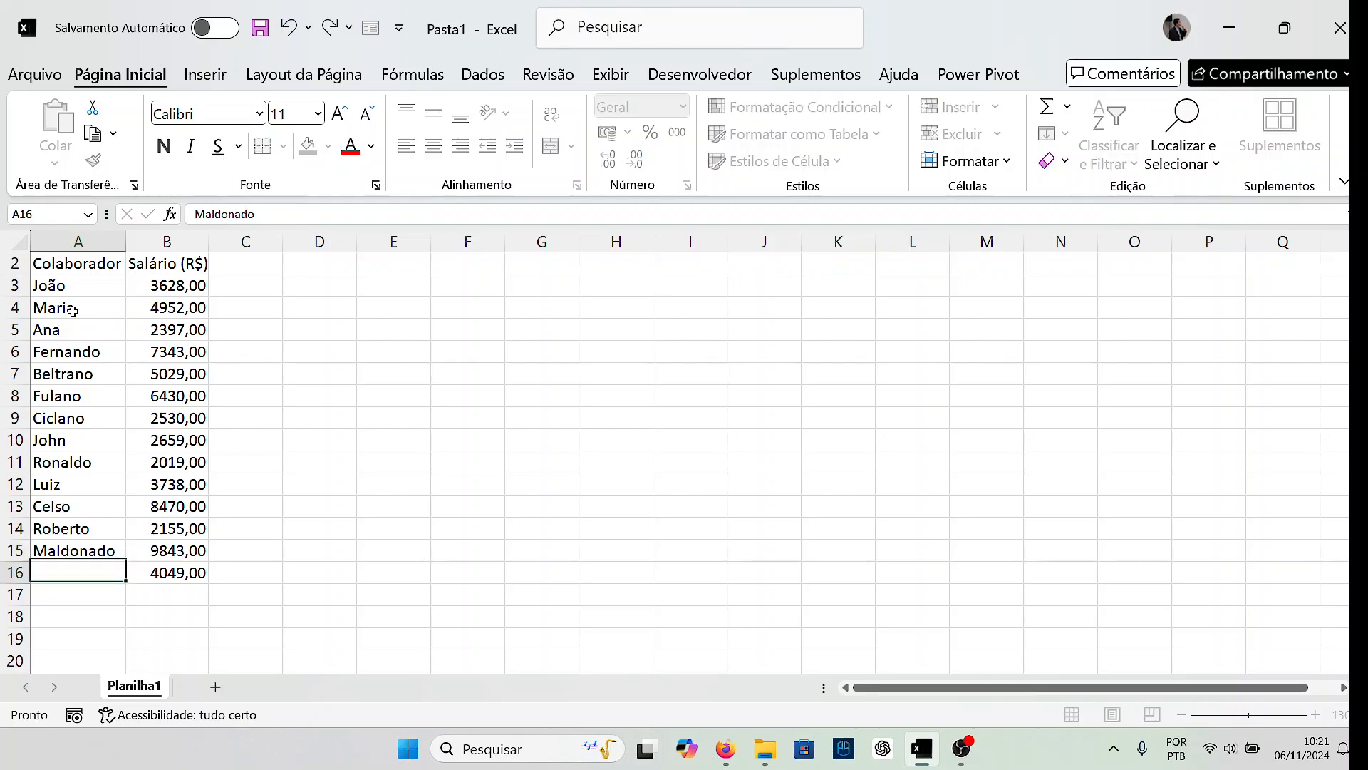
{"action": "key", "text": "Return"}
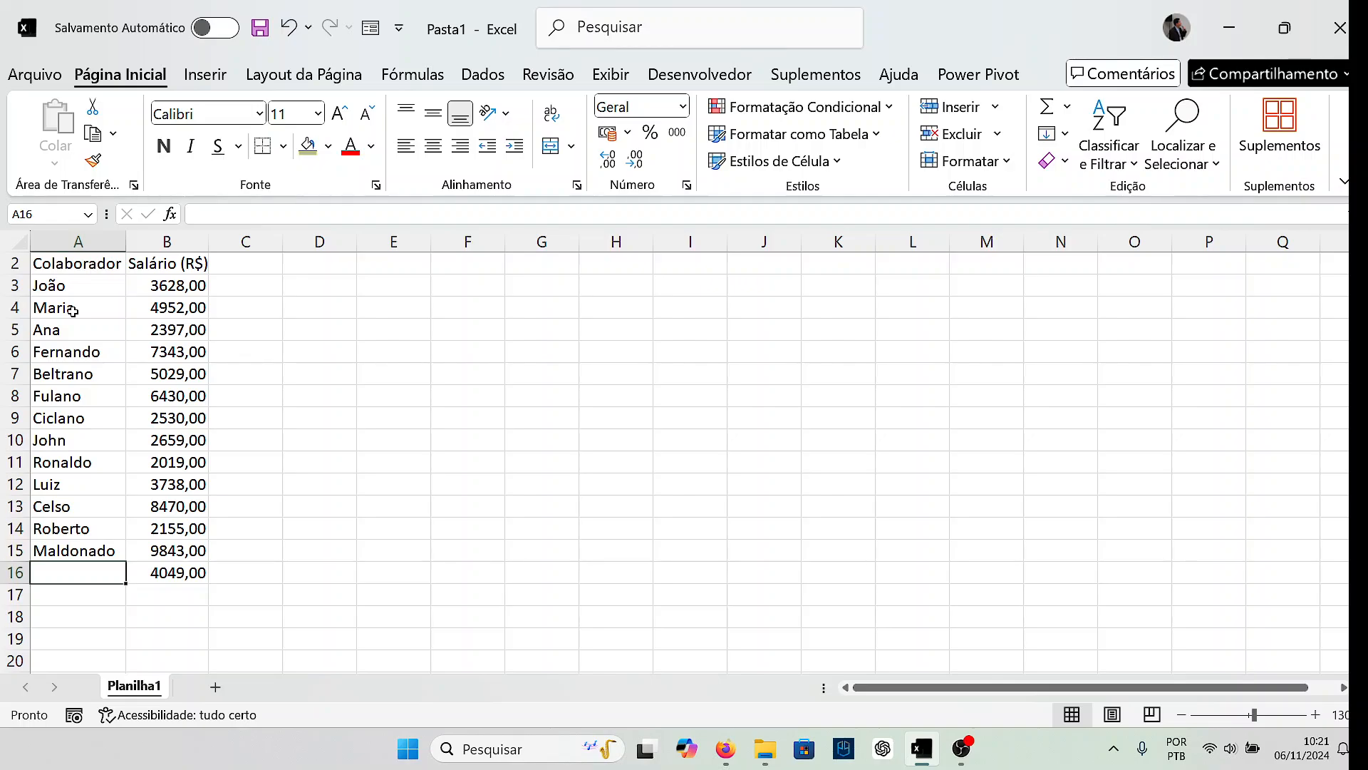
{"action": "type", "text": "Alex"}
{"action": "key", "text": "Return"}
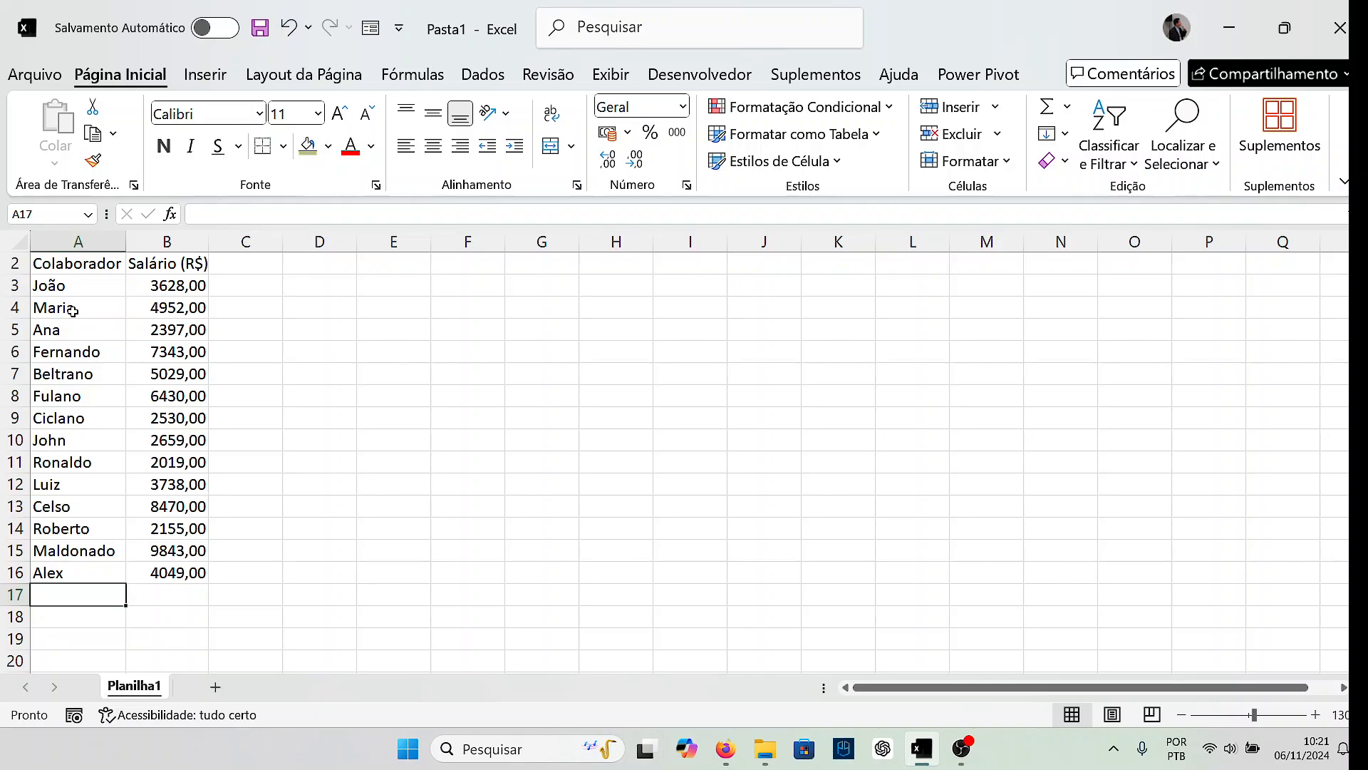
- Center the contents of the table range A2:B16 horizontally
{"action": "left_click_drag", "start_coordinate": [90, 267], "coordinate": [171, 570]}
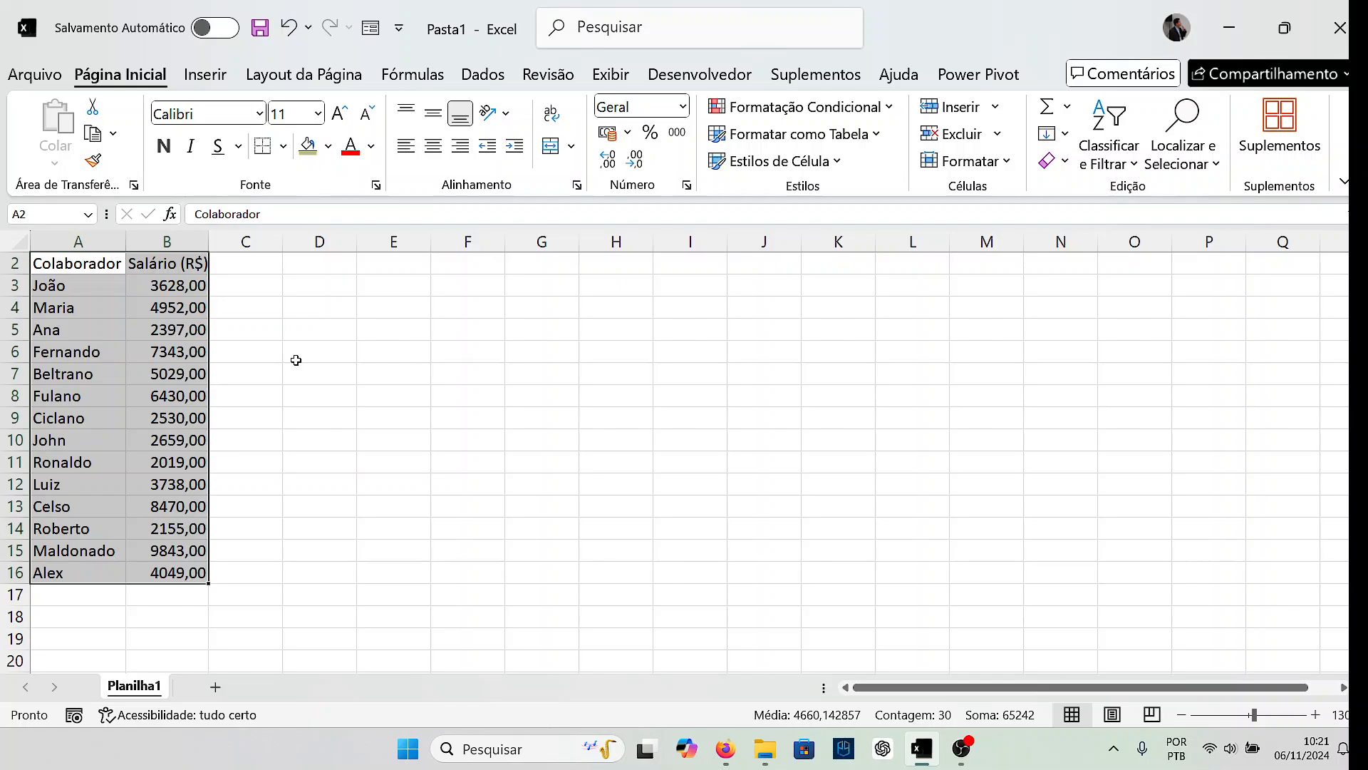
{"action": "left_click", "coordinate": [433, 145]}
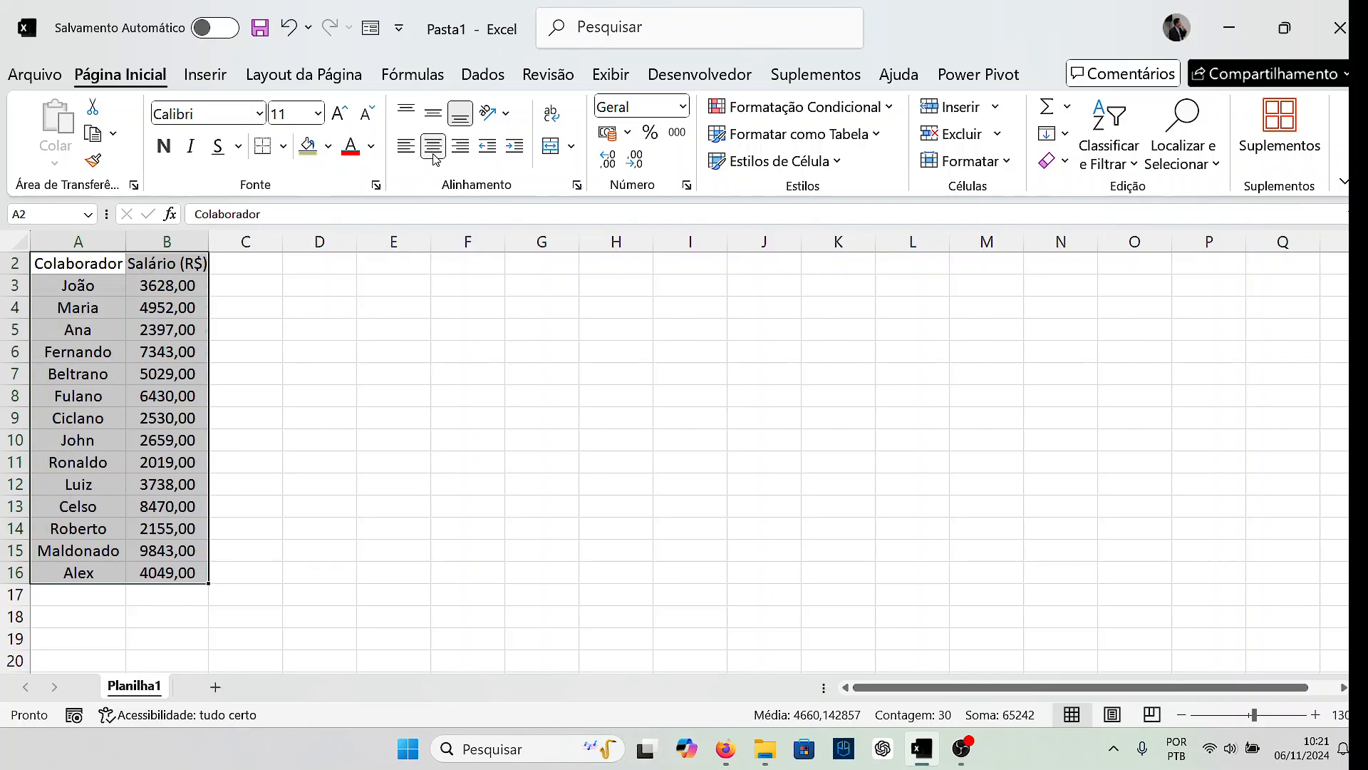
{"action": "left_click", "coordinate": [303, 356]}
- Set the font size of A2:B16 to 20 and autofit all column widths to their contents
{"action": "left_click_drag", "start_coordinate": [78, 264], "coordinate": [171, 574]}
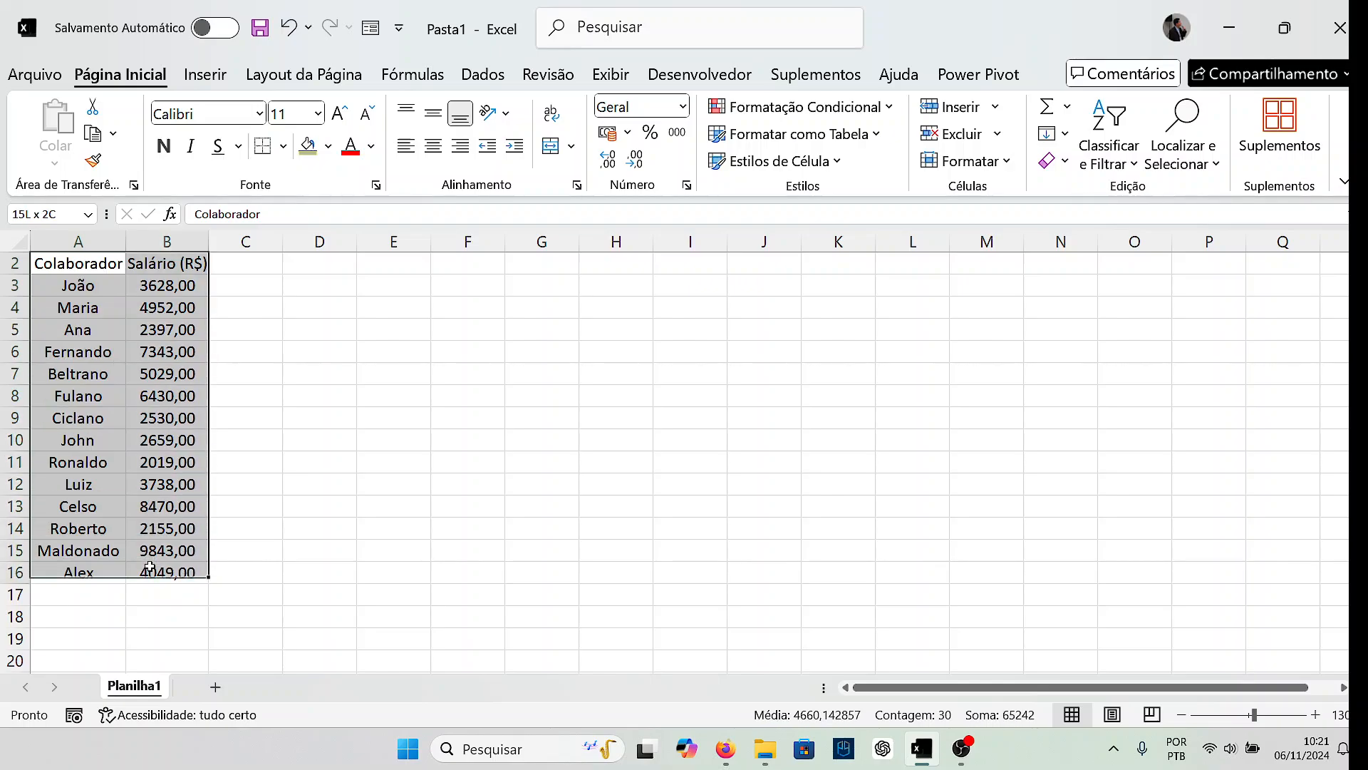
{"action": "left_click", "coordinate": [317, 114]}
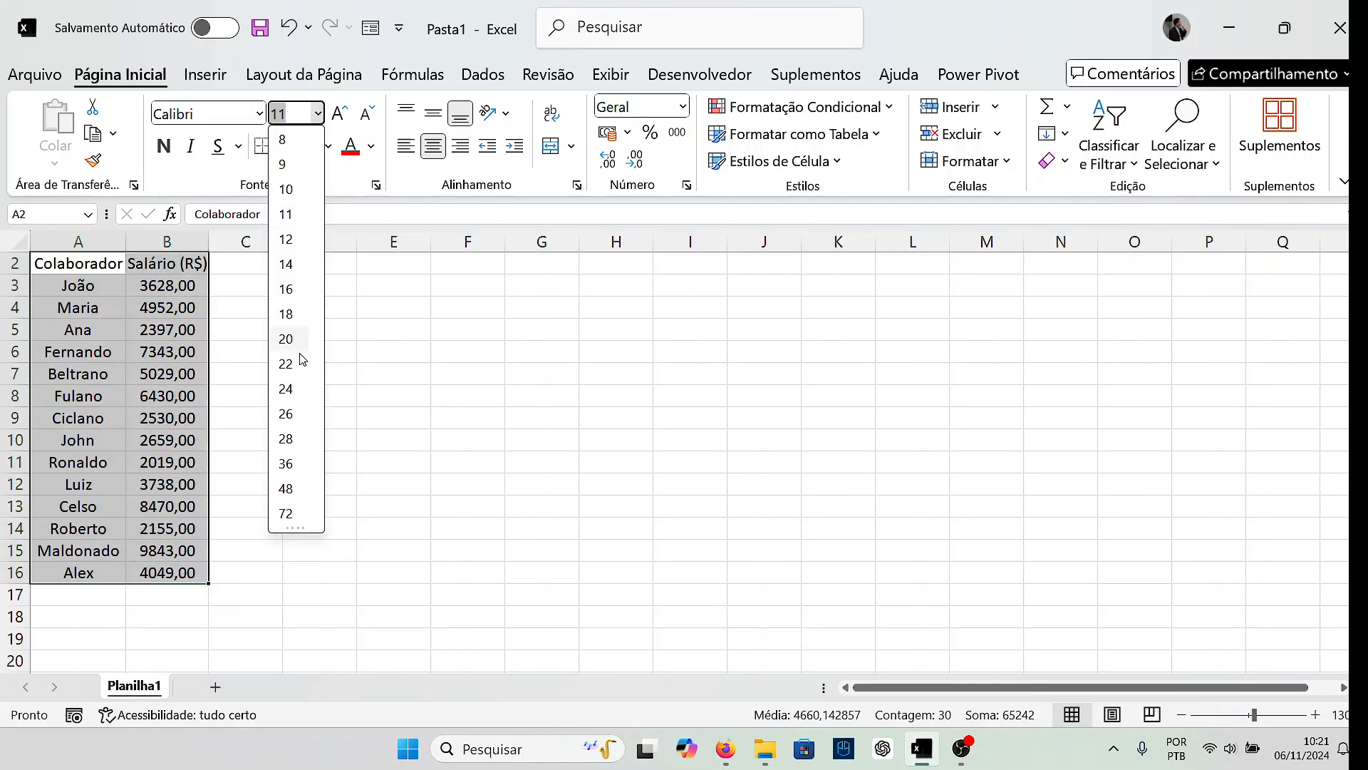
{"action": "left_click", "coordinate": [295, 359]}
{"action": "left_click", "coordinate": [317, 114]}
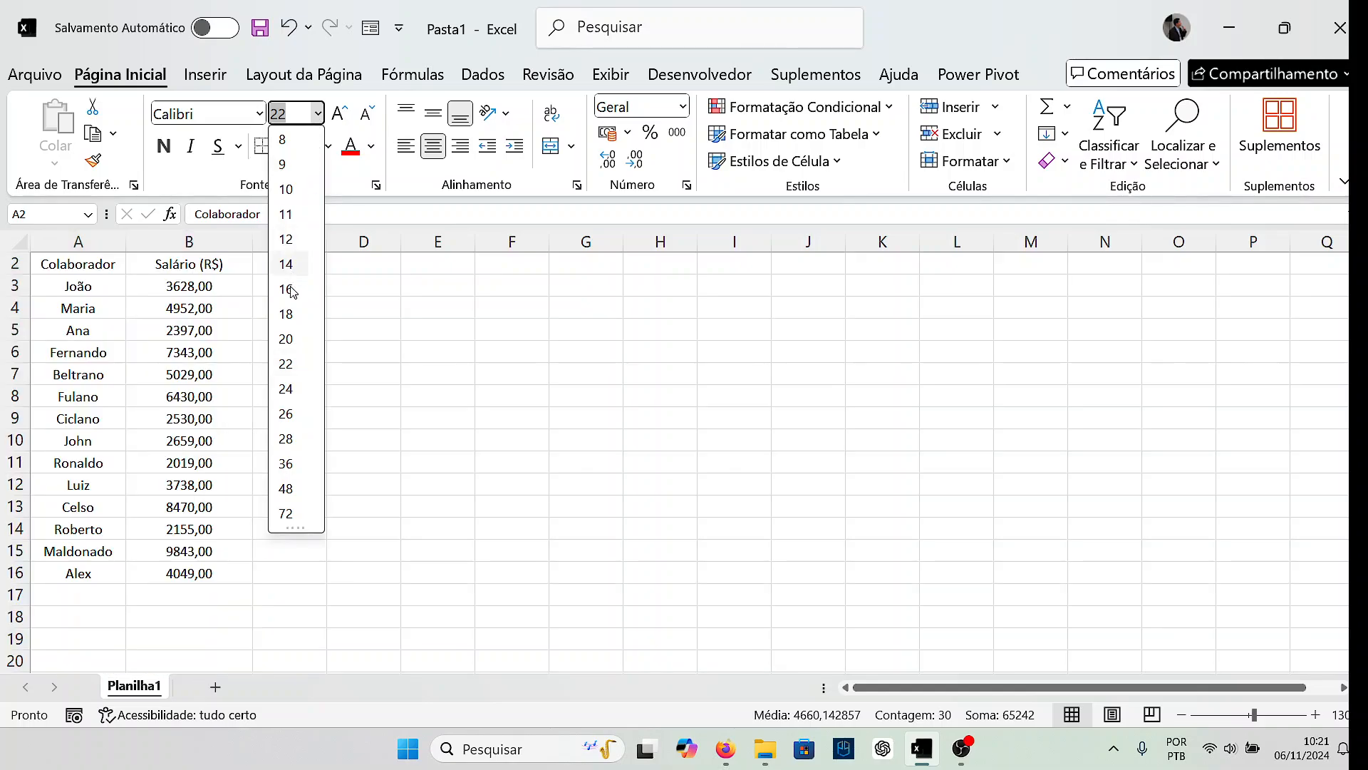
{"action": "left_click", "coordinate": [289, 339]}
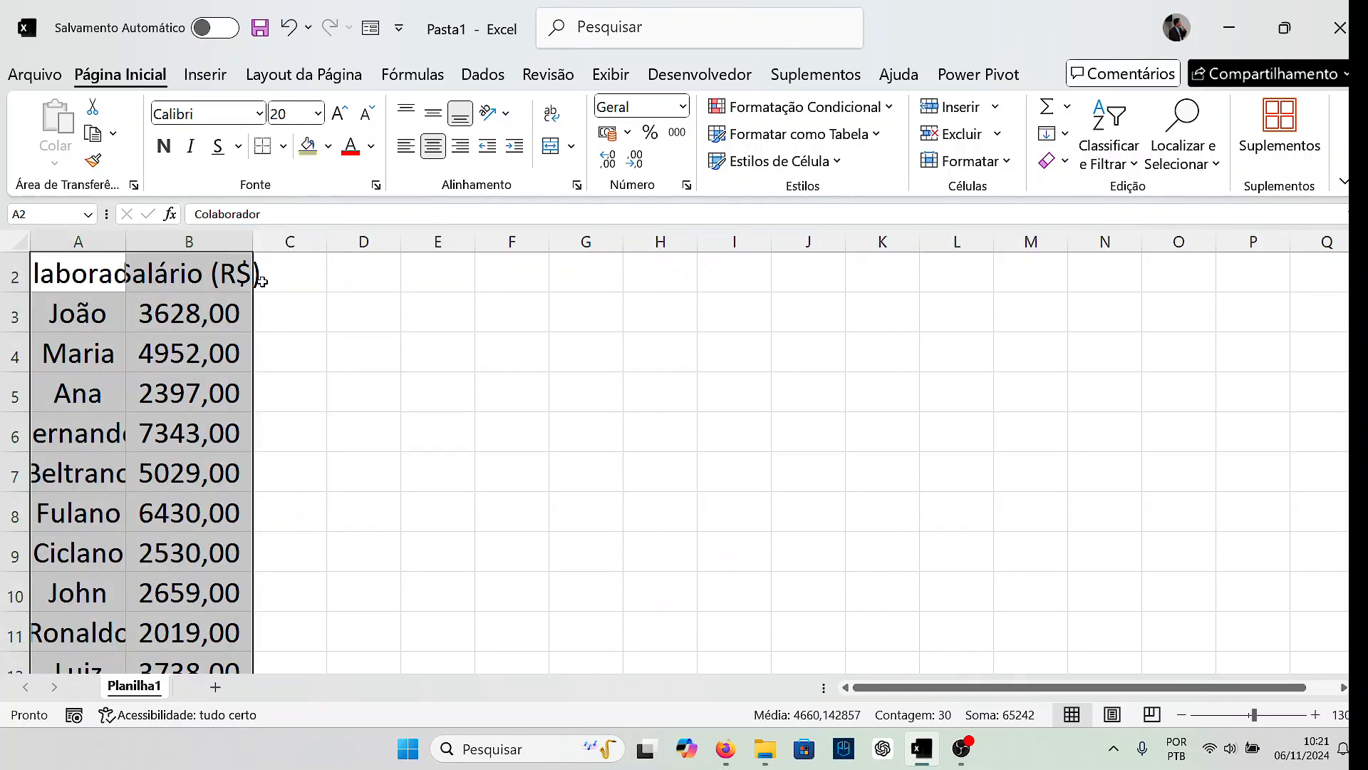
{"action": "left_click", "coordinate": [20, 242]}
{"action": "double_click", "coordinate": [131, 247]}
- Reduce the font size of the whole sheet, trying 18 before settling on 16
{"action": "scroll", "coordinate": [213, 321], "scroll_direction": "down", "scroll_amount": 2}
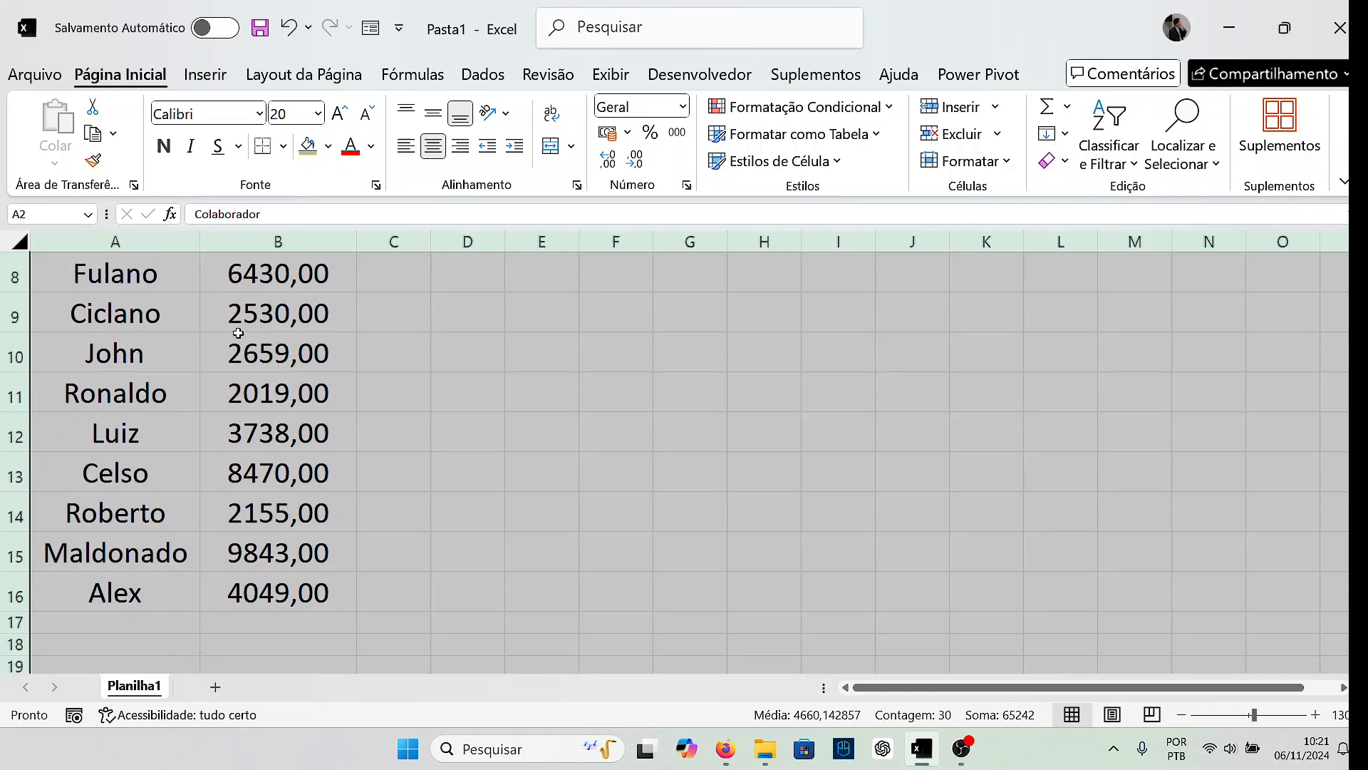
{"action": "scroll", "coordinate": [238, 333], "scroll_direction": "up", "scroll_amount": 1}
{"action": "left_click", "coordinate": [298, 116]}
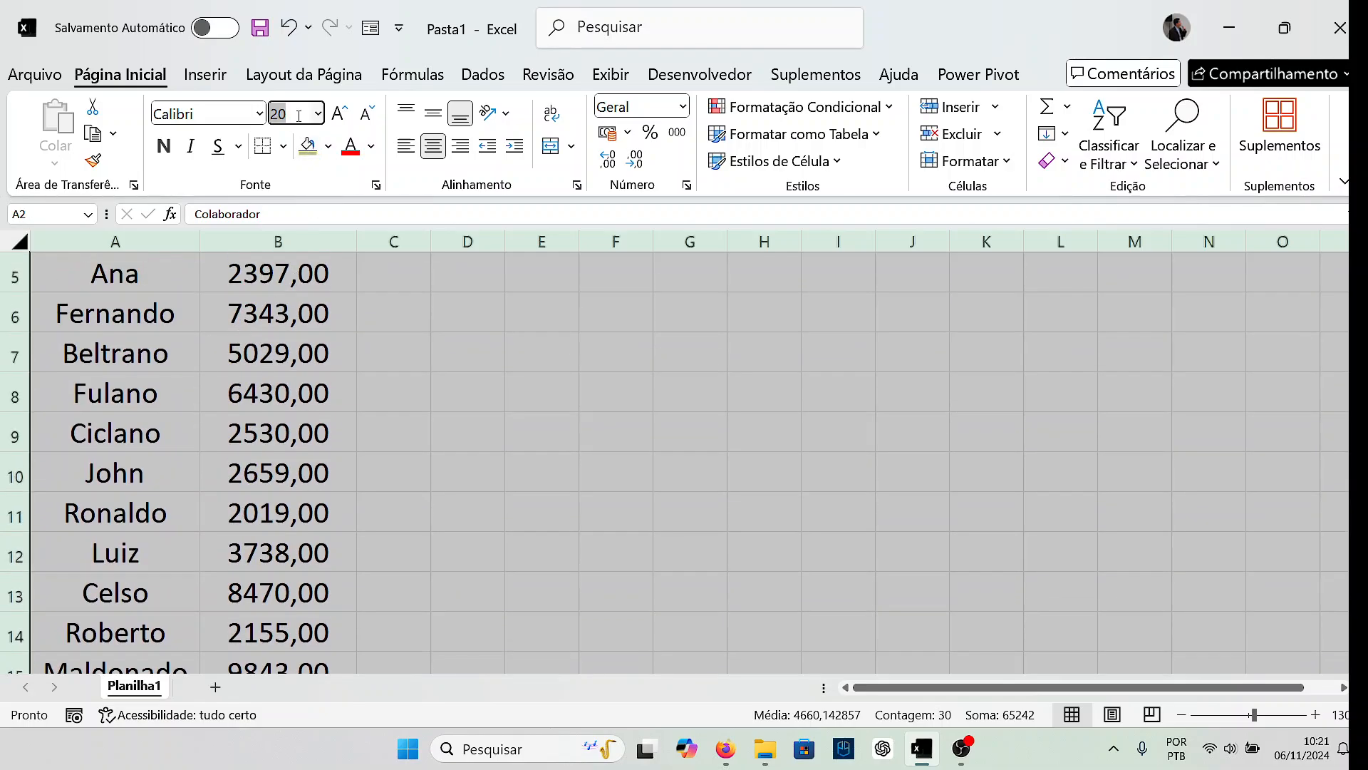
{"action": "type", "text": "18"}
{"action": "key", "text": "Return"}
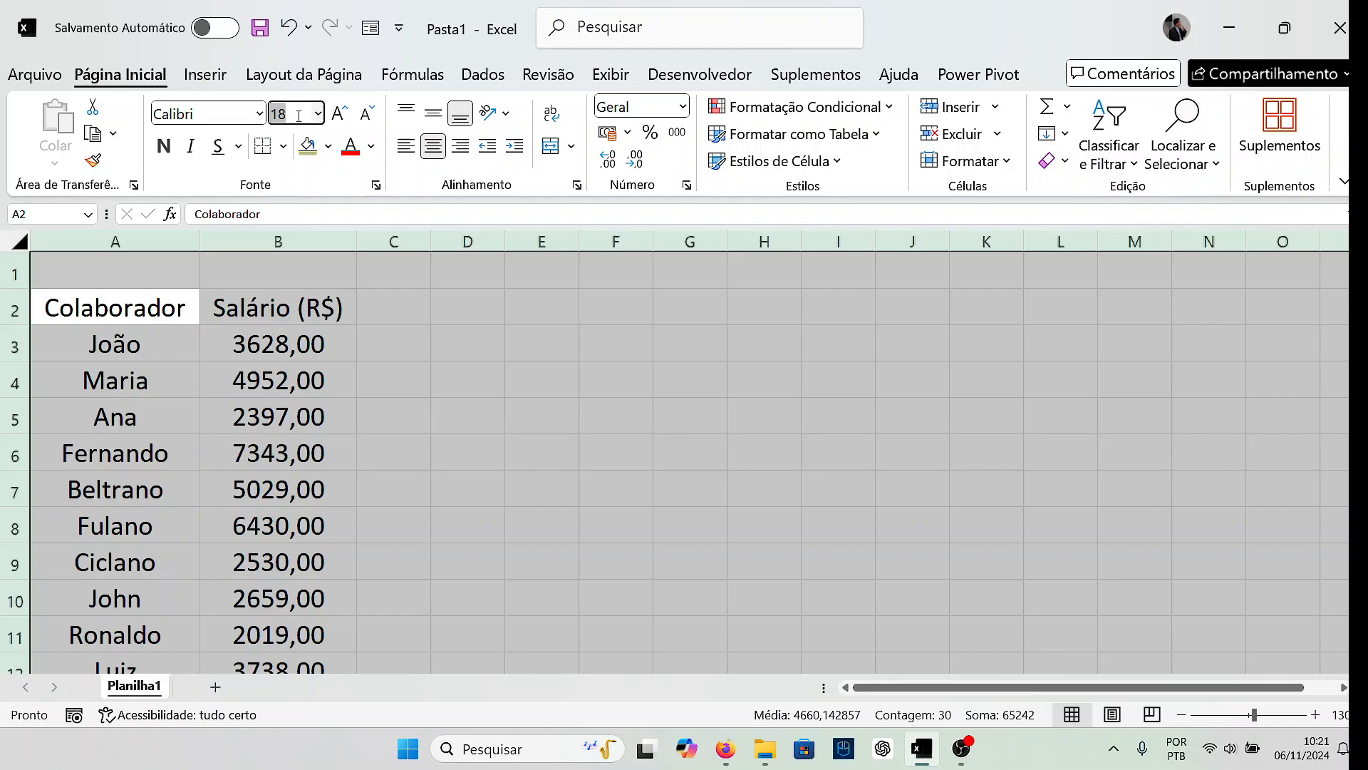
{"action": "type", "text": "16"}
{"action": "key", "text": "Return"}
{"action": "left_click", "coordinate": [391, 330]}
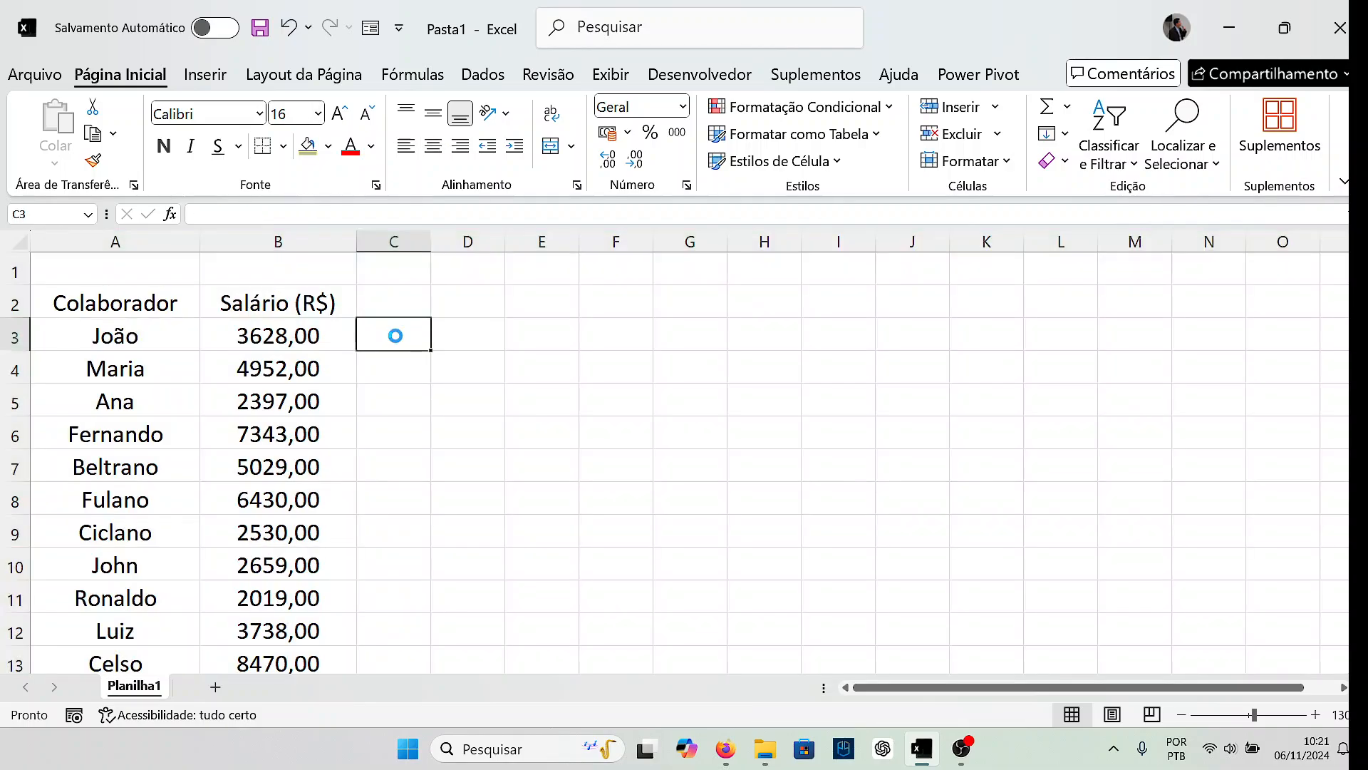
- Delete the empty row 1 above the headers and apply all borders to the table in A1:B15
{"action": "scroll", "coordinate": [394, 332], "scroll_direction": "down", "scroll_amount": 2}
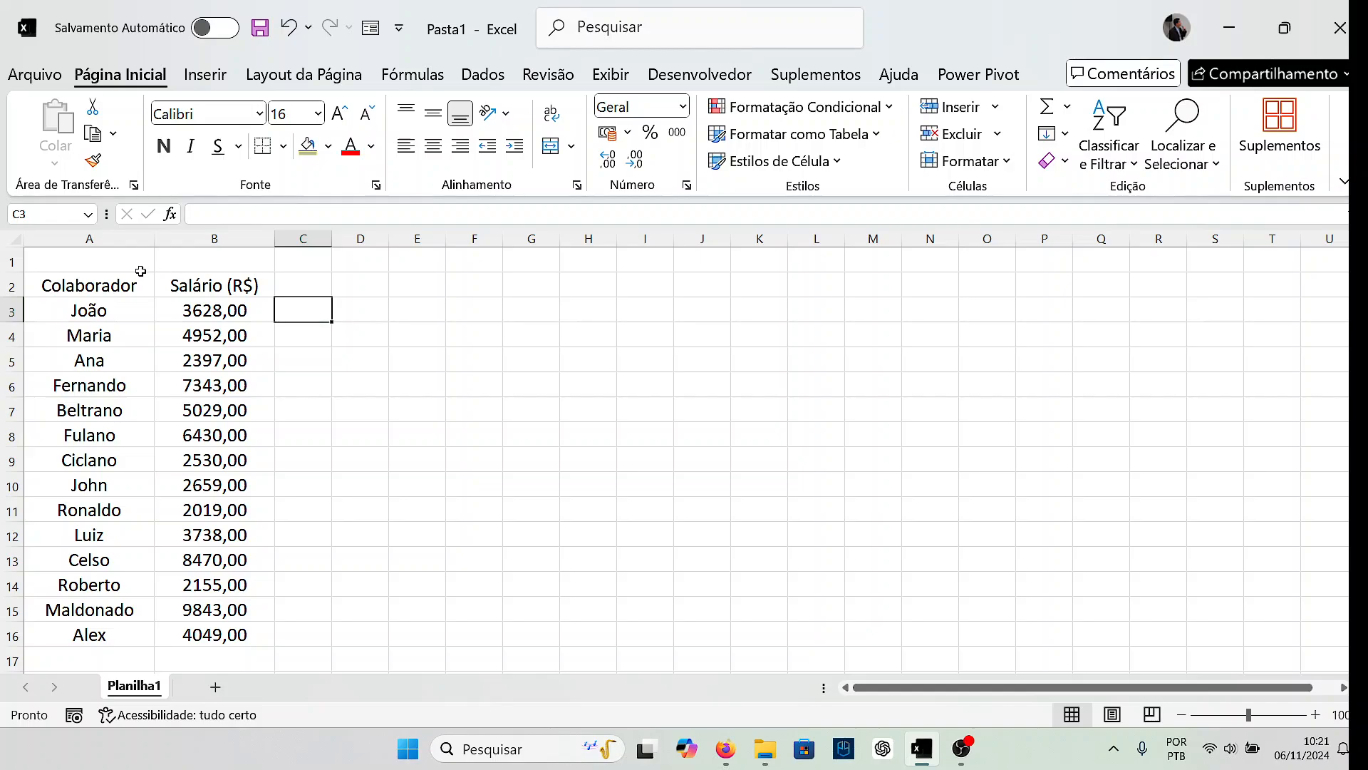
{"action": "left_click_drag", "start_coordinate": [134, 280], "coordinate": [215, 634]}
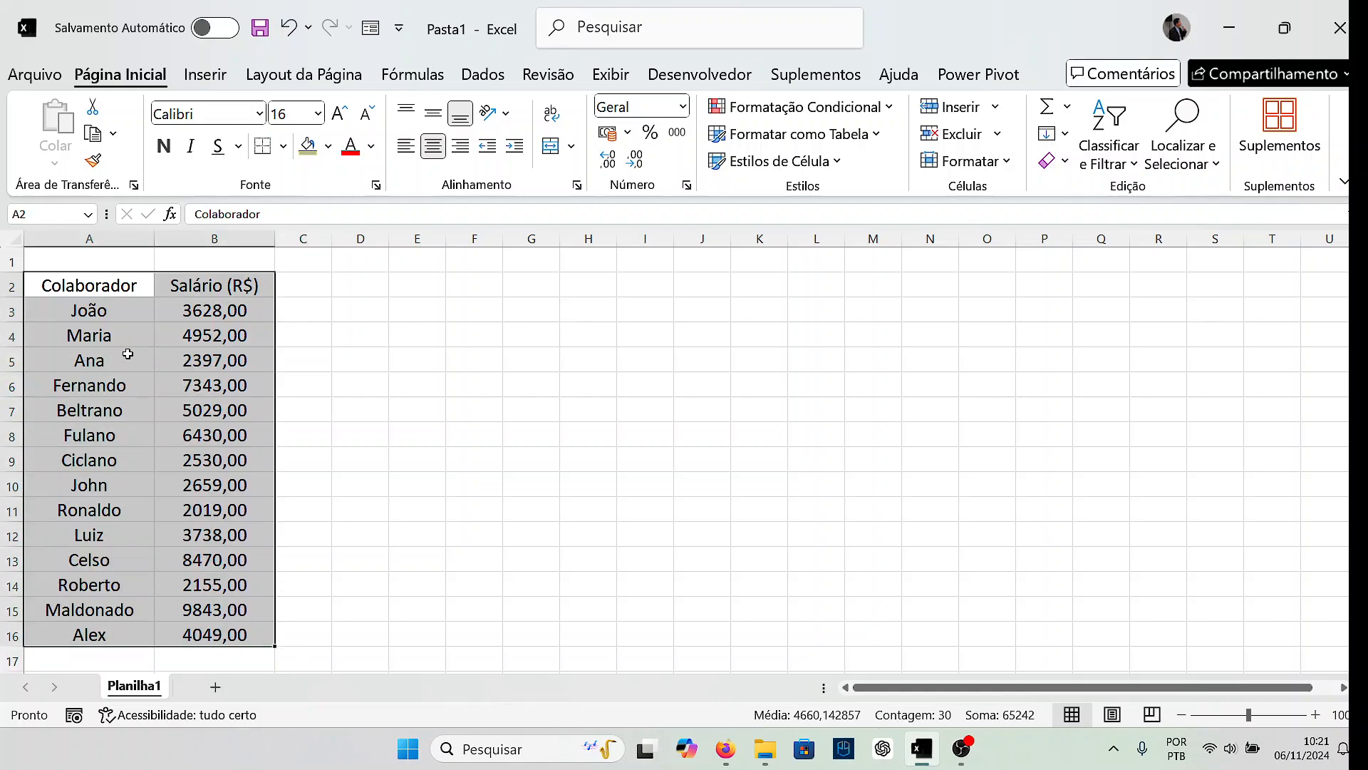
{"action": "left_click_drag", "start_coordinate": [150, 266], "coordinate": [203, 609]}
{"action": "left_click", "coordinate": [397, 389]}
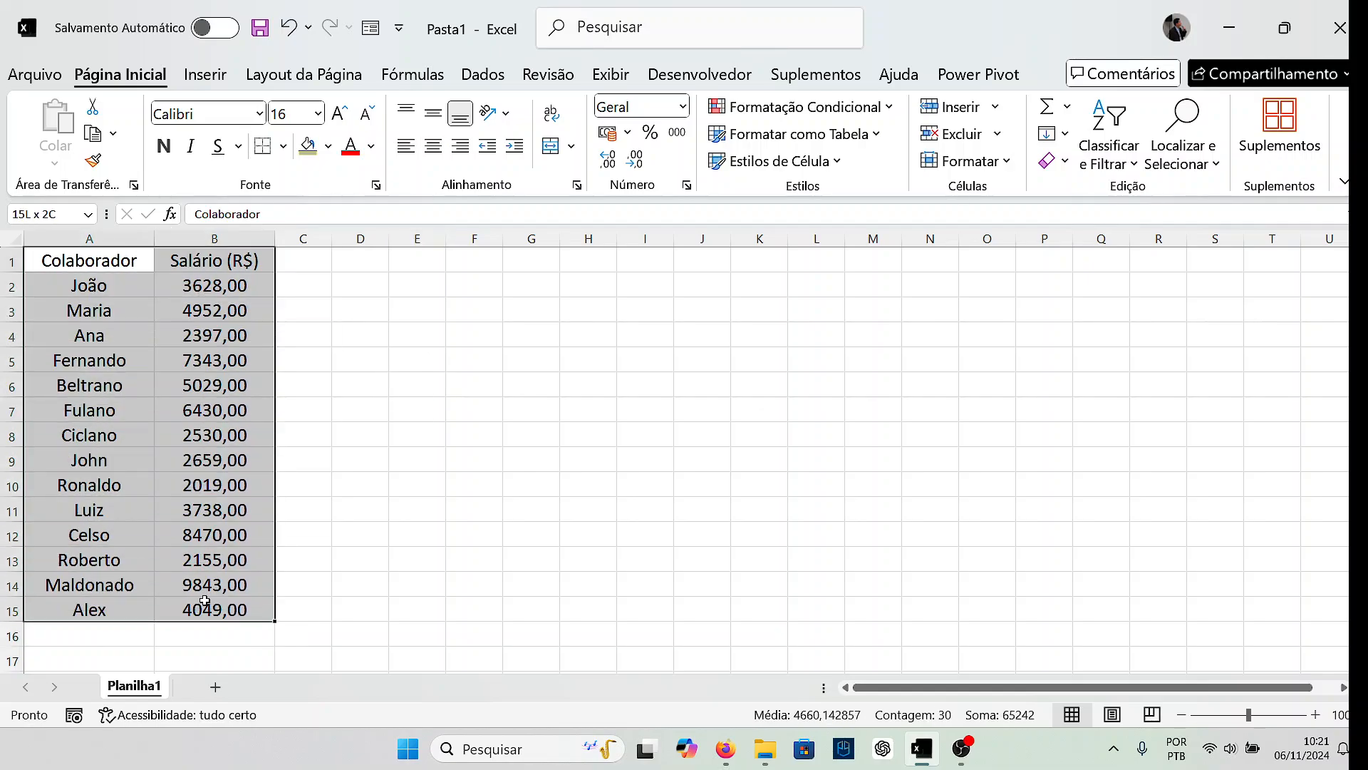
{"action": "left_click", "coordinate": [283, 146]}
{"action": "left_click", "coordinate": [314, 352]}
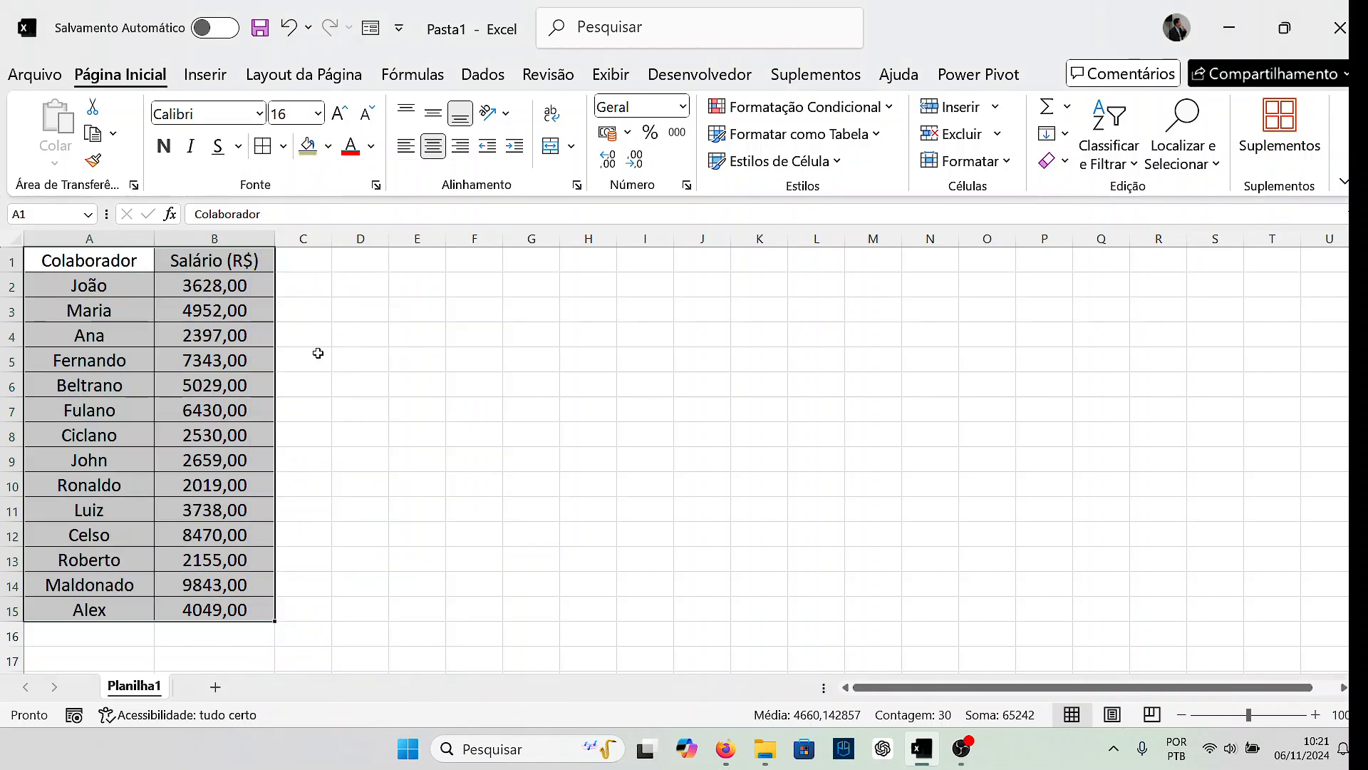
{"action": "left_click", "coordinate": [300, 358]}
- Make the header cells A1:B1 bold and fill them with the lightest green theme color
{"action": "left_click_drag", "start_coordinate": [127, 258], "coordinate": [203, 263]}
{"action": "key", "text": "ctrl+n"}
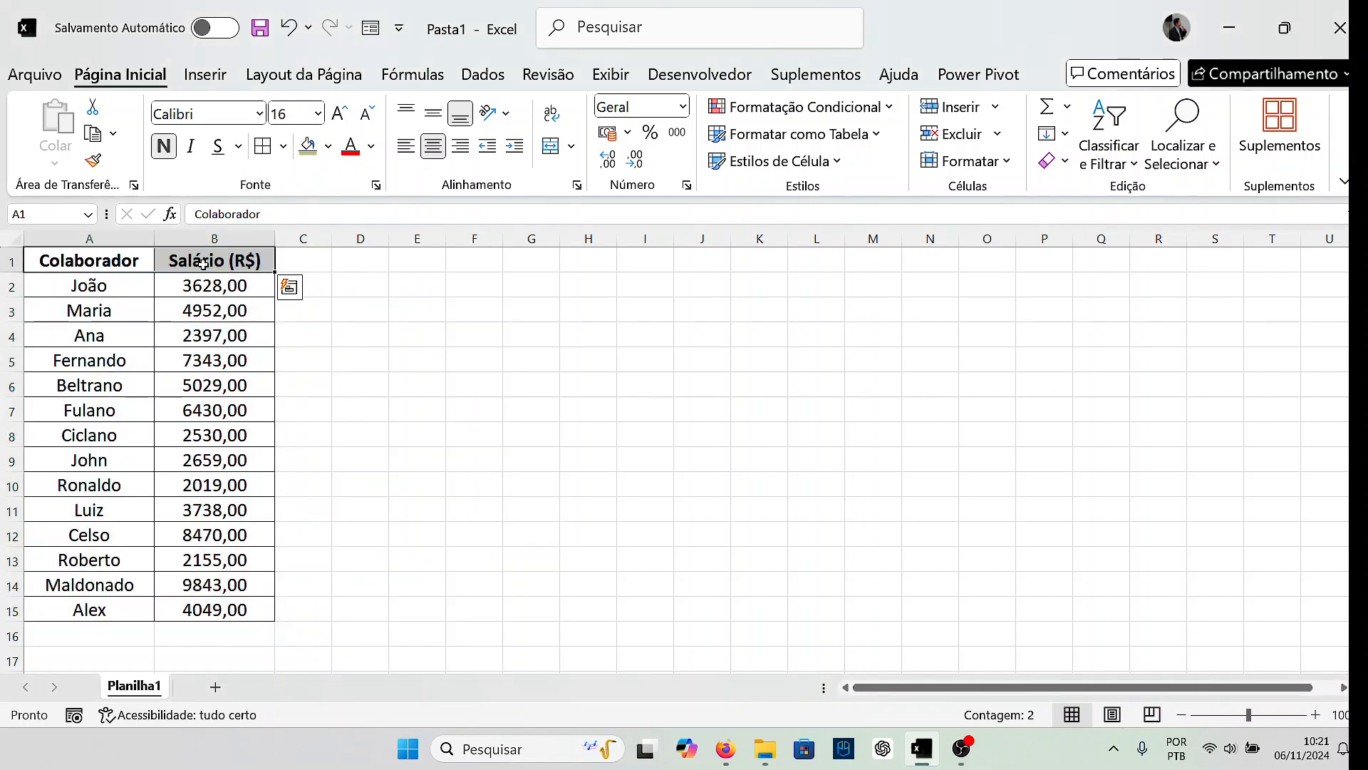
{"action": "left_click", "coordinate": [328, 146]}
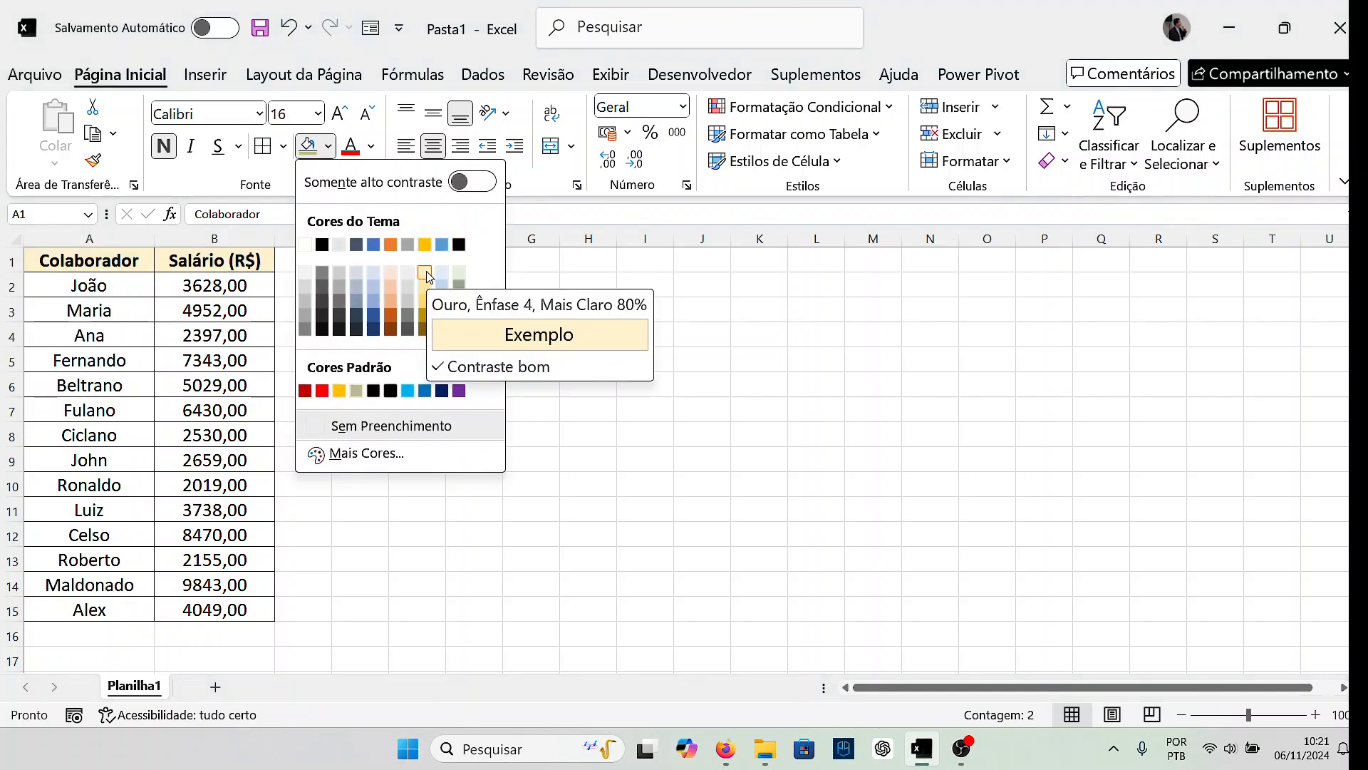
{"action": "left_click", "coordinate": [457, 277]}
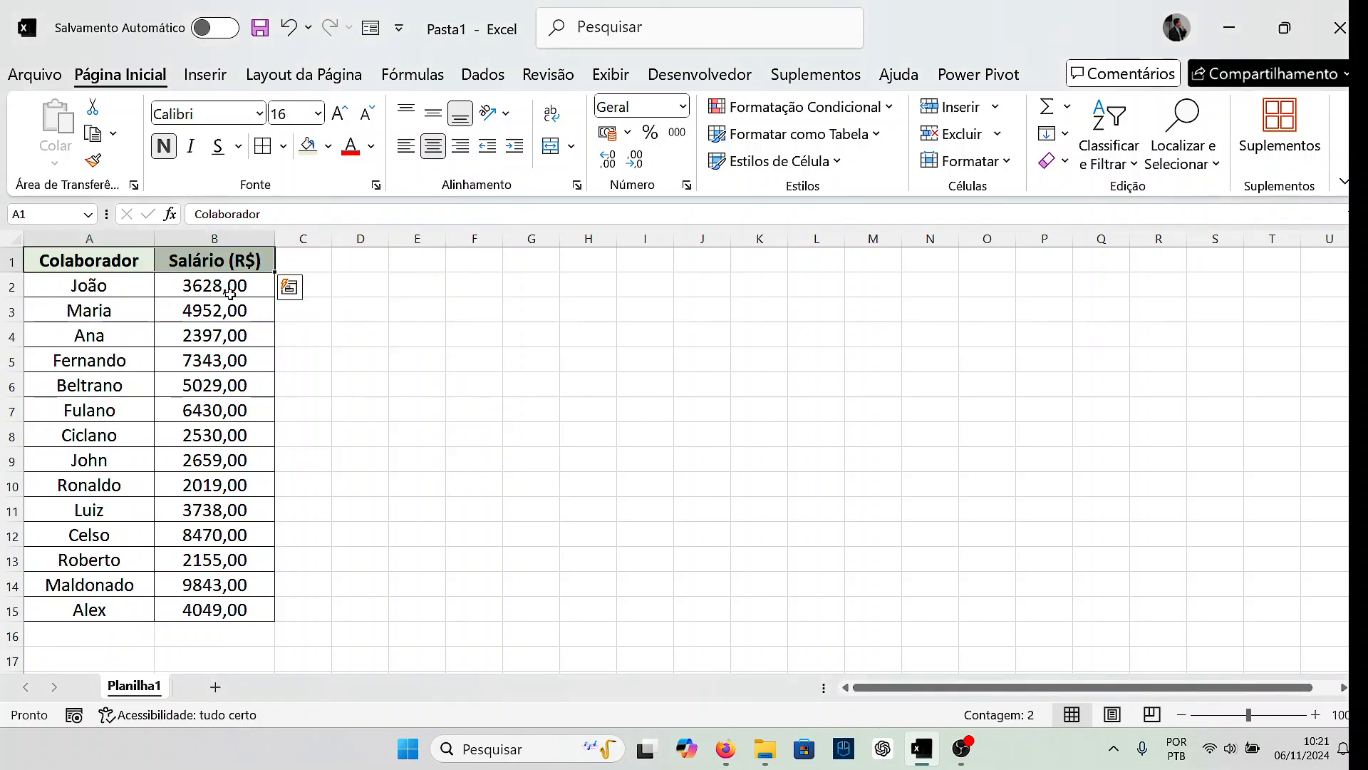
- Fill the data range A2:B15 with the lightest gray accent theme color
{"action": "left_click_drag", "start_coordinate": [89, 285], "coordinate": [189, 605]}
{"action": "left_click", "coordinate": [328, 147]}
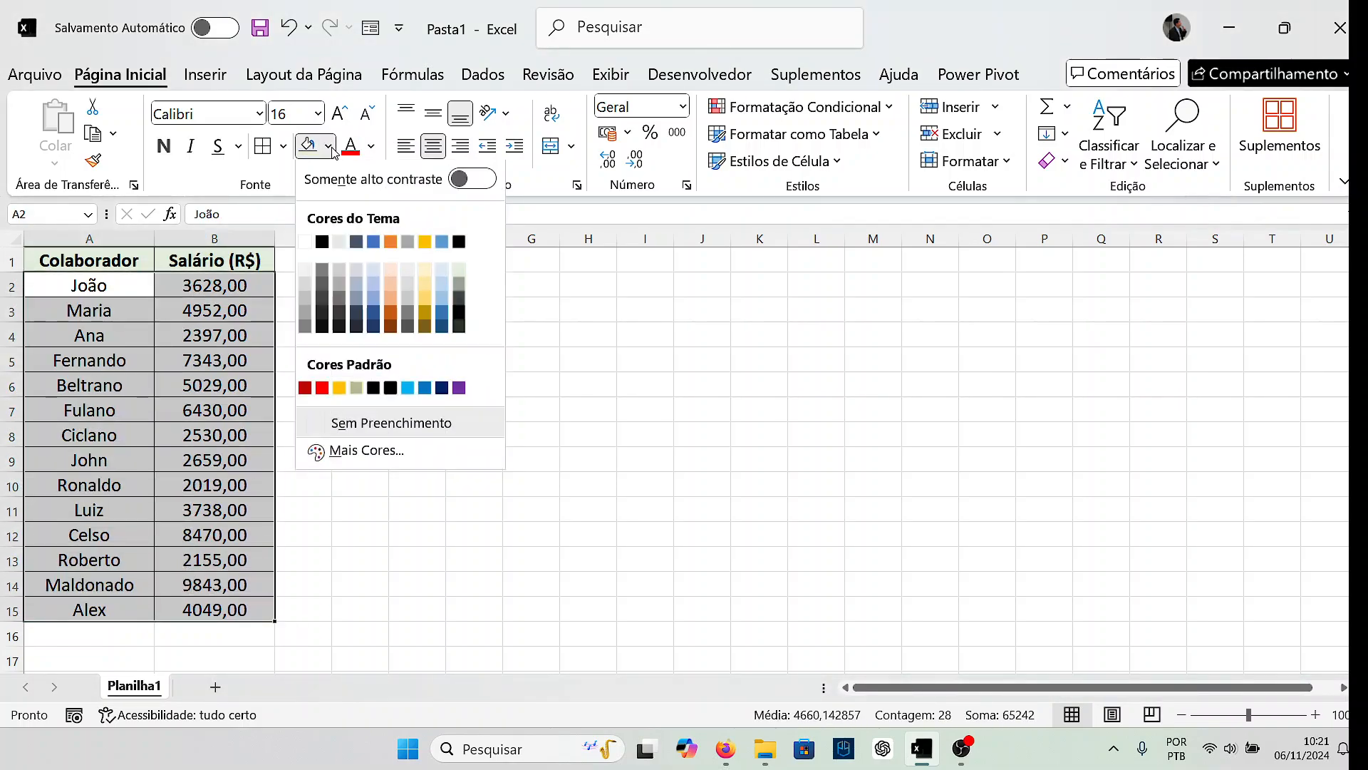
{"action": "left_click", "coordinate": [410, 277]}
{"action": "left_click", "coordinate": [544, 309]}
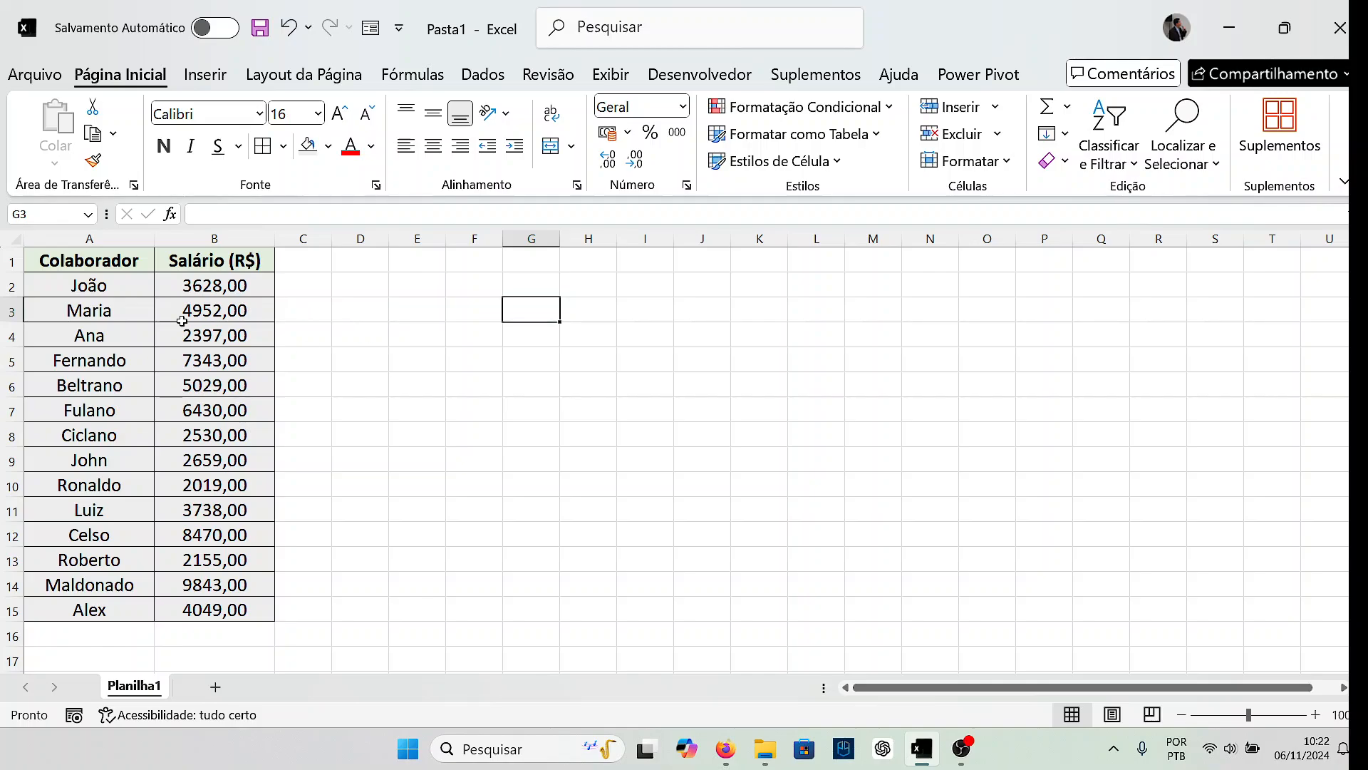
- Sort the data rows in A2:B15 alphabetically from A to Z
{"action": "left_click_drag", "start_coordinate": [110, 285], "coordinate": [232, 610]}
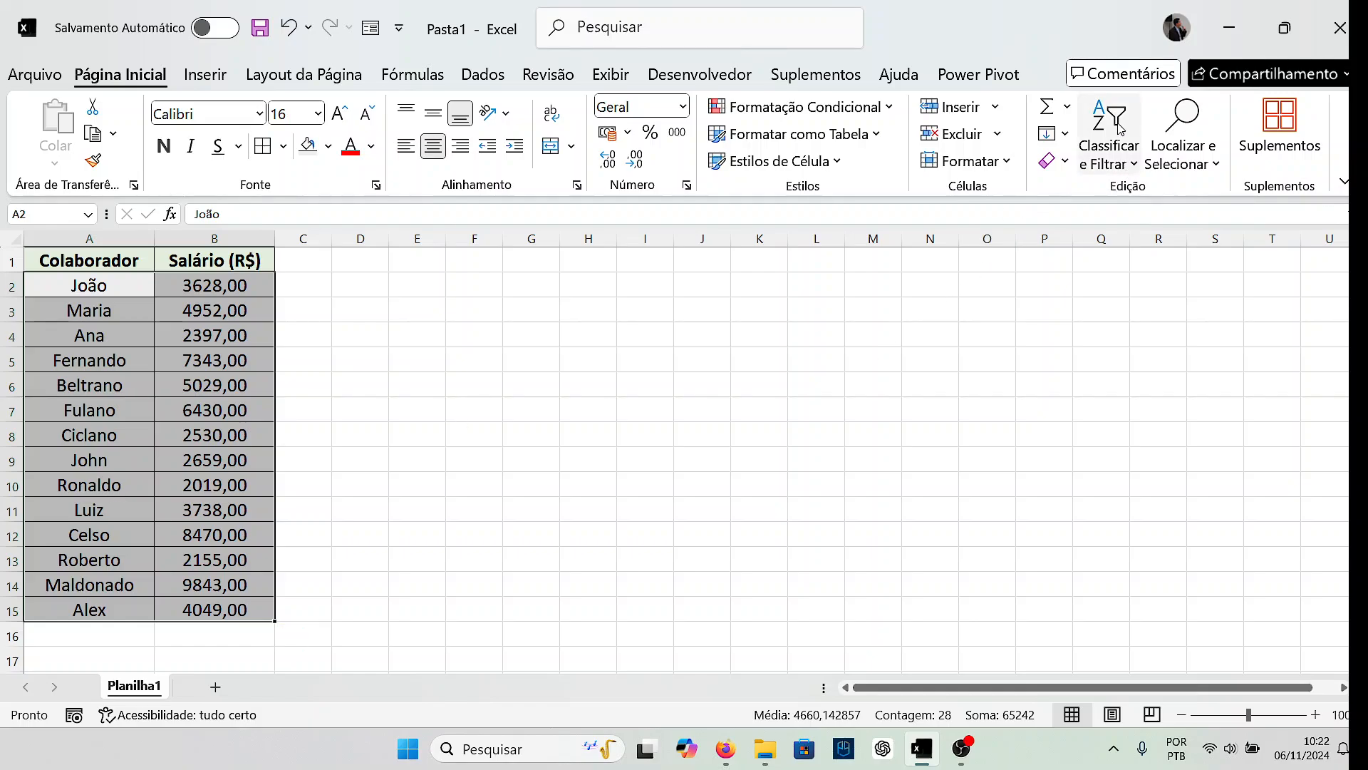
{"action": "left_click", "coordinate": [1134, 165]}
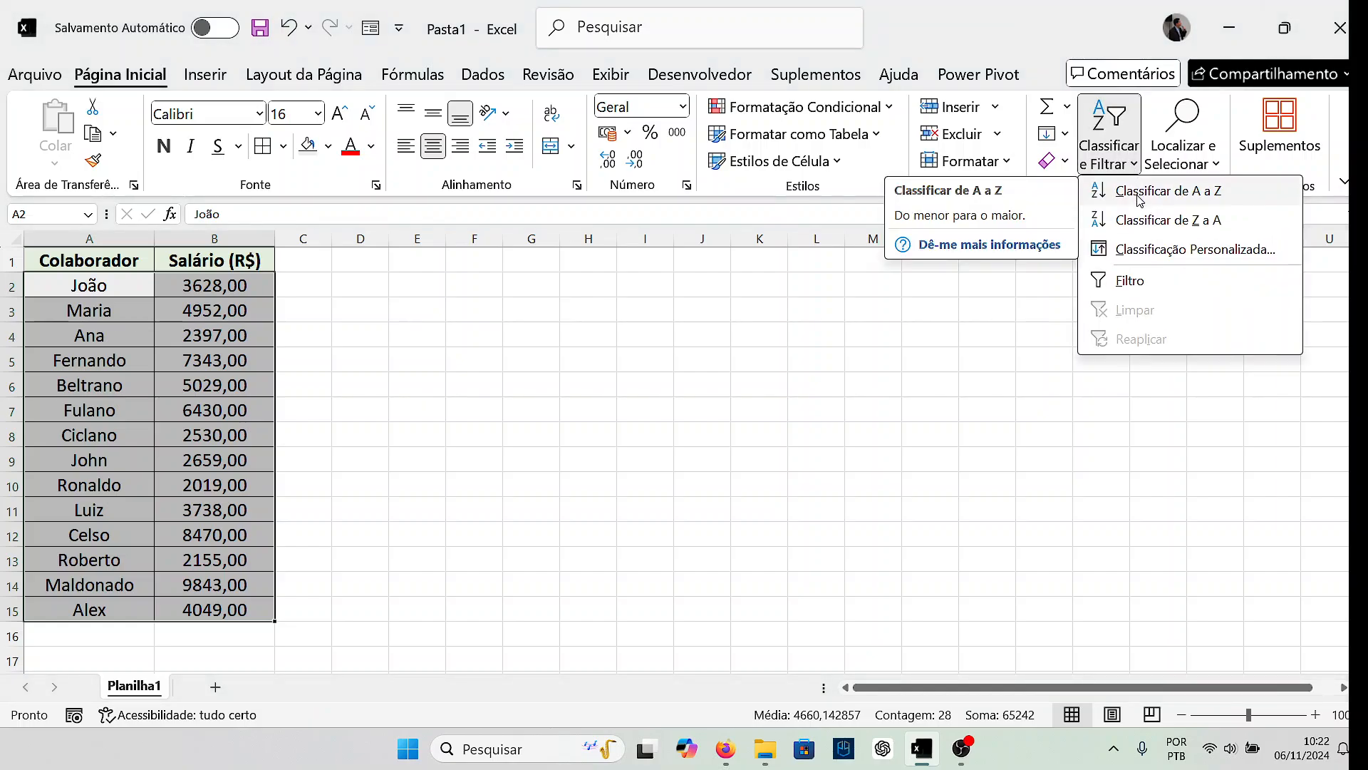
{"action": "left_click", "coordinate": [1140, 193]}
{"action": "left_click", "coordinate": [591, 334]}
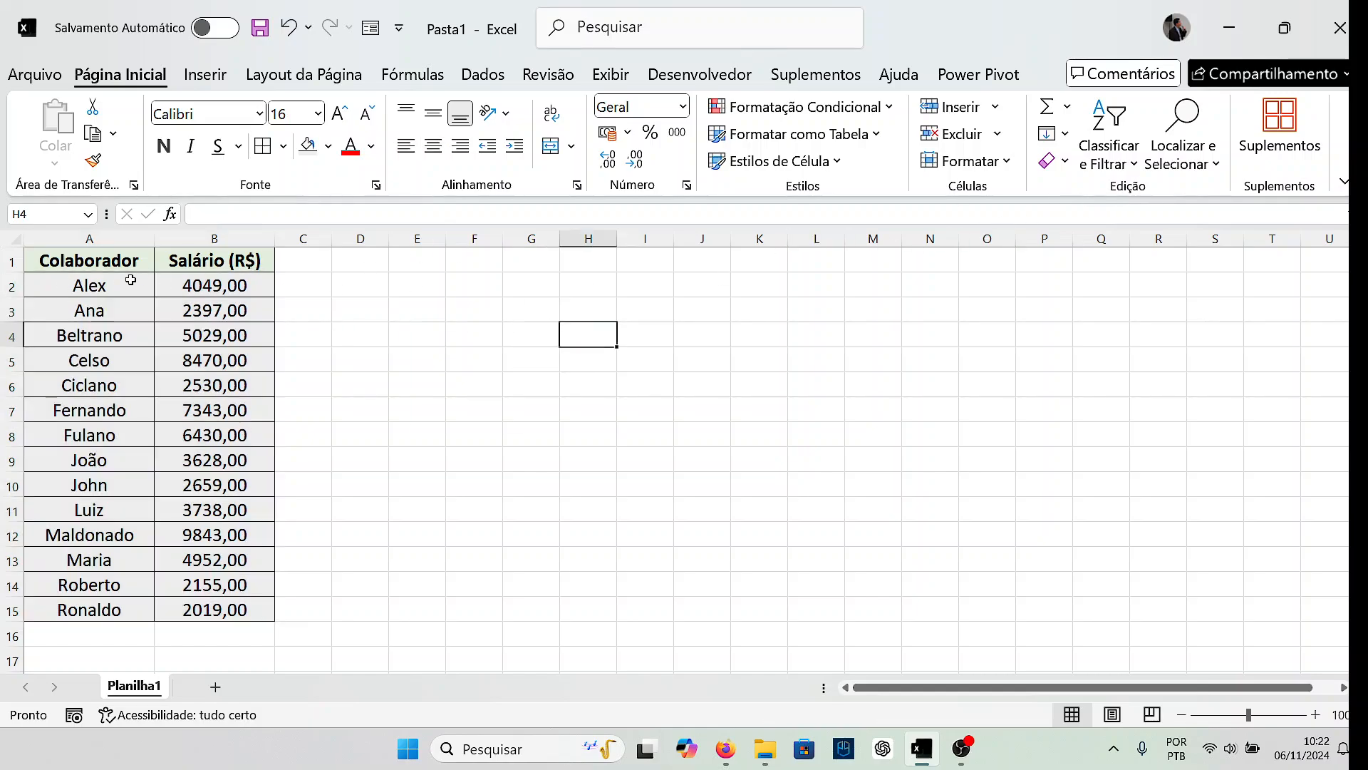
- Sort the data rows in A2:B15 in reverse order, from Z to A
{"action": "left_click_drag", "start_coordinate": [128, 282], "coordinate": [214, 611]}
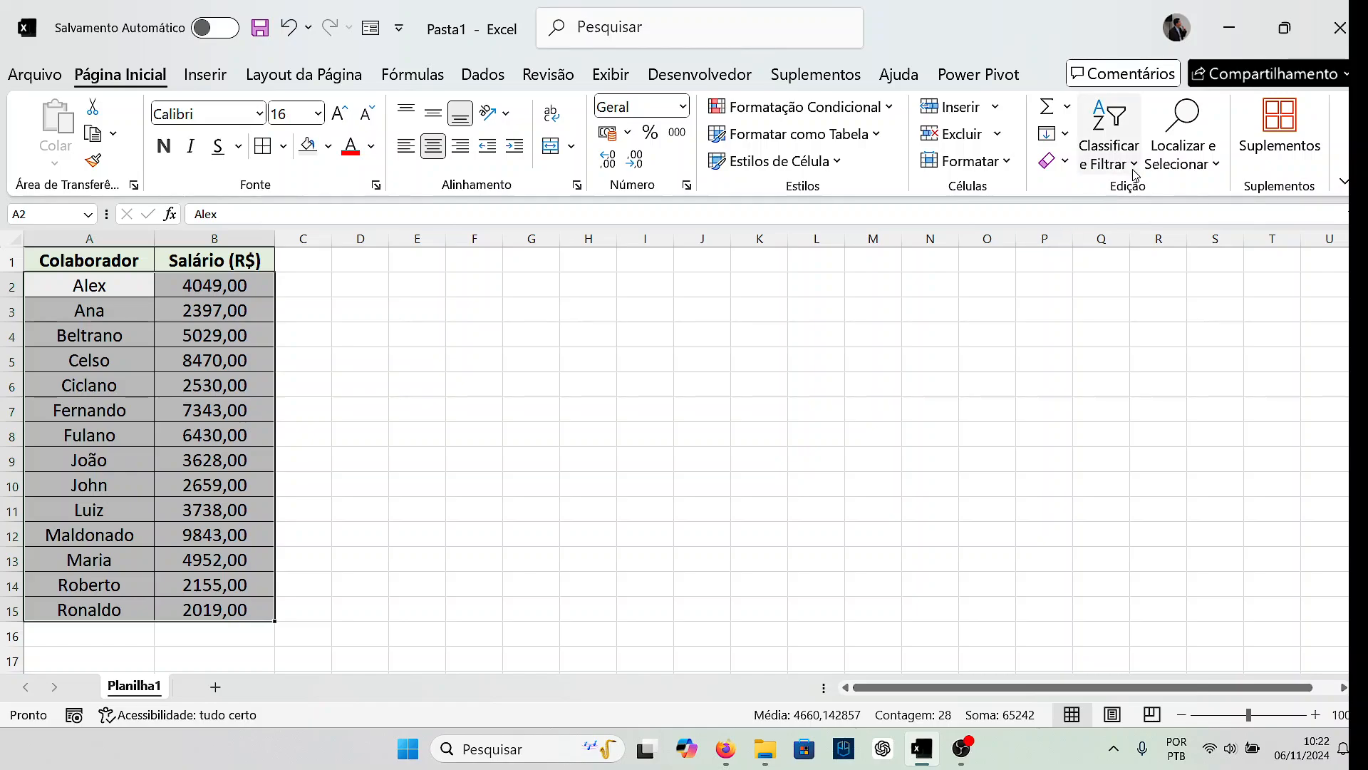
{"action": "left_click", "coordinate": [1110, 139]}
{"action": "left_click", "coordinate": [1130, 215]}
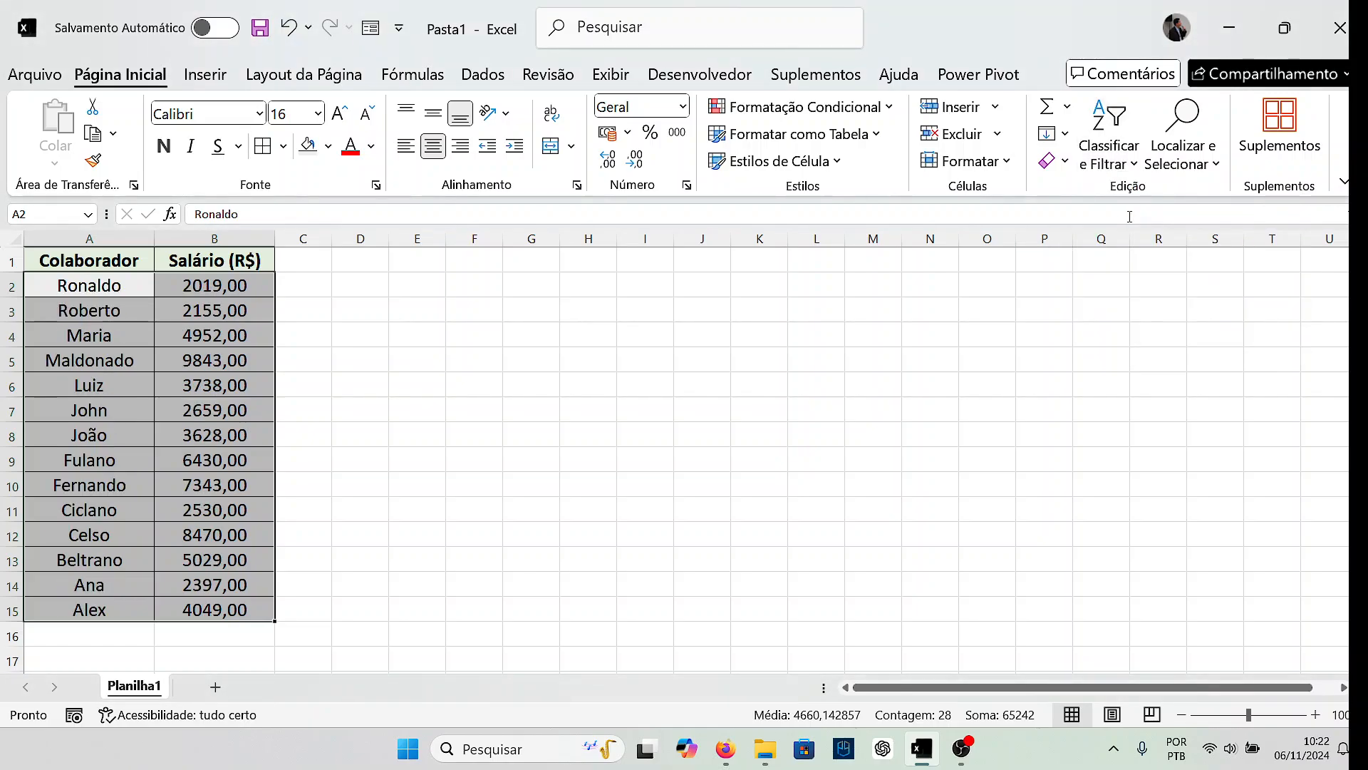
- Undo both the Z to A and the A to Z sorts of the table
{"action": "left_click", "coordinate": [1048, 261]}
{"action": "key", "text": "ctrl+z"}
{"action": "key", "text": "ctrl+z"}
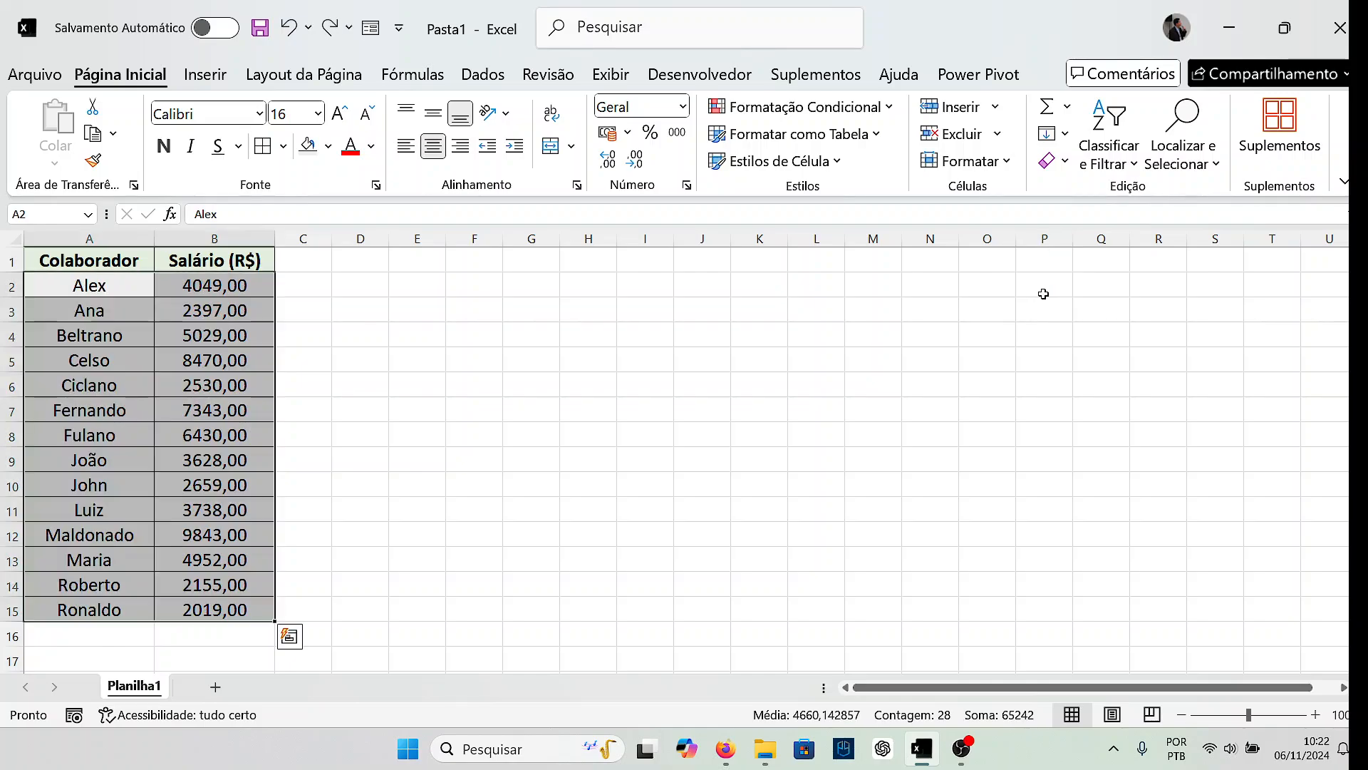
{"action": "left_click", "coordinate": [684, 308]}
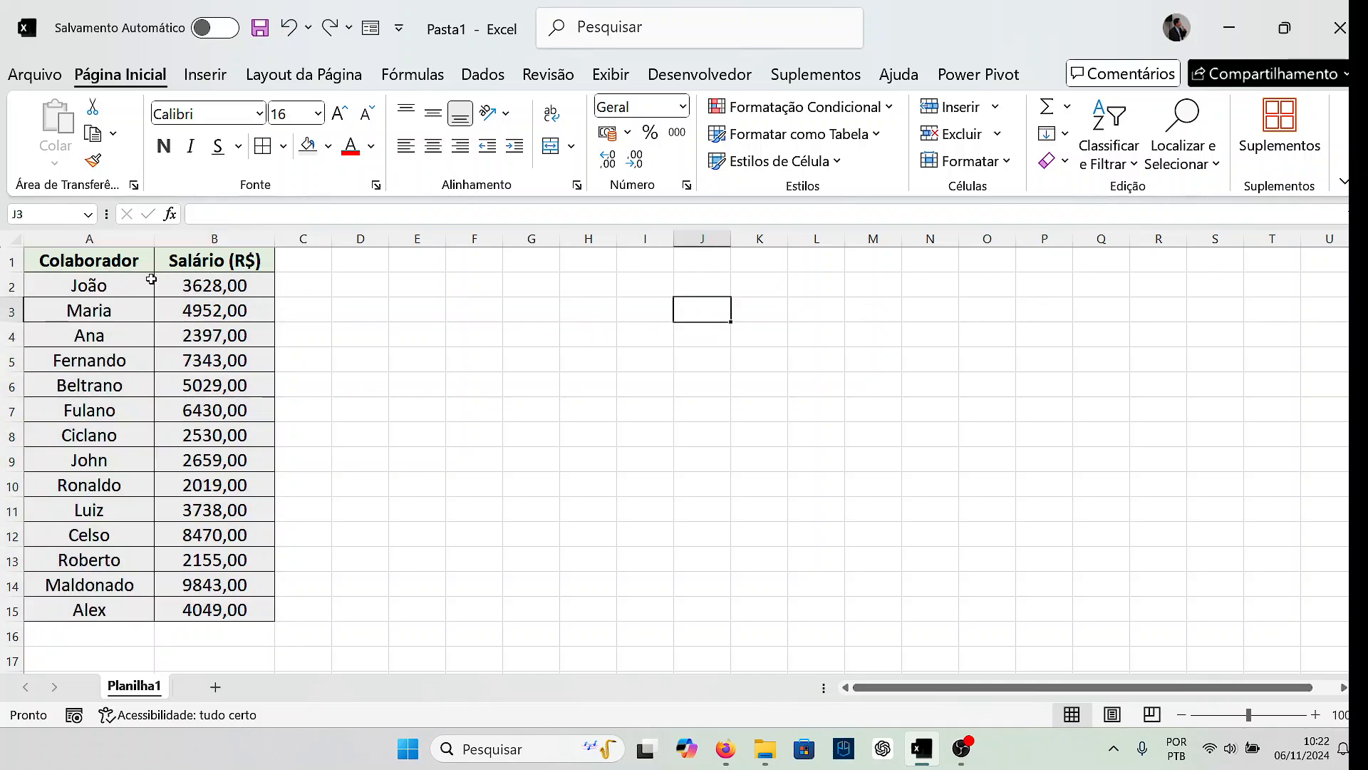
- Sort only the Colaborador cells A2:A15 from A to Z, continuing with the current selection, and undo that sort
{"action": "left_click_drag", "start_coordinate": [136, 285], "coordinate": [120, 614]}
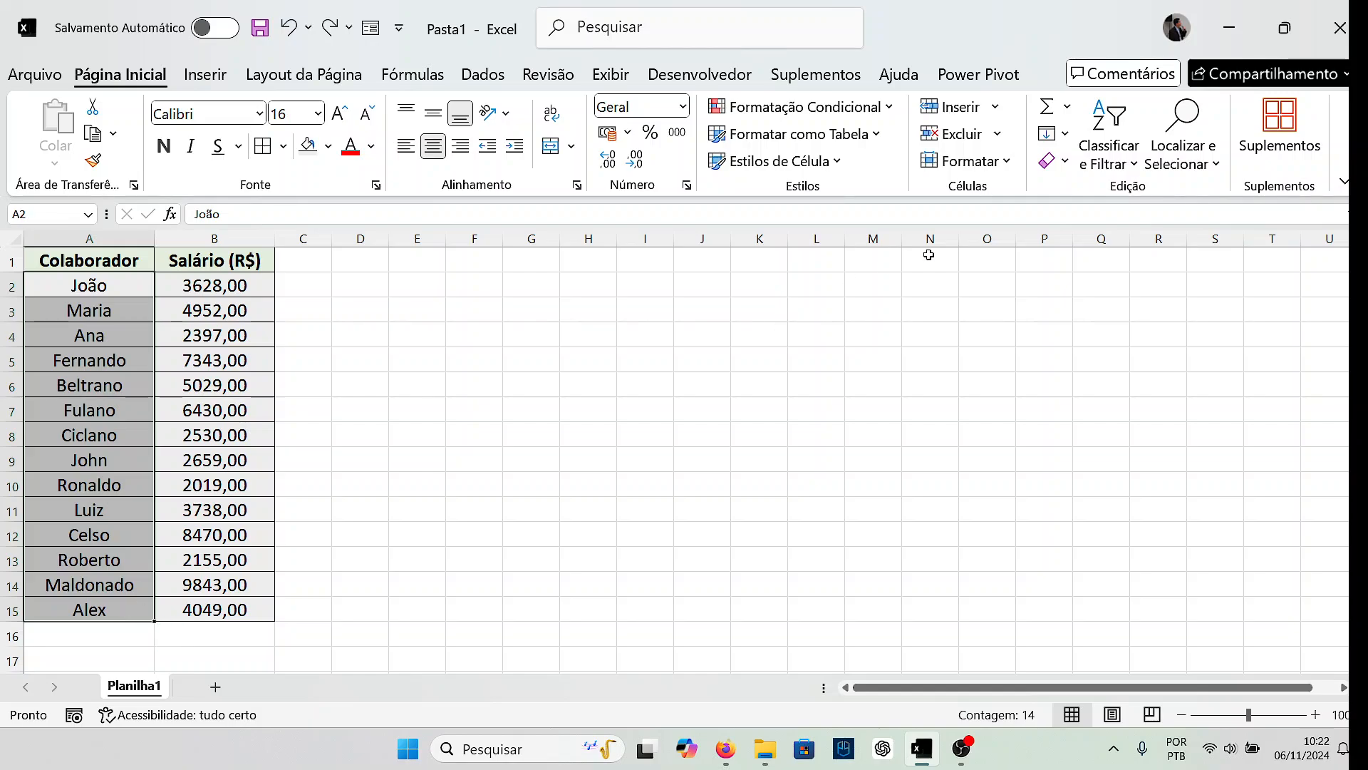
{"action": "left_click", "coordinate": [1133, 166]}
{"action": "left_click", "coordinate": [1154, 189]}
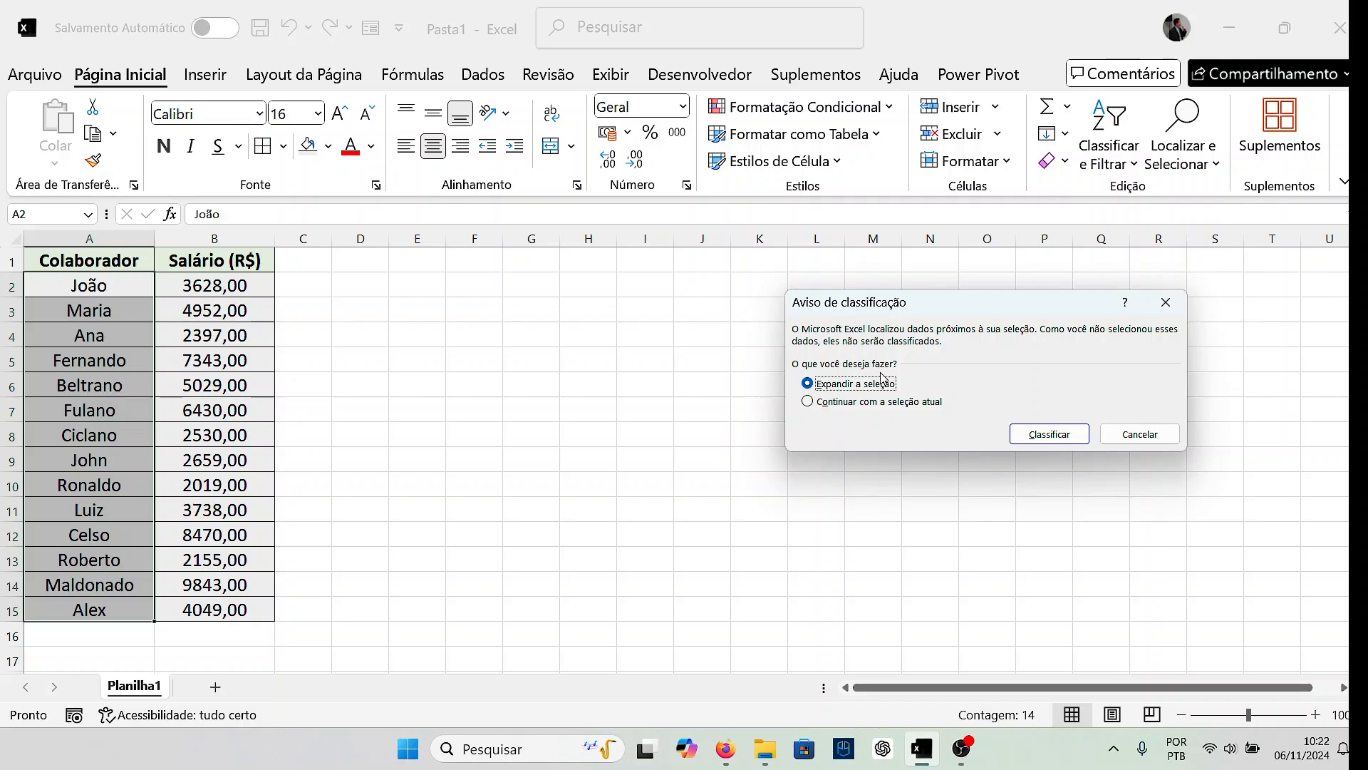
{"action": "left_click", "coordinate": [884, 401]}
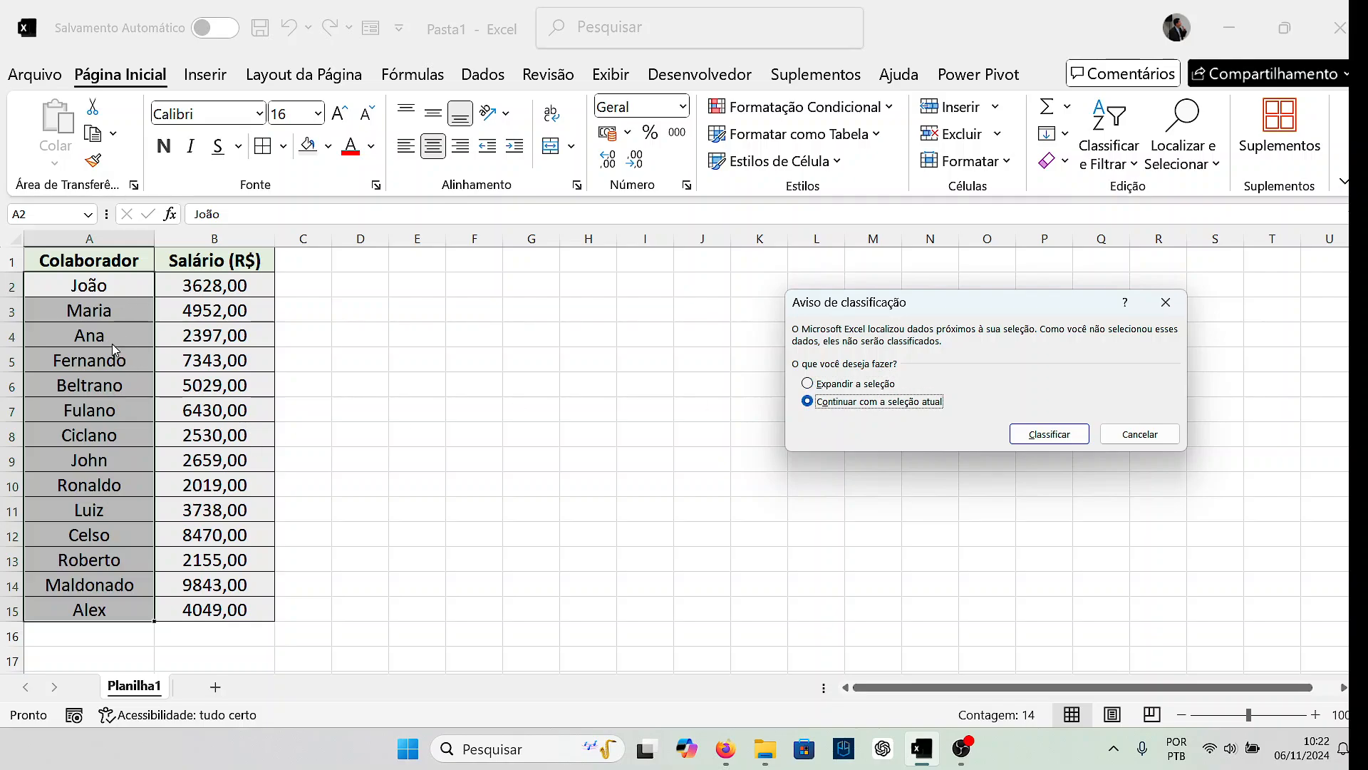
{"action": "left_click", "coordinate": [1012, 434]}
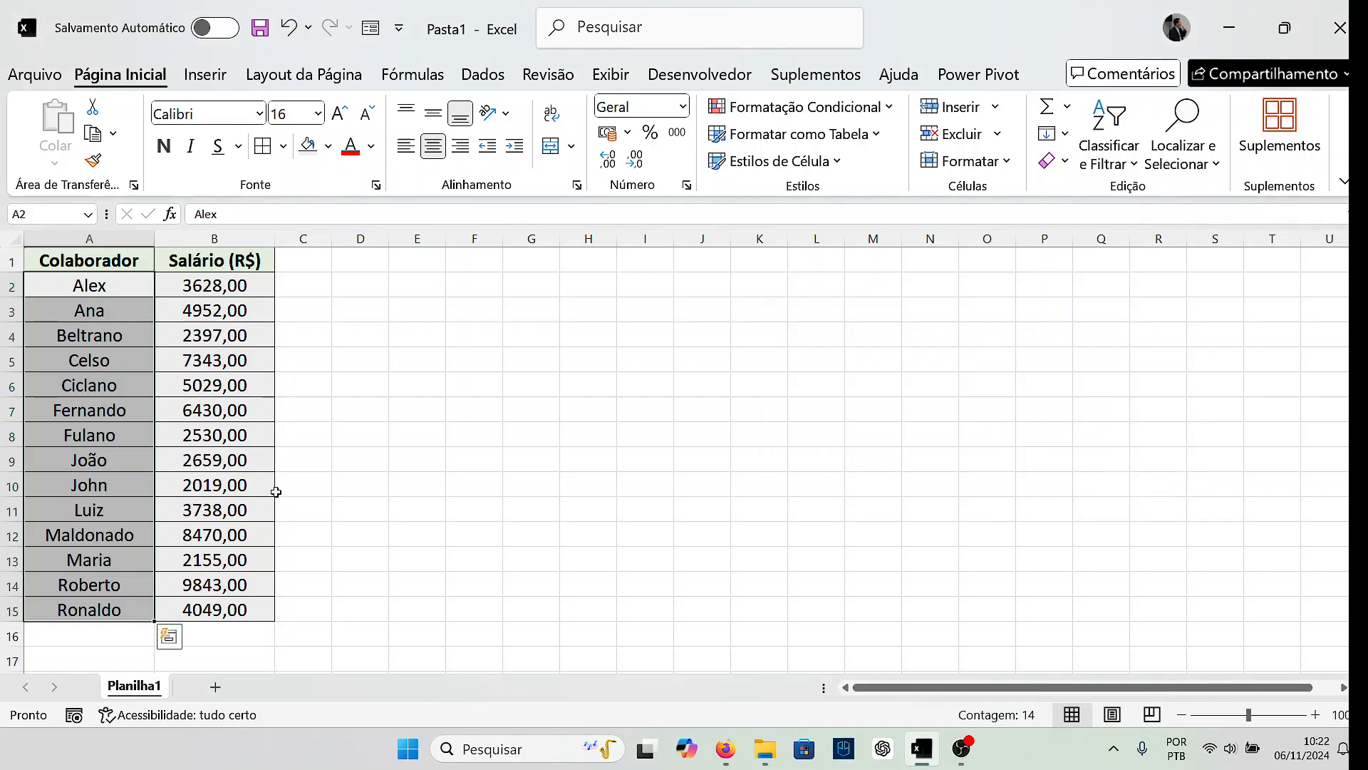
{"action": "key", "text": "ctrl+z"}
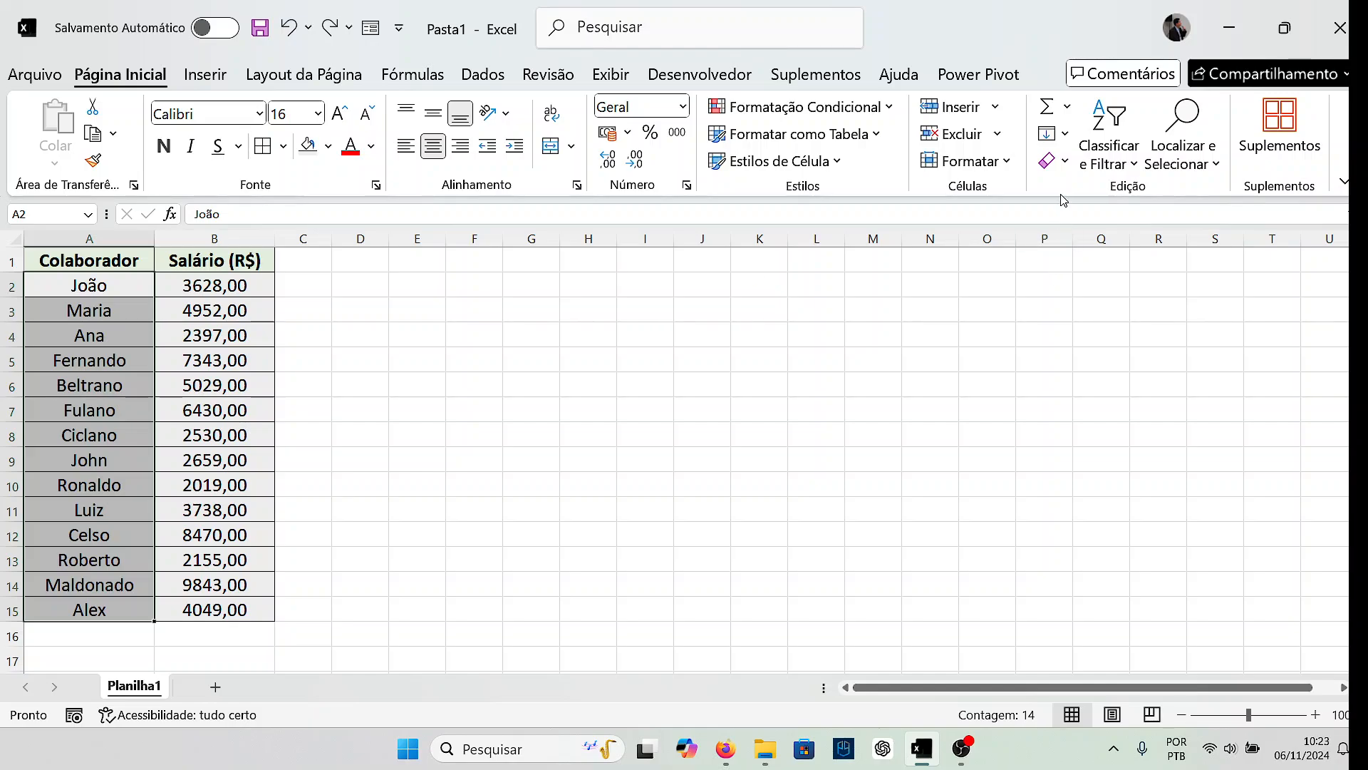
- Sort A2:A15 from A to Z with the selection expanded to the adjacent salaries, and undo that sort
{"action": "left_click", "coordinate": [1066, 134]}
{"action": "left_click", "coordinate": [1067, 136]}
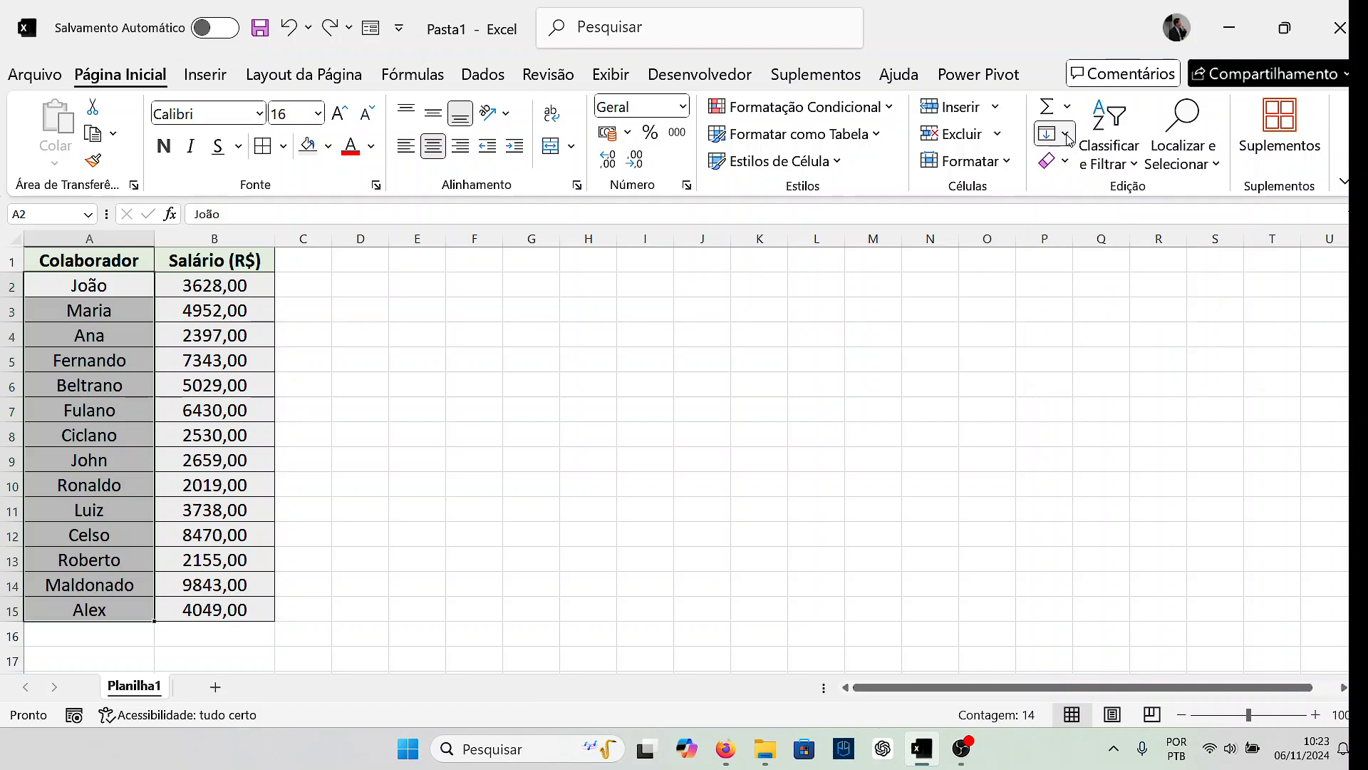
{"action": "left_click", "coordinate": [1109, 147]}
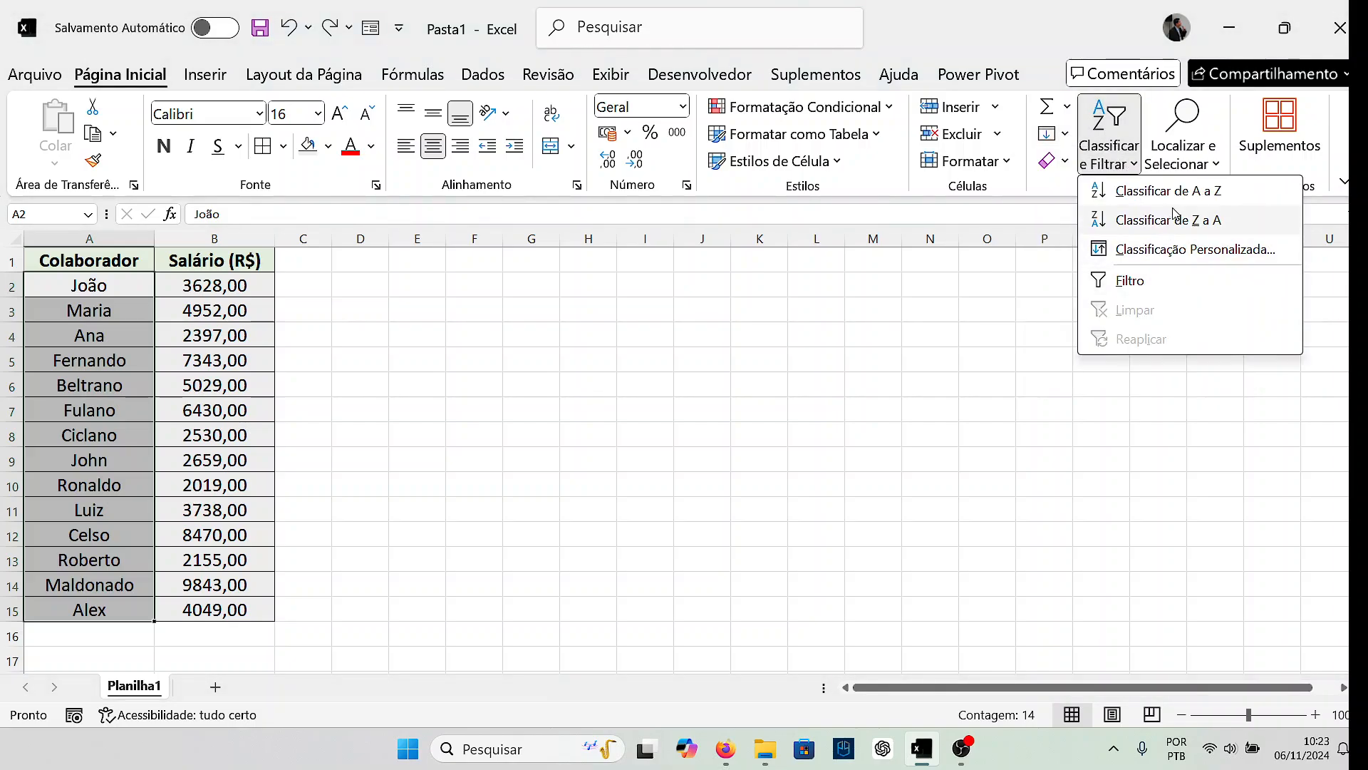
{"action": "left_click", "coordinate": [1174, 218]}
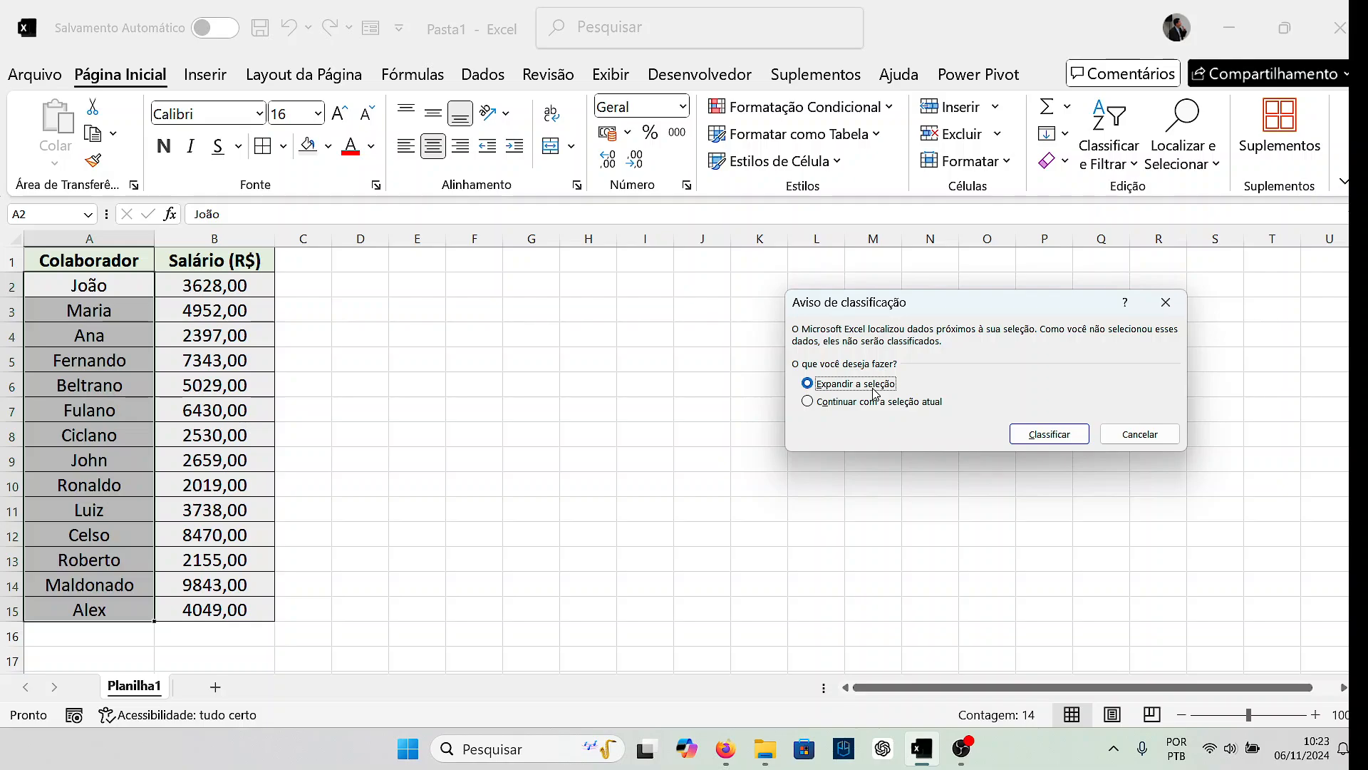
{"action": "left_click", "coordinate": [1039, 441]}
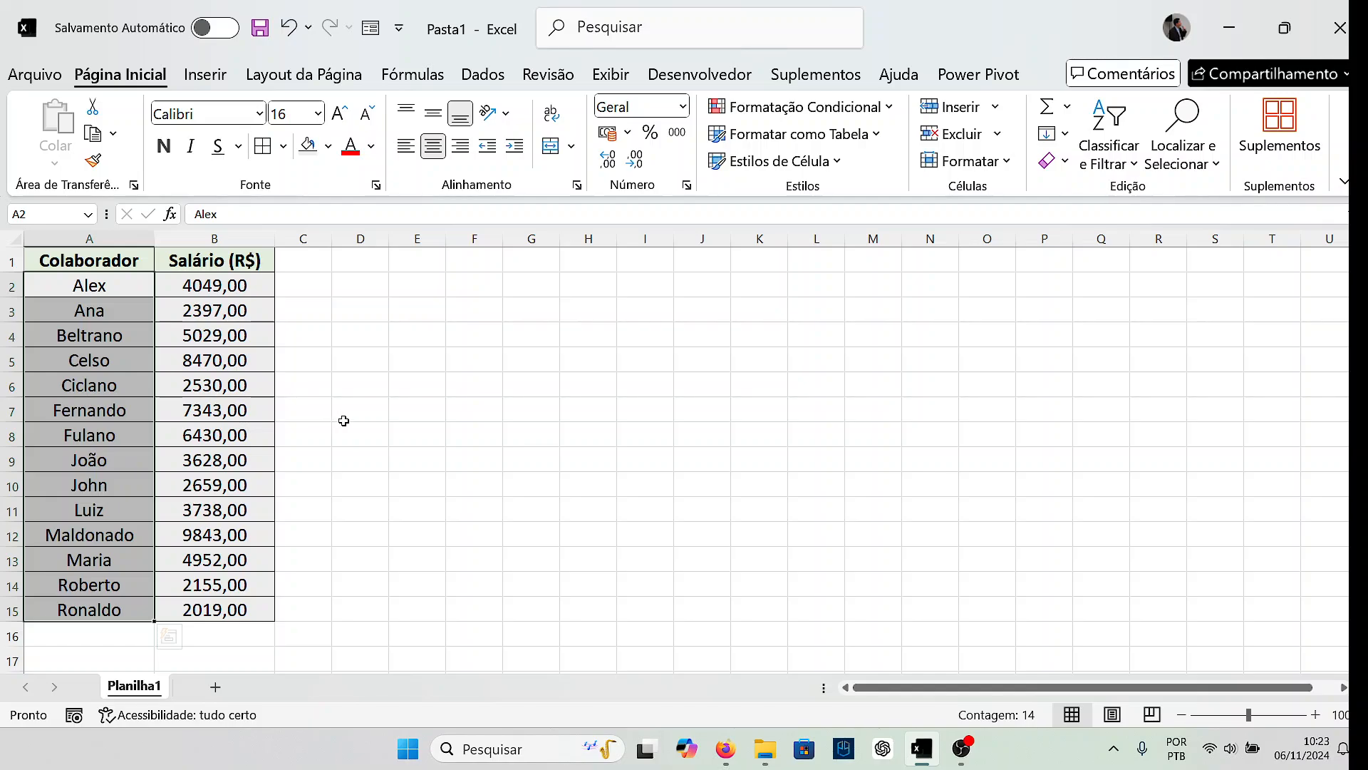
{"action": "key", "text": "ctrl+z"}
{"action": "left_click", "coordinate": [807, 368]}
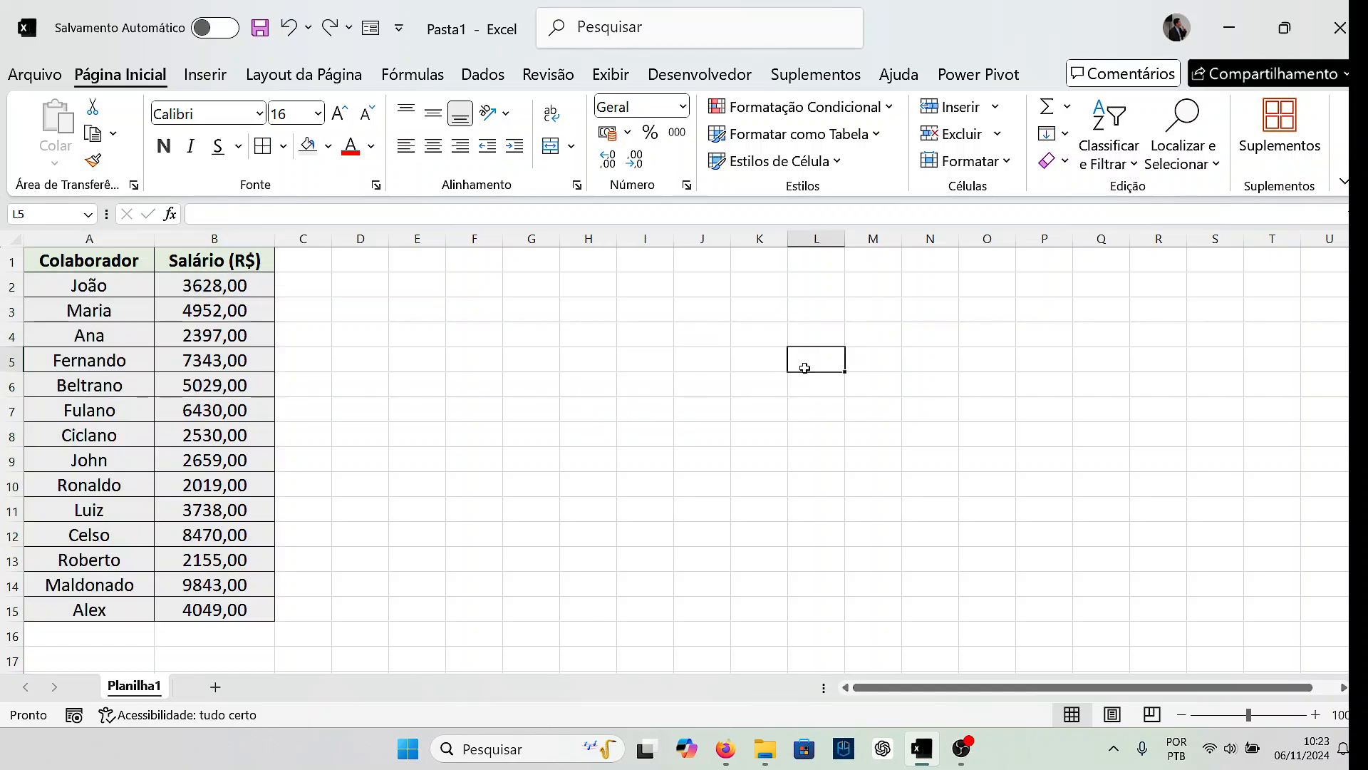
{"action": "left_click_drag", "start_coordinate": [137, 285], "coordinate": [265, 612]}
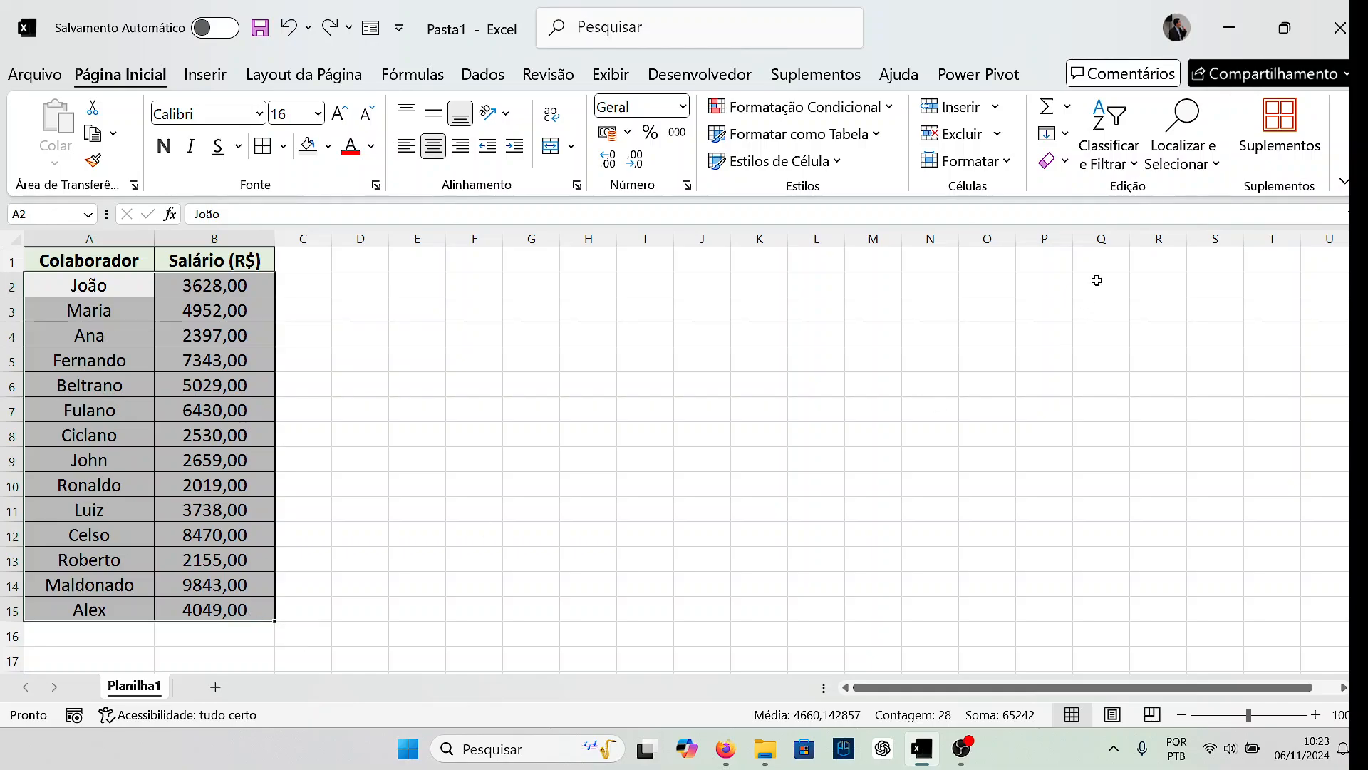
{"action": "left_click", "coordinate": [1123, 163]}
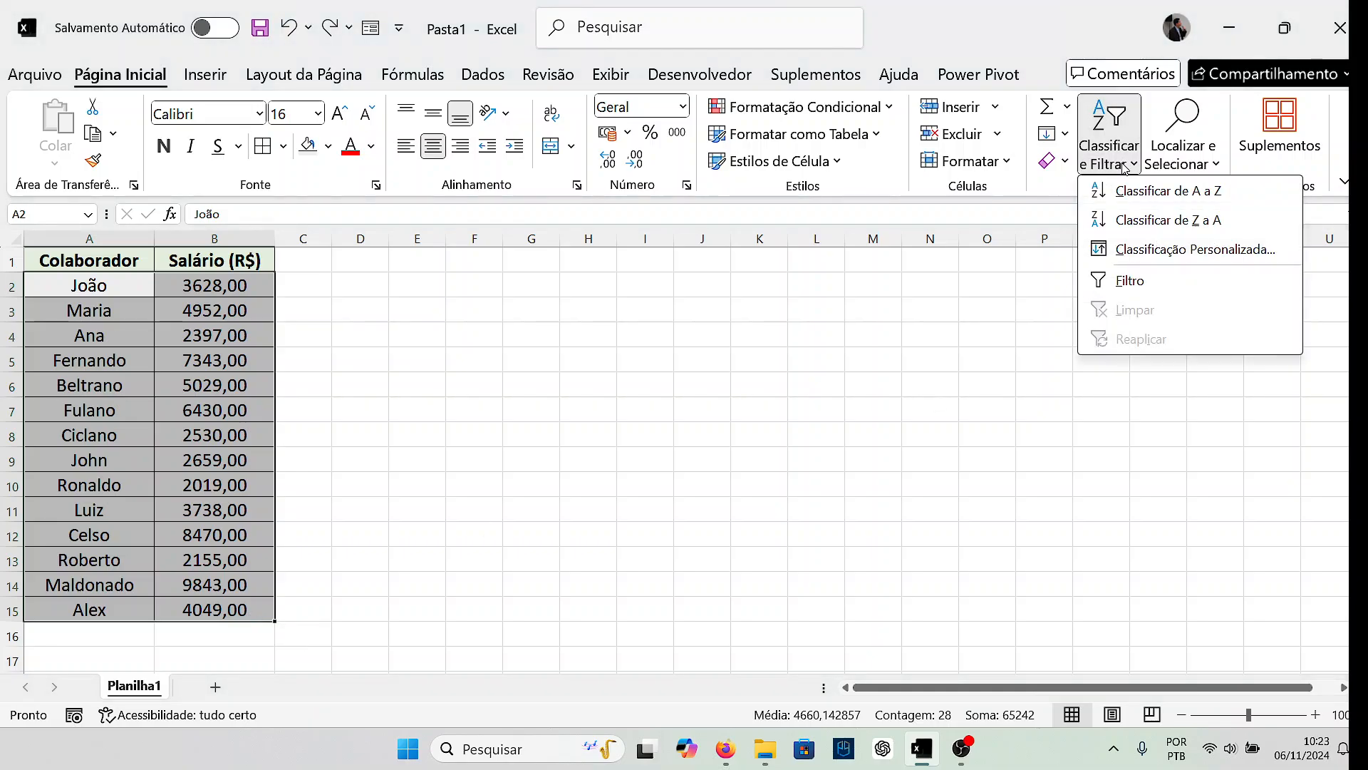
{"action": "left_click", "coordinate": [932, 387]}
{"action": "left_click", "coordinate": [895, 391]}
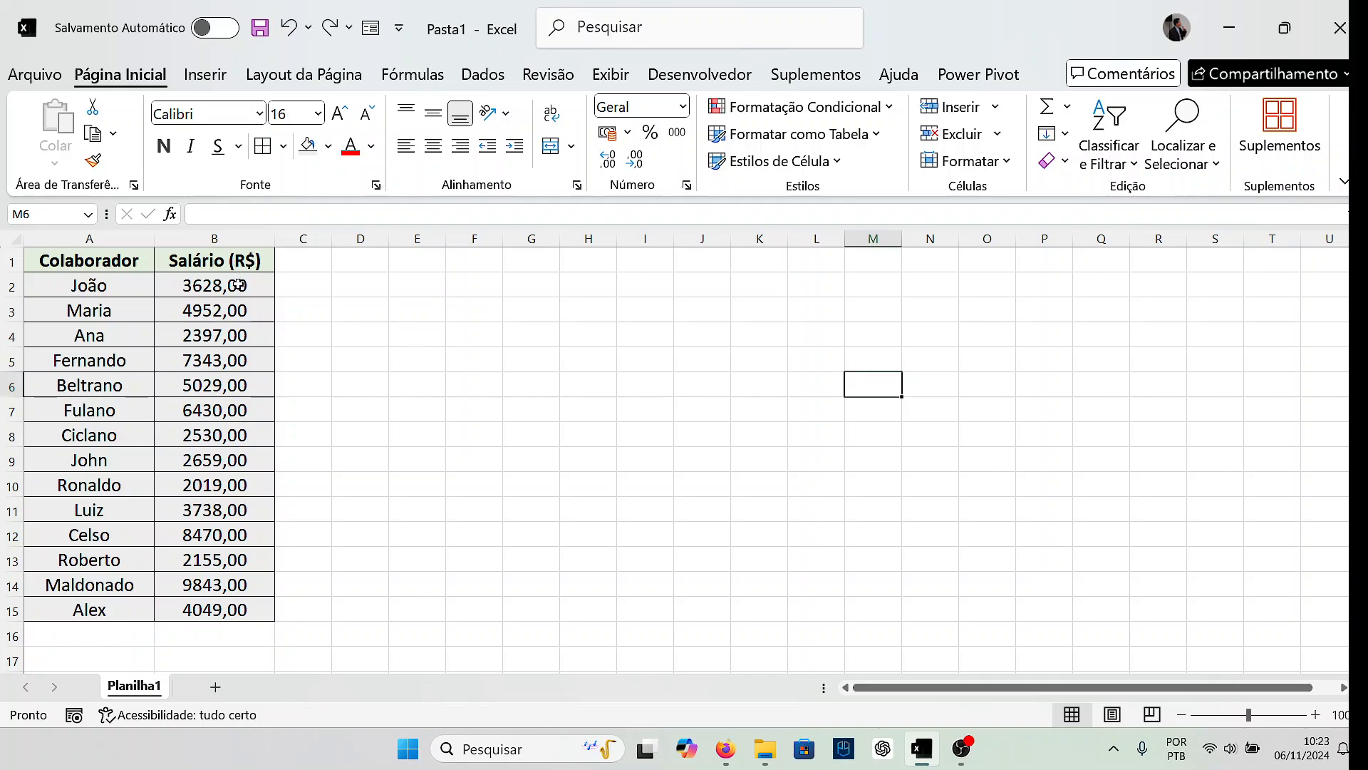
- Sort the salaries in B2:B15 from smallest to largest with the selection expanded, and undo that sort
{"action": "left_click_drag", "start_coordinate": [237, 285], "coordinate": [228, 611]}
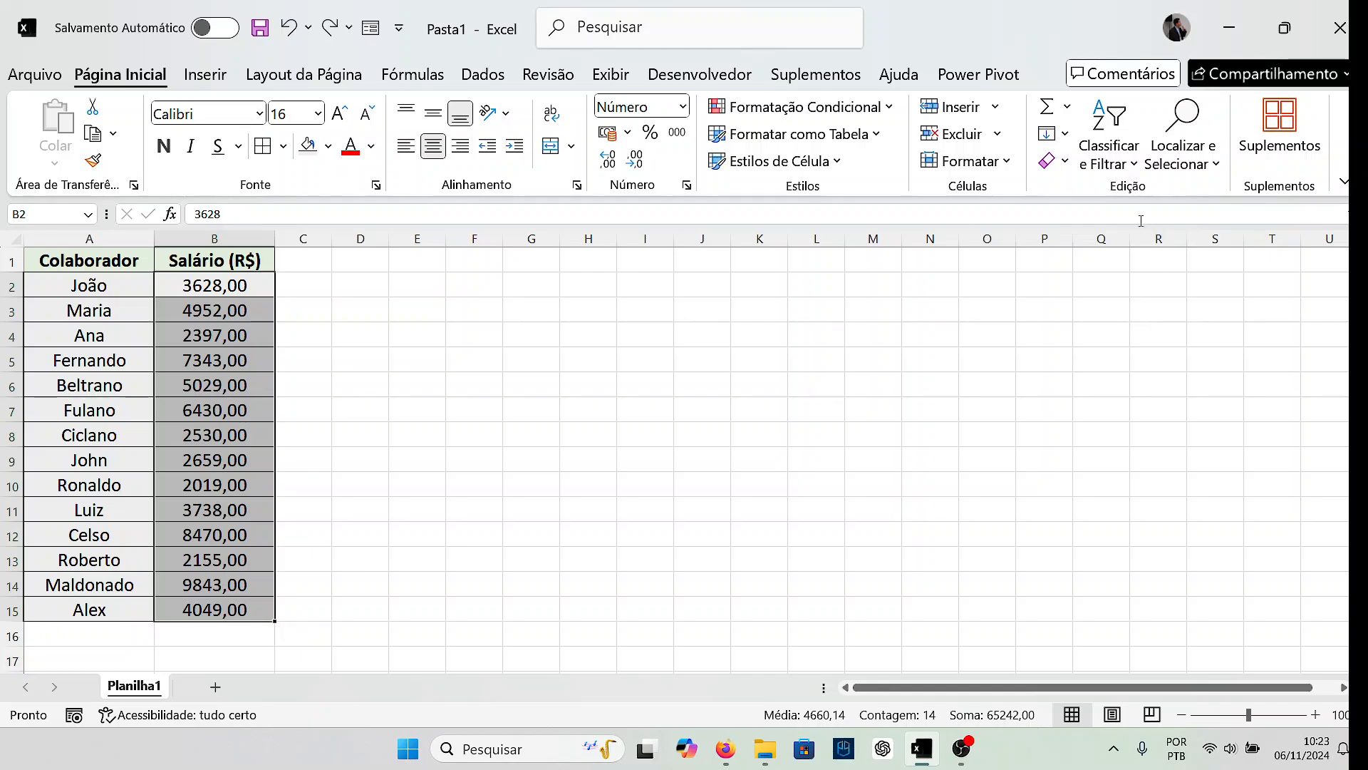
{"action": "left_click", "coordinate": [1133, 168]}
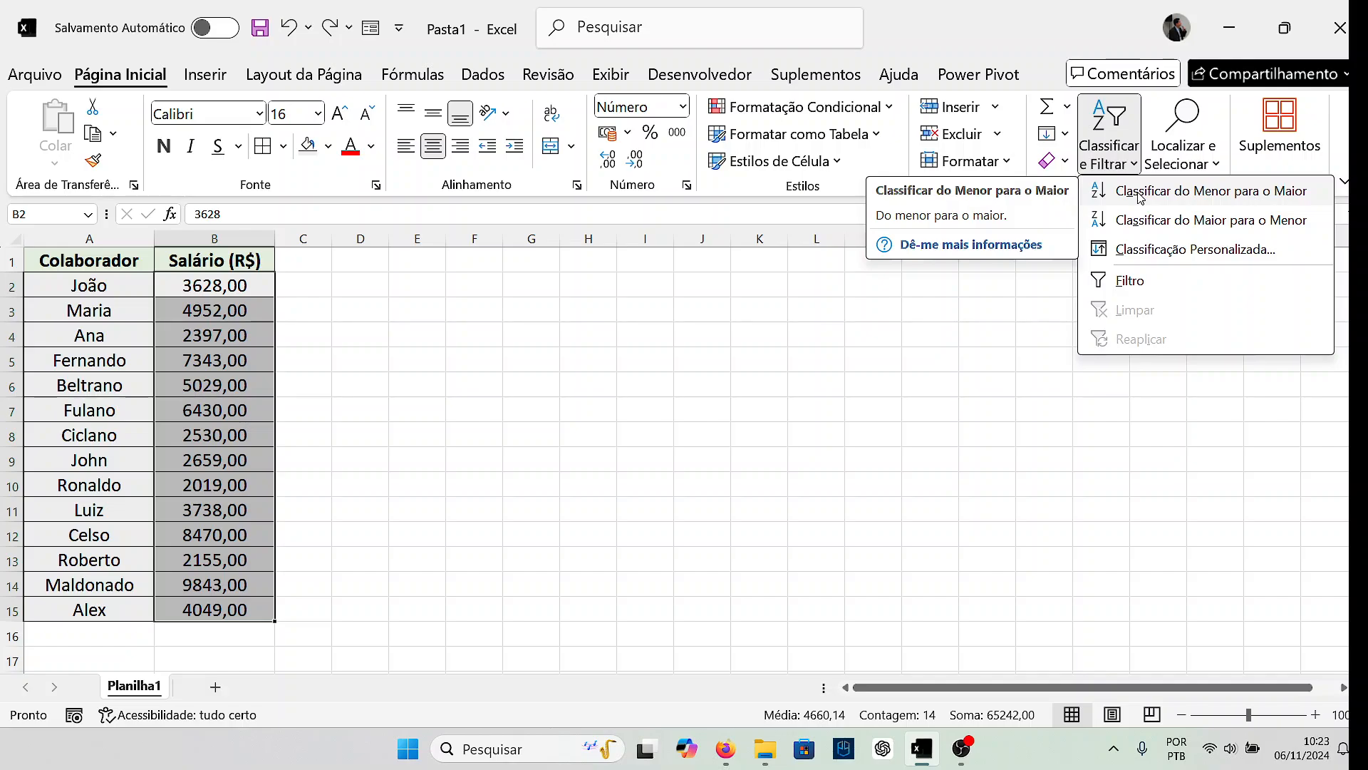
{"action": "left_click", "coordinate": [1140, 193]}
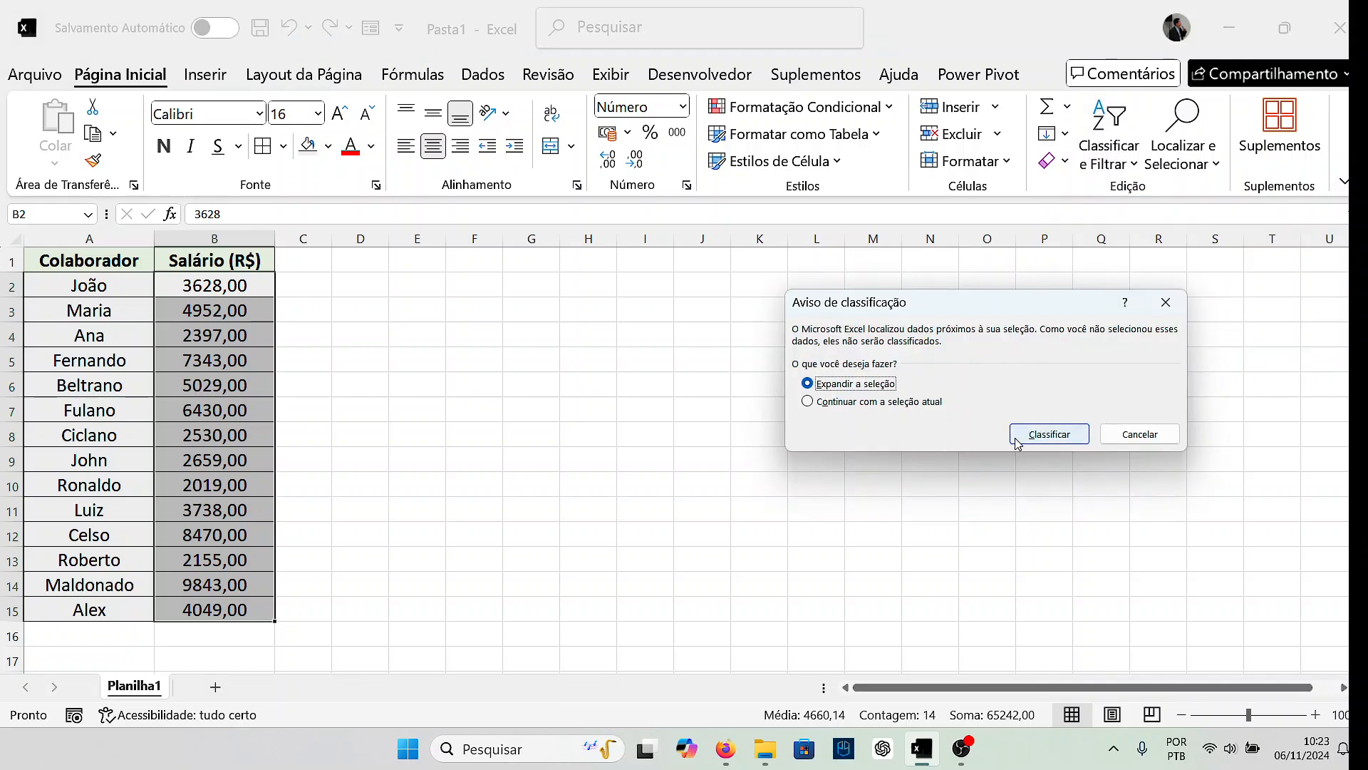
{"action": "left_click", "coordinate": [1024, 442]}
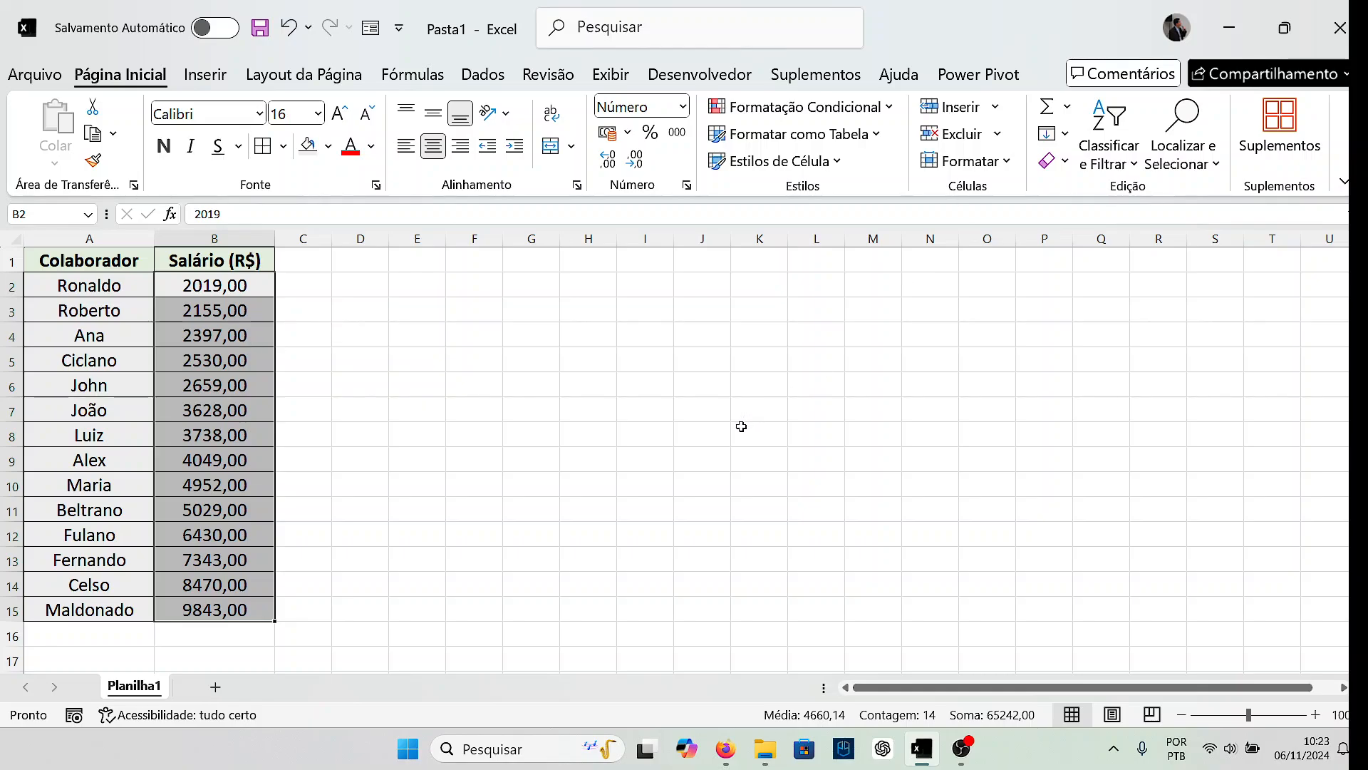
{"action": "key", "text": "ctrl+z"}
{"action": "left_click", "coordinate": [476, 388]}
- Sort the table data A2:B15 by Colaborador from A to Z
{"action": "left_click_drag", "start_coordinate": [103, 292], "coordinate": [211, 616]}
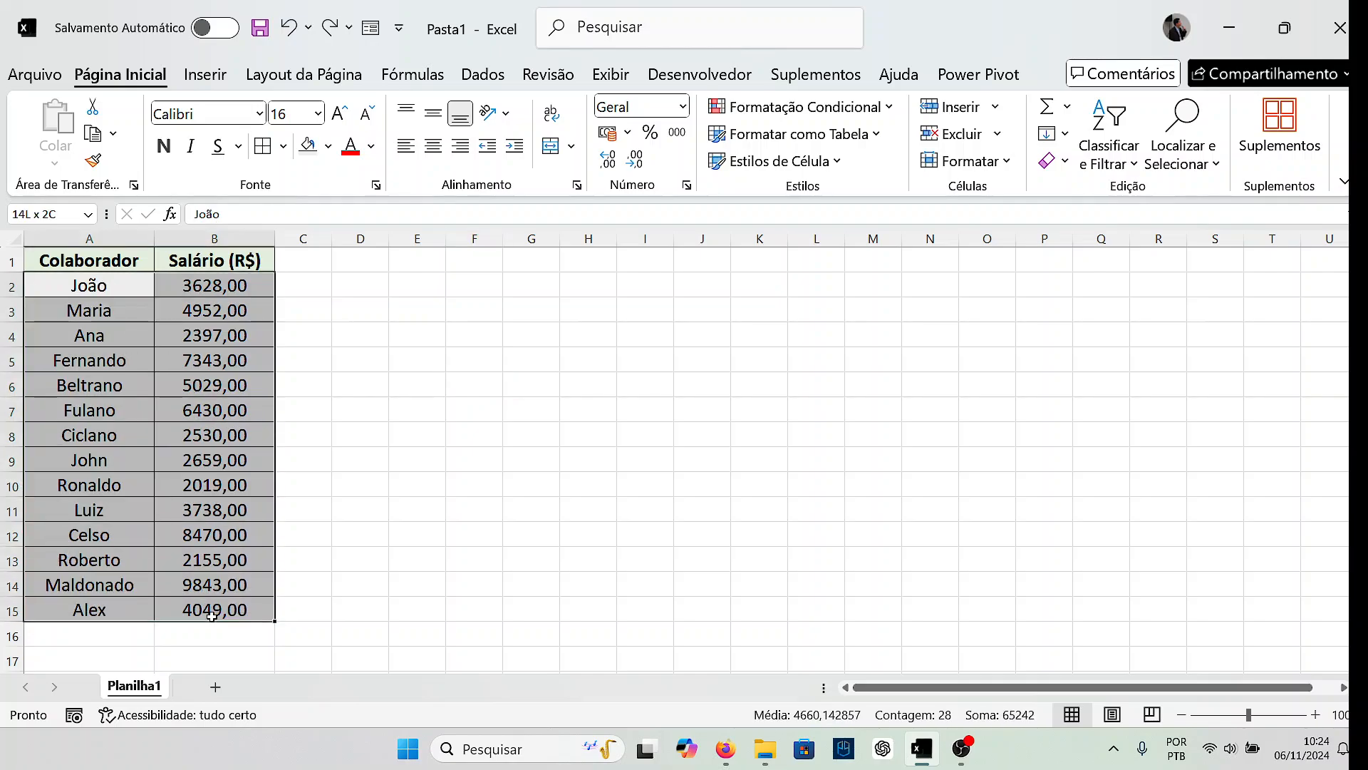
{"action": "left_click", "coordinate": [1108, 153]}
{"action": "left_click", "coordinate": [1133, 190]}
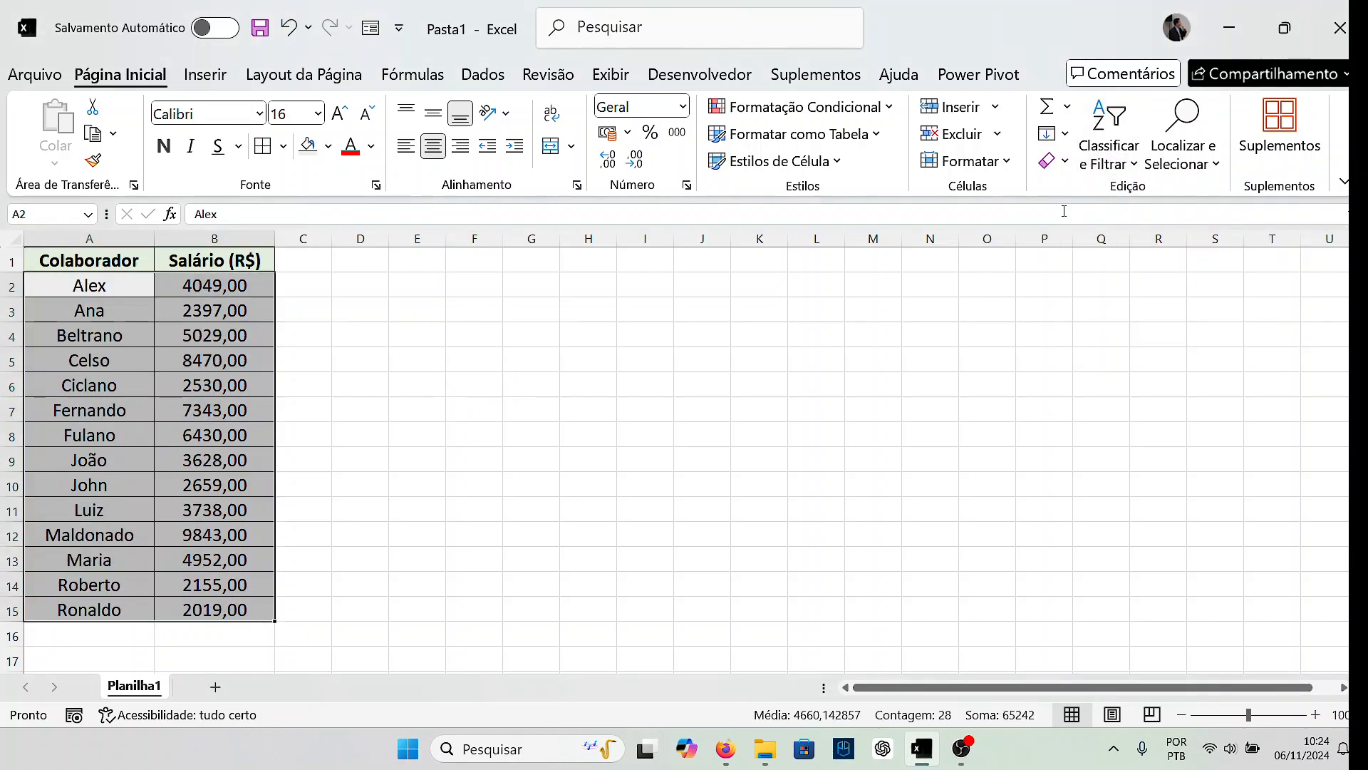
{"action": "left_click", "coordinate": [767, 404]}
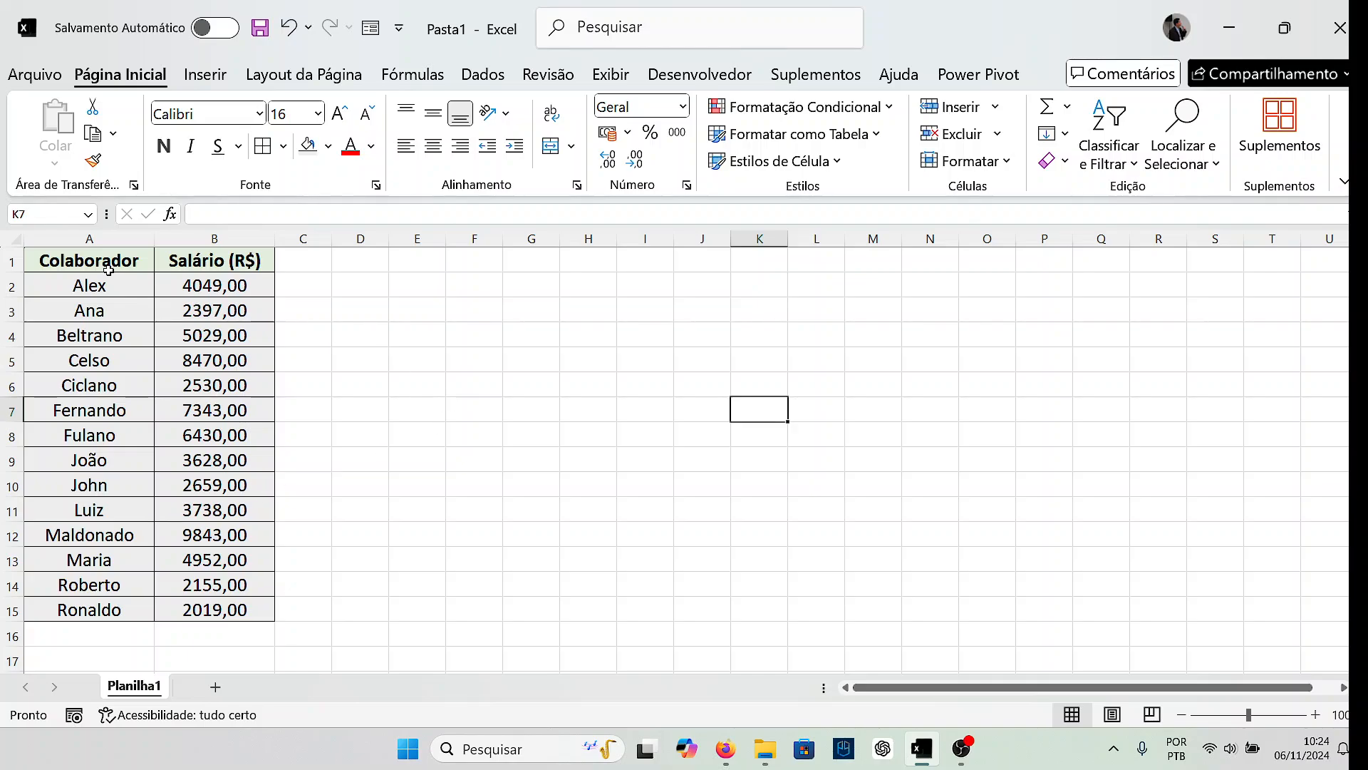
- Add filters to the Colaborador and Salário (R$) headers in A1:B1
{"action": "left_click_drag", "start_coordinate": [107, 261], "coordinate": [235, 261]}
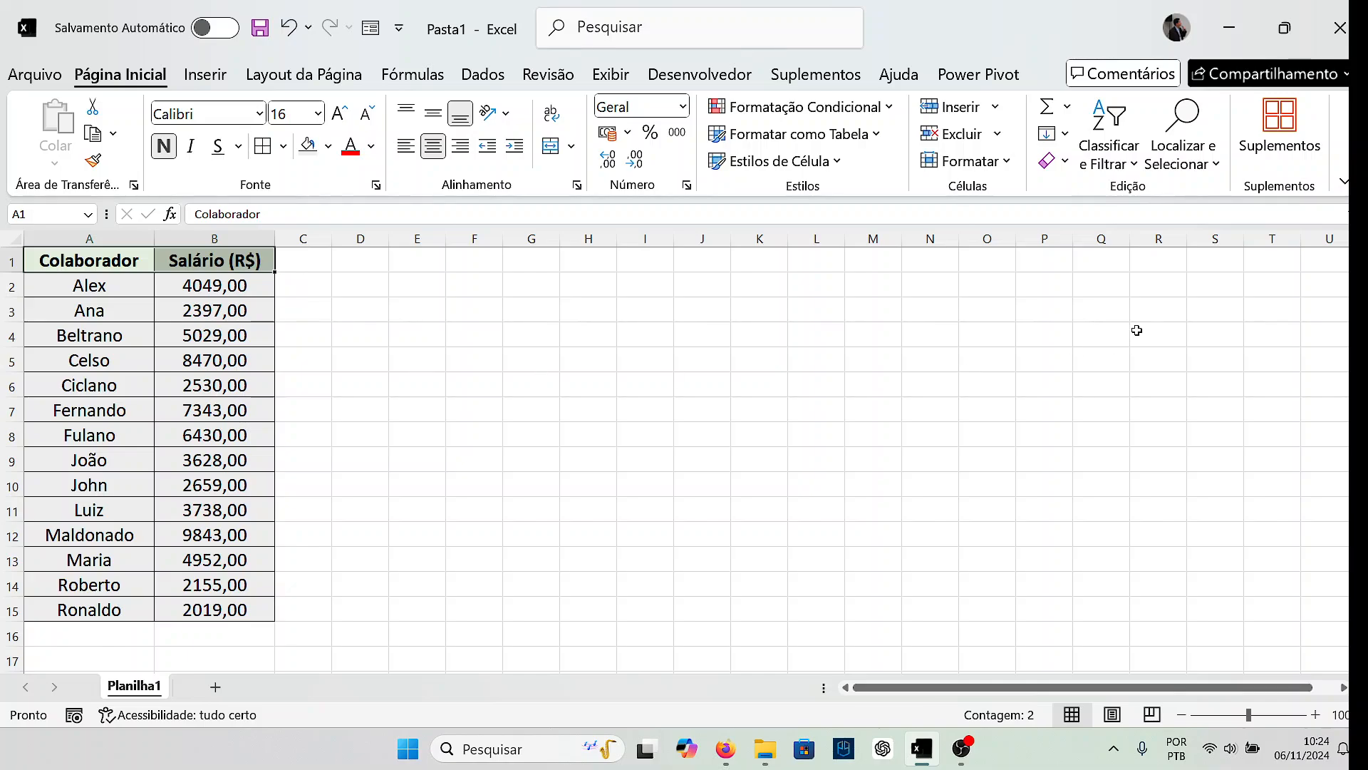
{"action": "left_click", "coordinate": [1129, 165]}
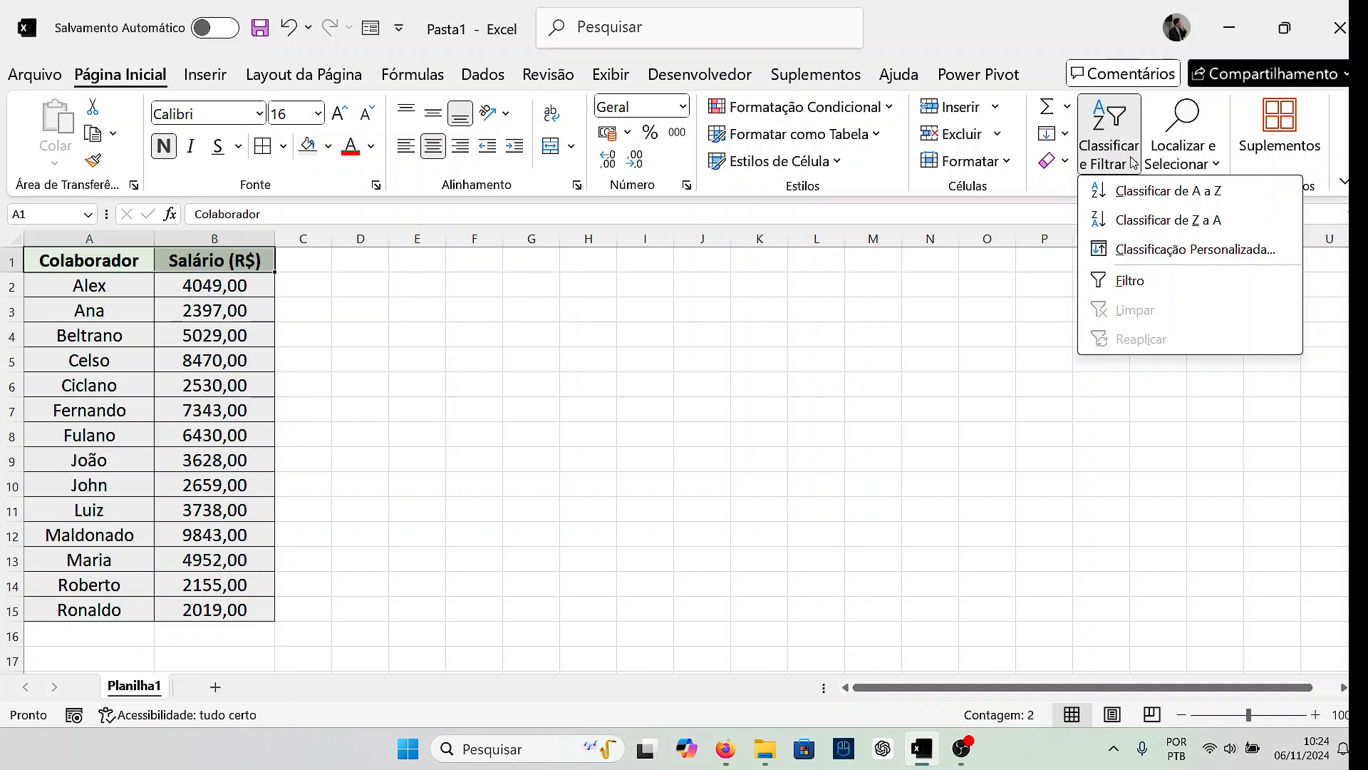
{"action": "left_click", "coordinate": [1141, 282]}
{"action": "left_click", "coordinate": [712, 387]}
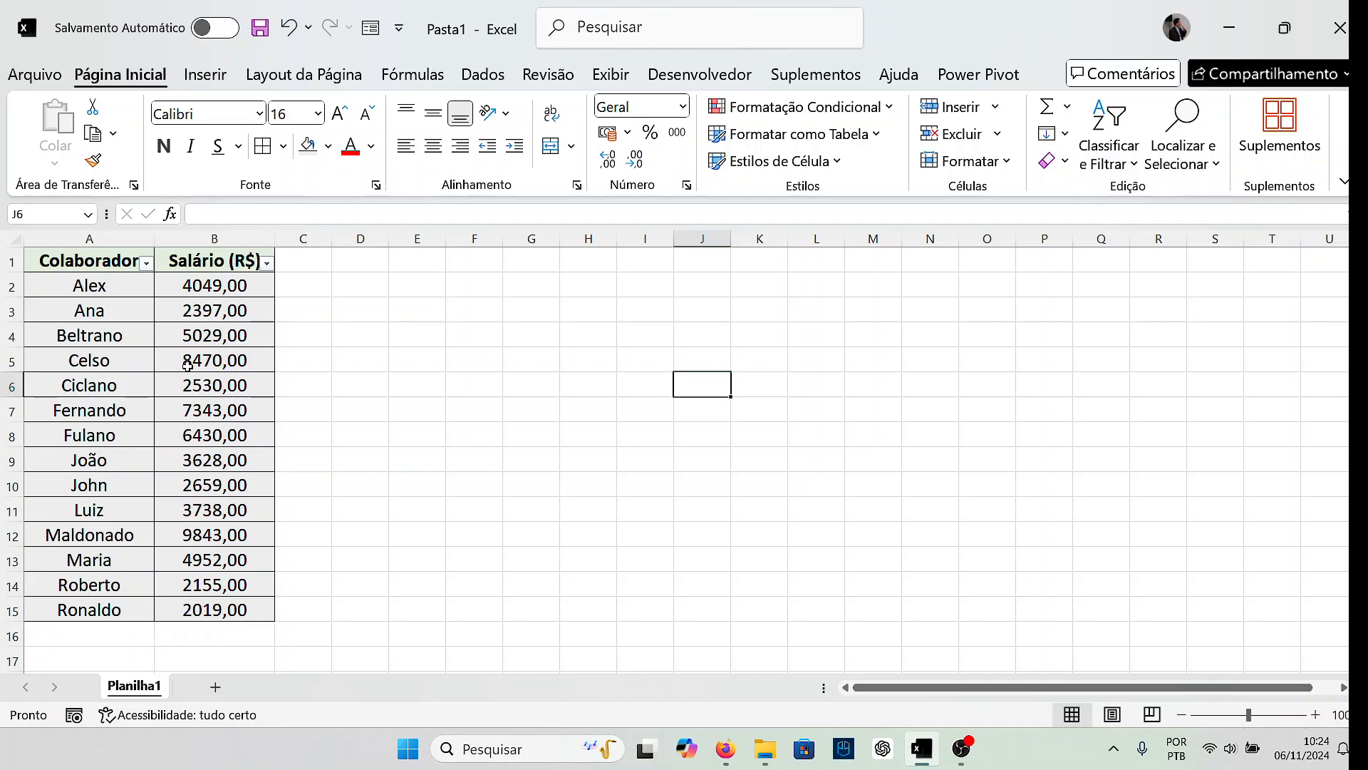
- Filter the Colaborador column so that only Alex is shown
{"action": "left_click", "coordinate": [146, 263]}
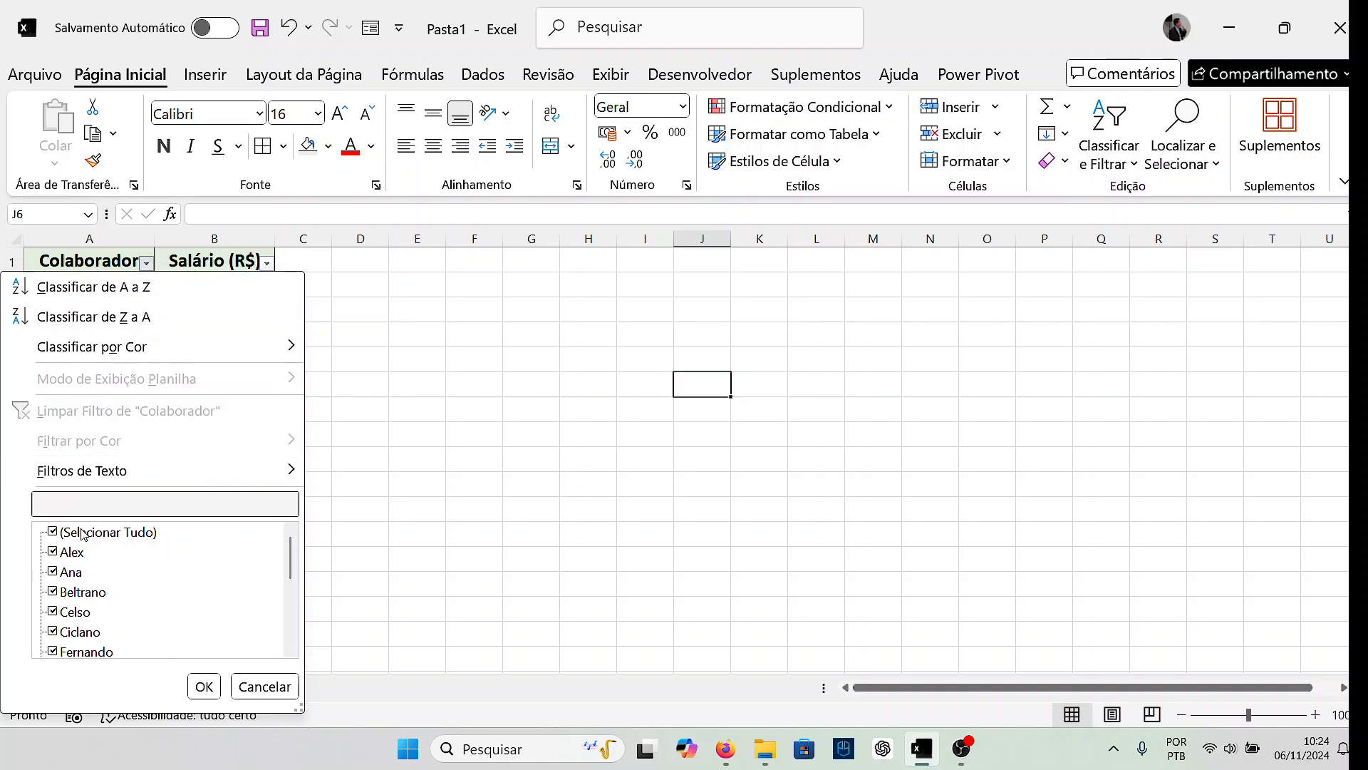
{"action": "mouse_move", "coordinate": [292, 552]}
{"action": "left_mouse_down"}
{"action": "mouse_move", "coordinate": [292, 591]}
{"action": "mouse_move", "coordinate": [292, 534]}
{"action": "left_mouse_up"}
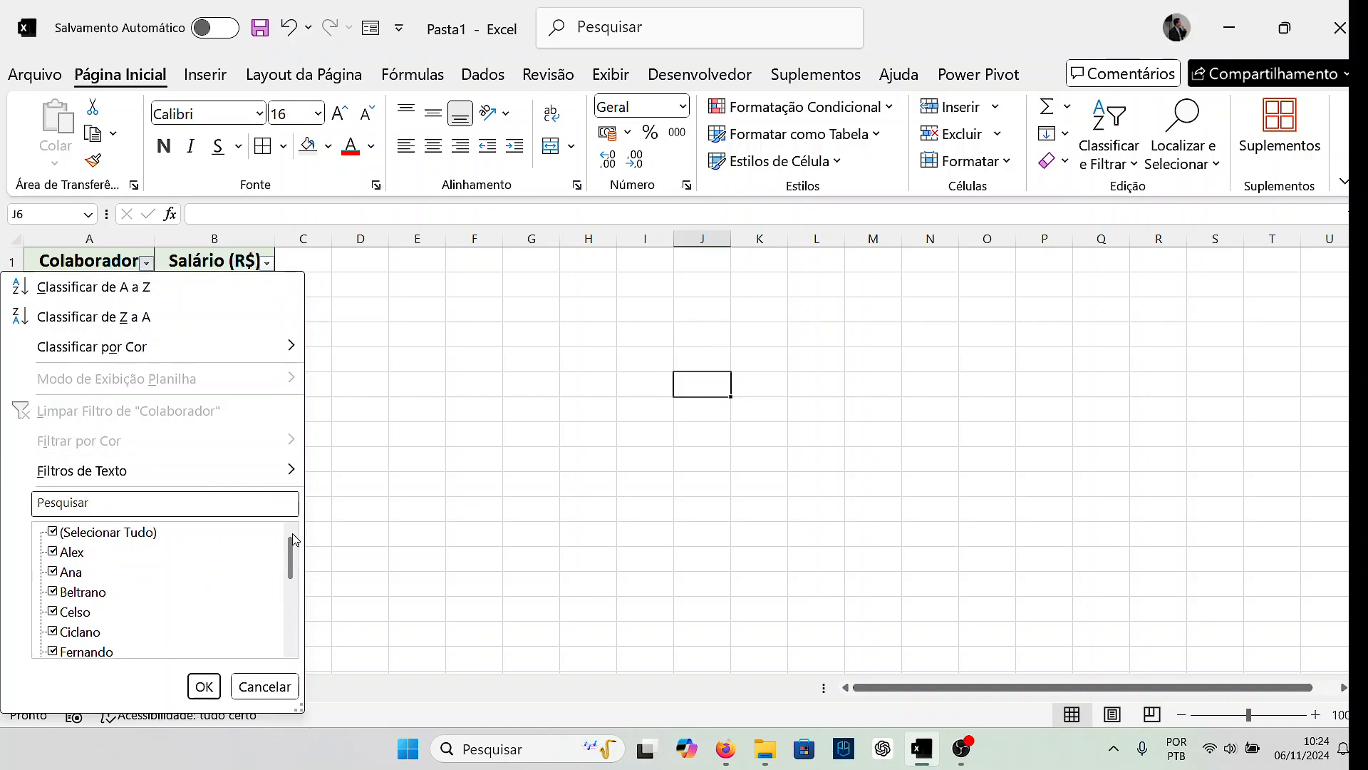
{"action": "left_click", "coordinate": [53, 532]}
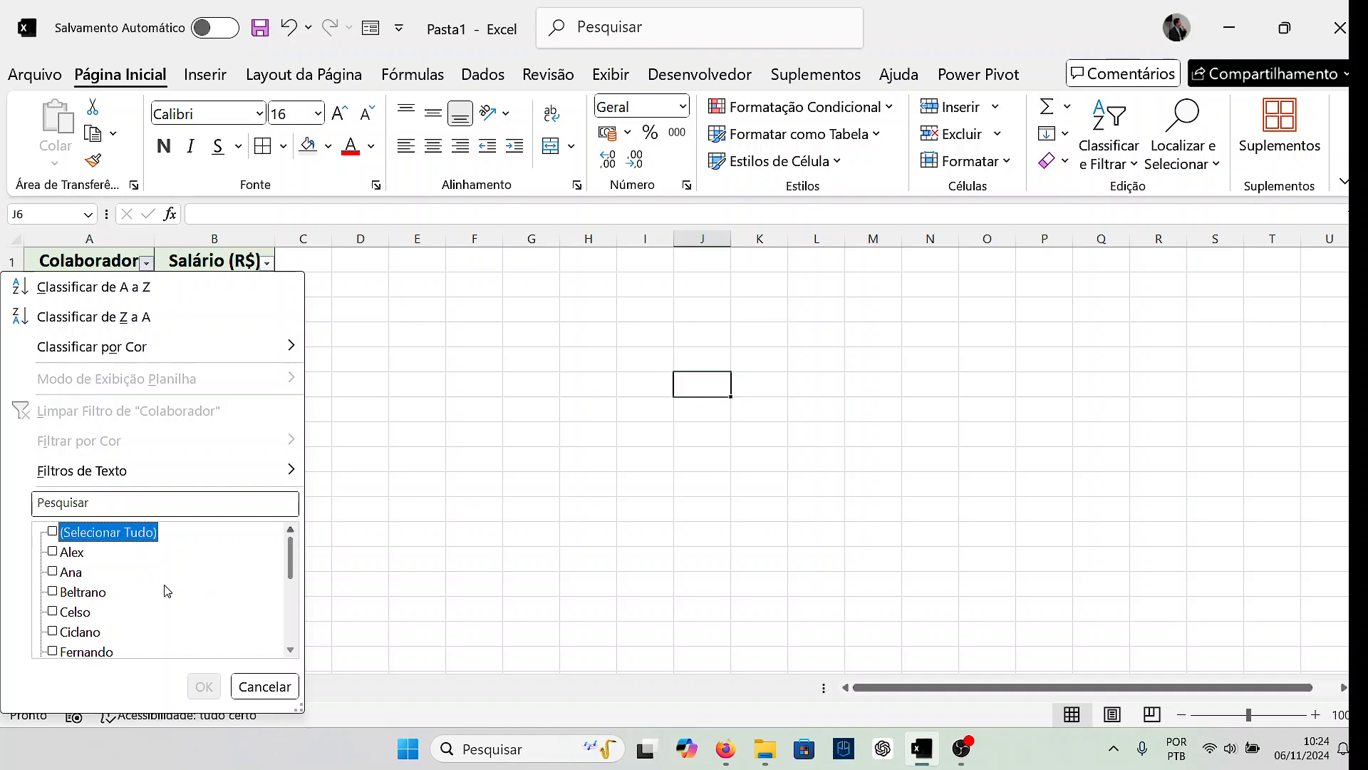
{"action": "left_click", "coordinate": [53, 552]}
{"action": "left_click", "coordinate": [204, 686]}
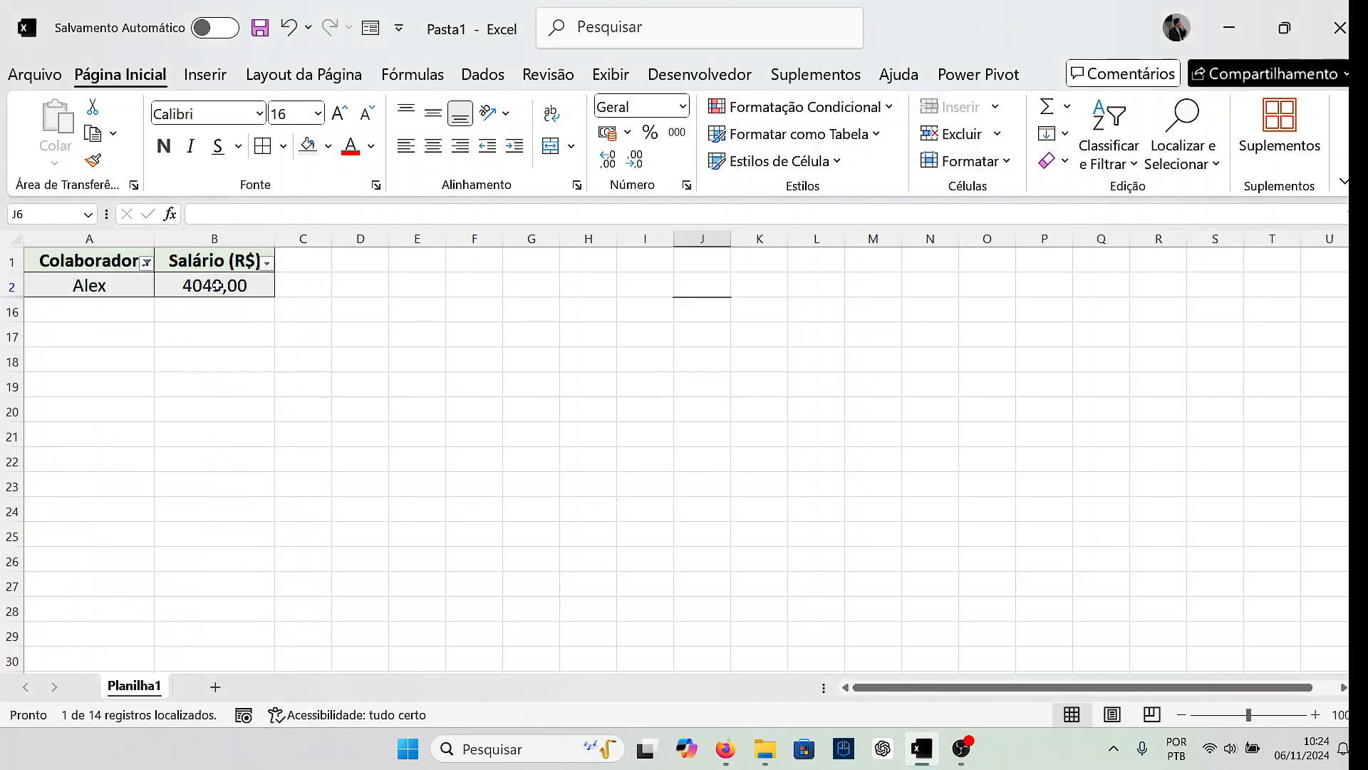
{"action": "left_click", "coordinate": [609, 401]}
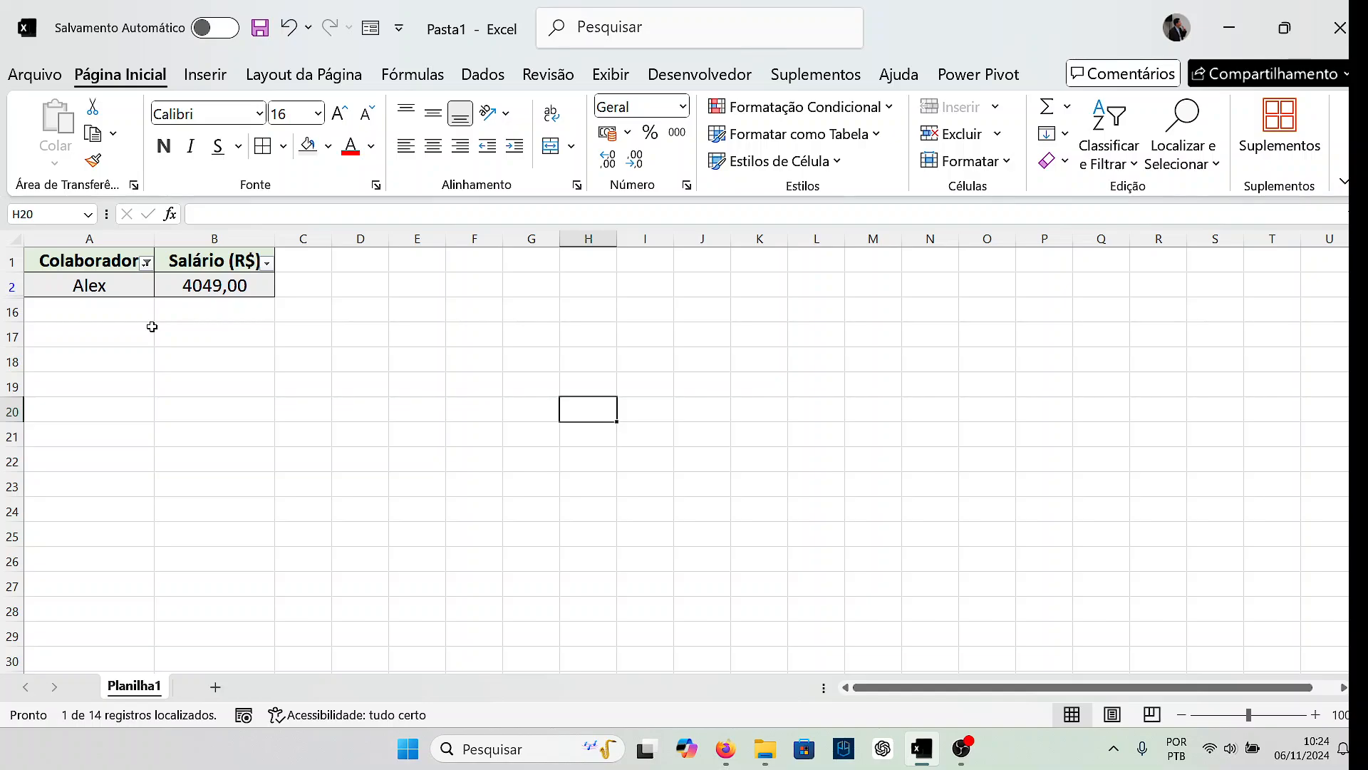
- Add Fernando and Fulano to the names shown by the Colaborador filter
{"action": "left_click", "coordinate": [146, 263]}
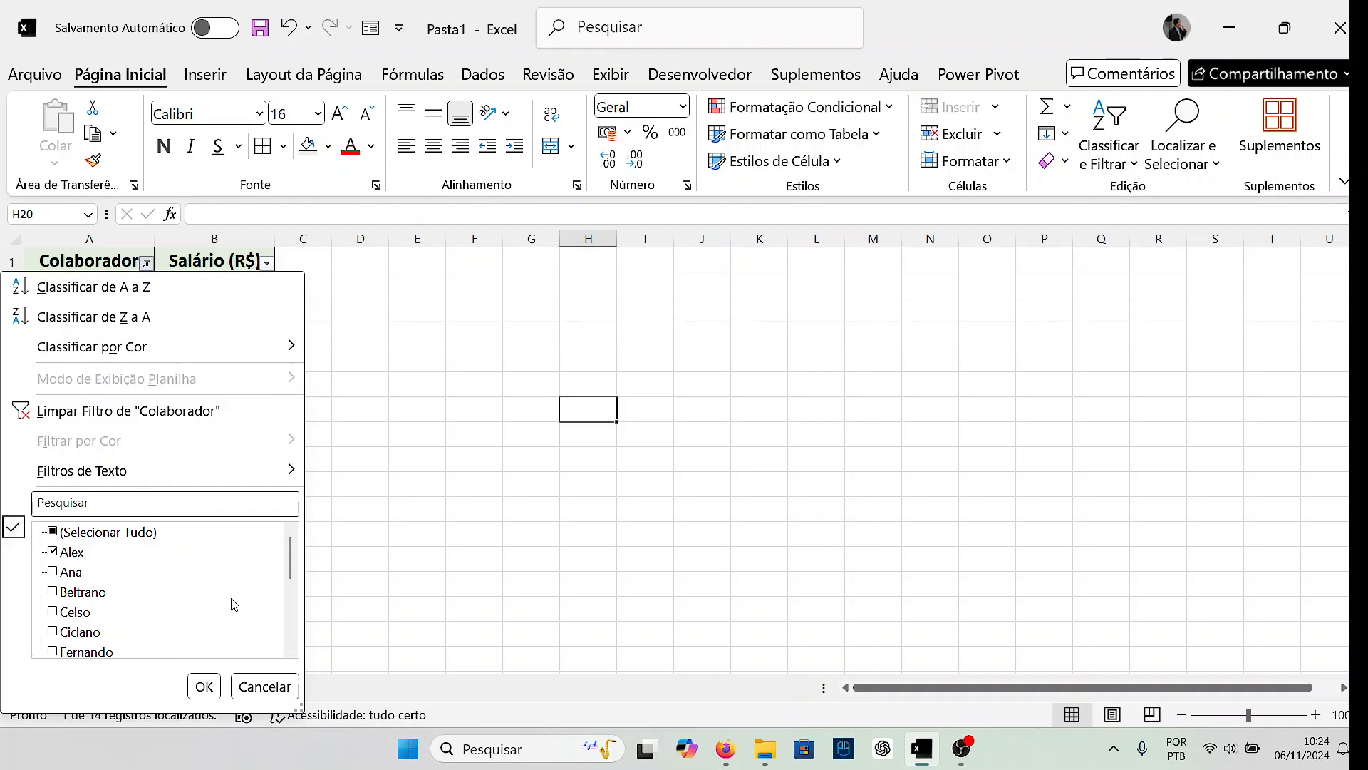
{"action": "left_click_drag", "start_coordinate": [291, 563], "coordinate": [292, 580]}
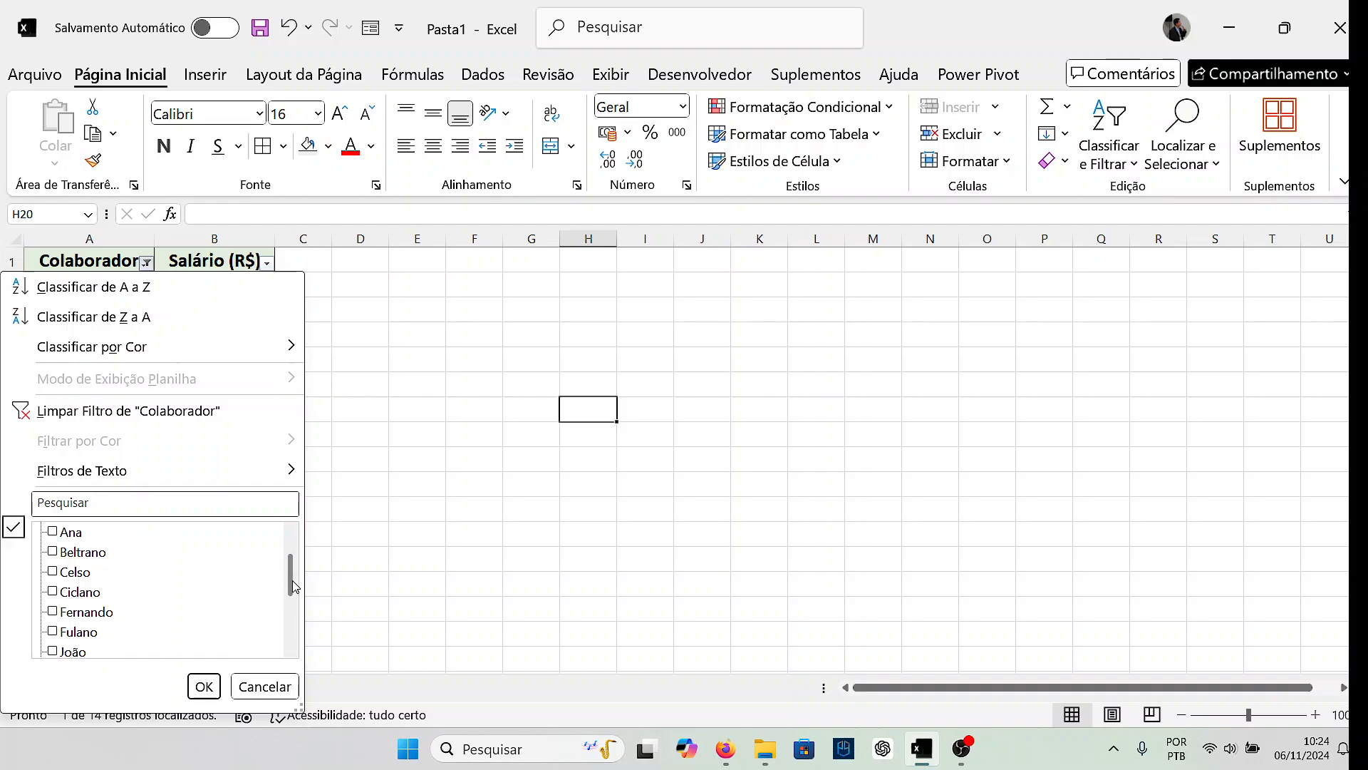
{"action": "left_click", "coordinate": [54, 617]}
{"action": "scroll", "coordinate": [93, 614], "scroll_direction": "down", "scroll_amount": 1}
{"action": "scroll", "coordinate": [173, 588], "scroll_direction": "up", "scroll_amount": 2}
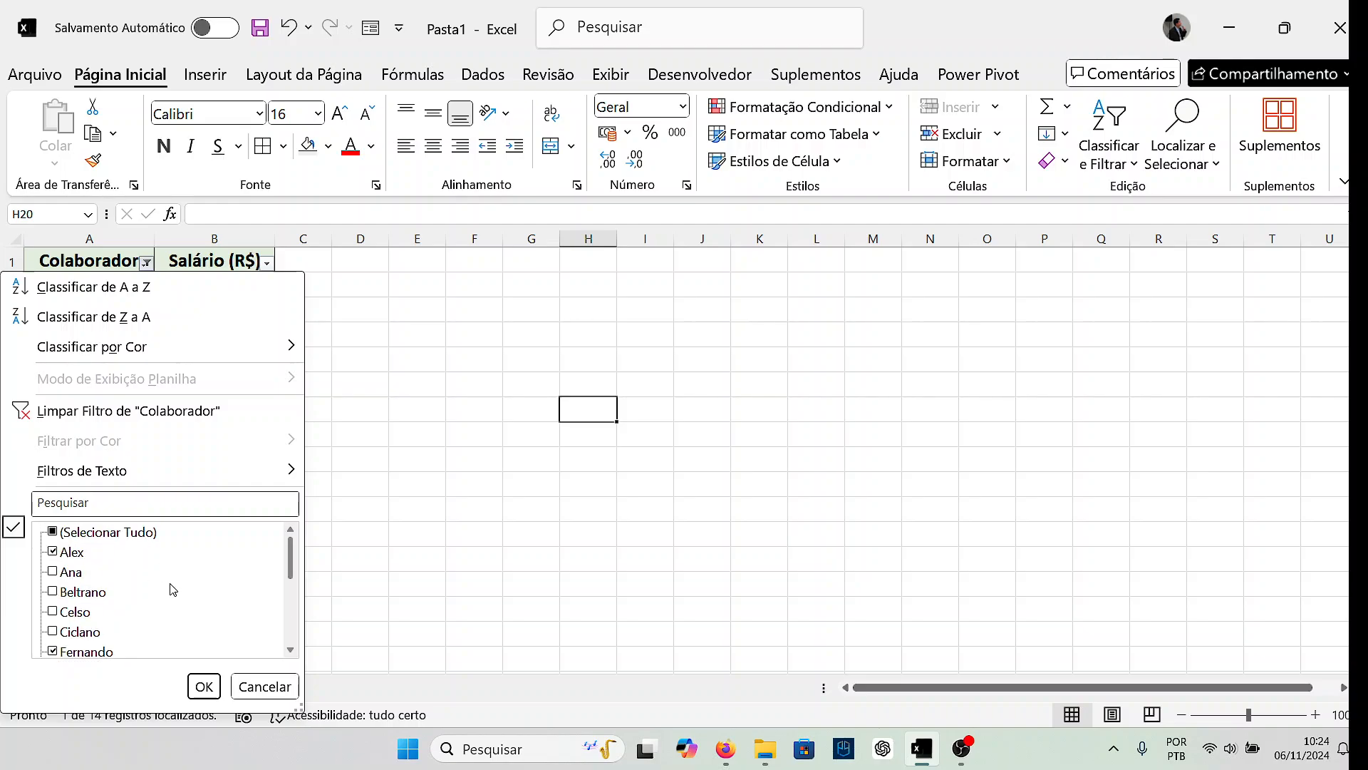
{"action": "scroll", "coordinate": [173, 589], "scroll_direction": "down", "scroll_amount": 1}
{"action": "left_click", "coordinate": [74, 631]}
{"action": "left_click", "coordinate": [204, 686]}
{"action": "left_click", "coordinate": [214, 510]}
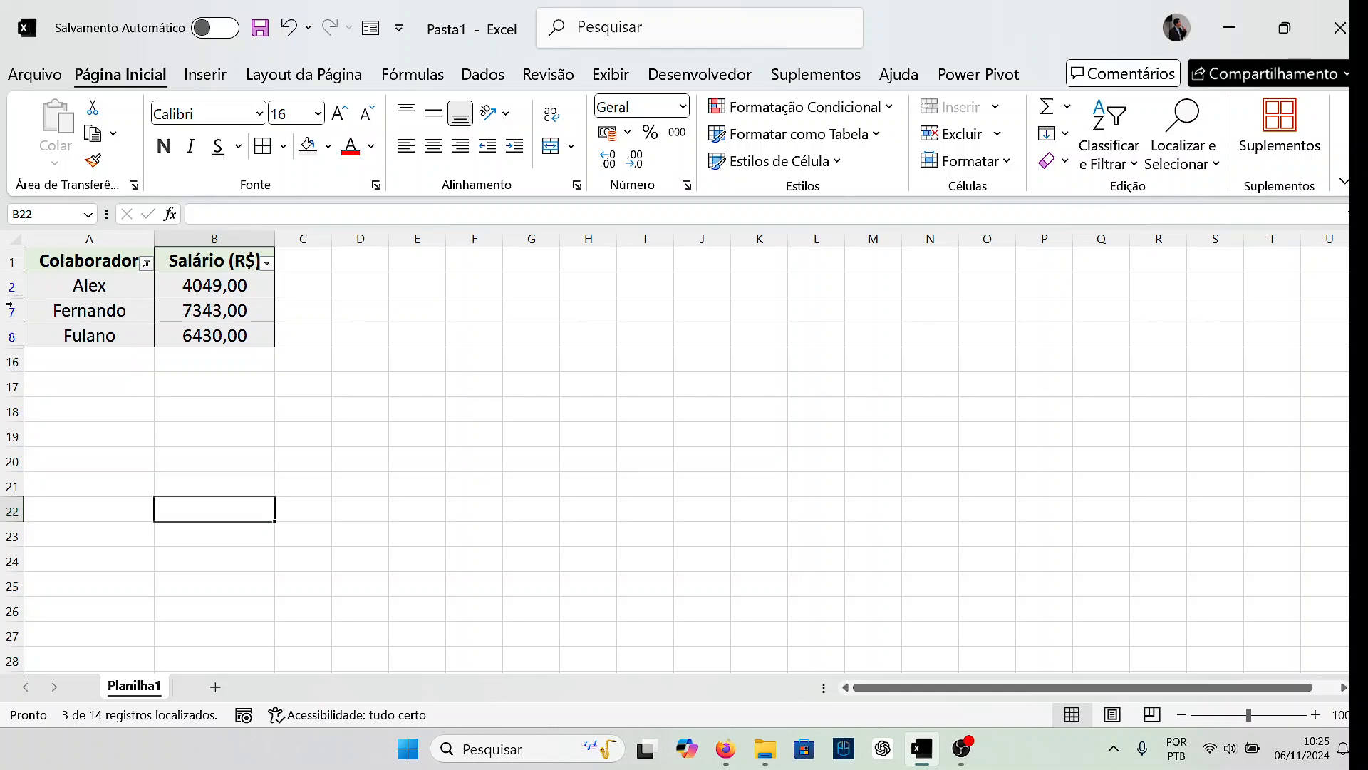
- Reveal hidden row 6 between rows 2 and 7 of the filtered table, and increase row 2's height
{"action": "scroll", "coordinate": [98, 358], "scroll_direction": "up", "scroll_amount": 8, "text": "ctrl"}
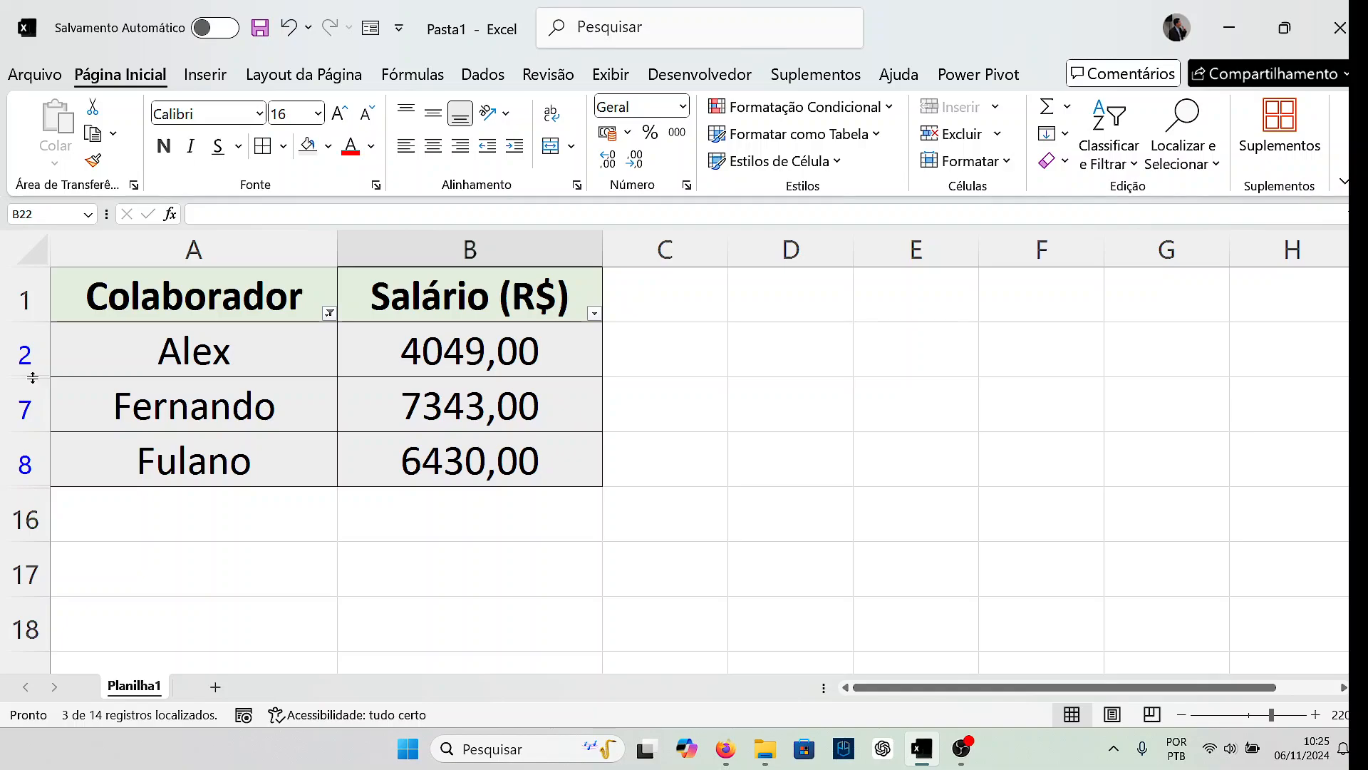
{"action": "left_click_drag", "start_coordinate": [33, 377], "coordinate": [42, 436]}
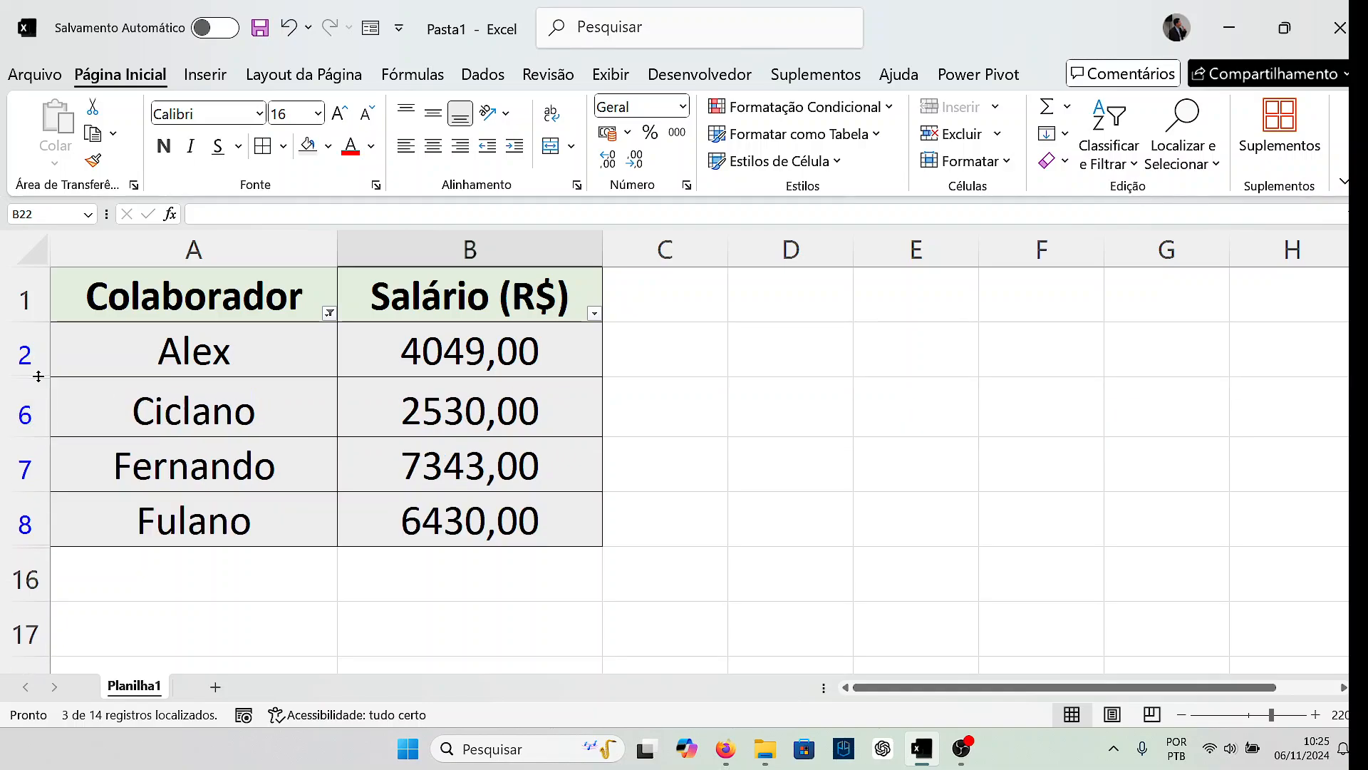
{"action": "mouse_move", "coordinate": [36, 376]}
{"action": "left_mouse_down"}
{"action": "mouse_move", "coordinate": [40, 493]}
{"action": "mouse_move", "coordinate": [35, 378]}
{"action": "left_mouse_up"}
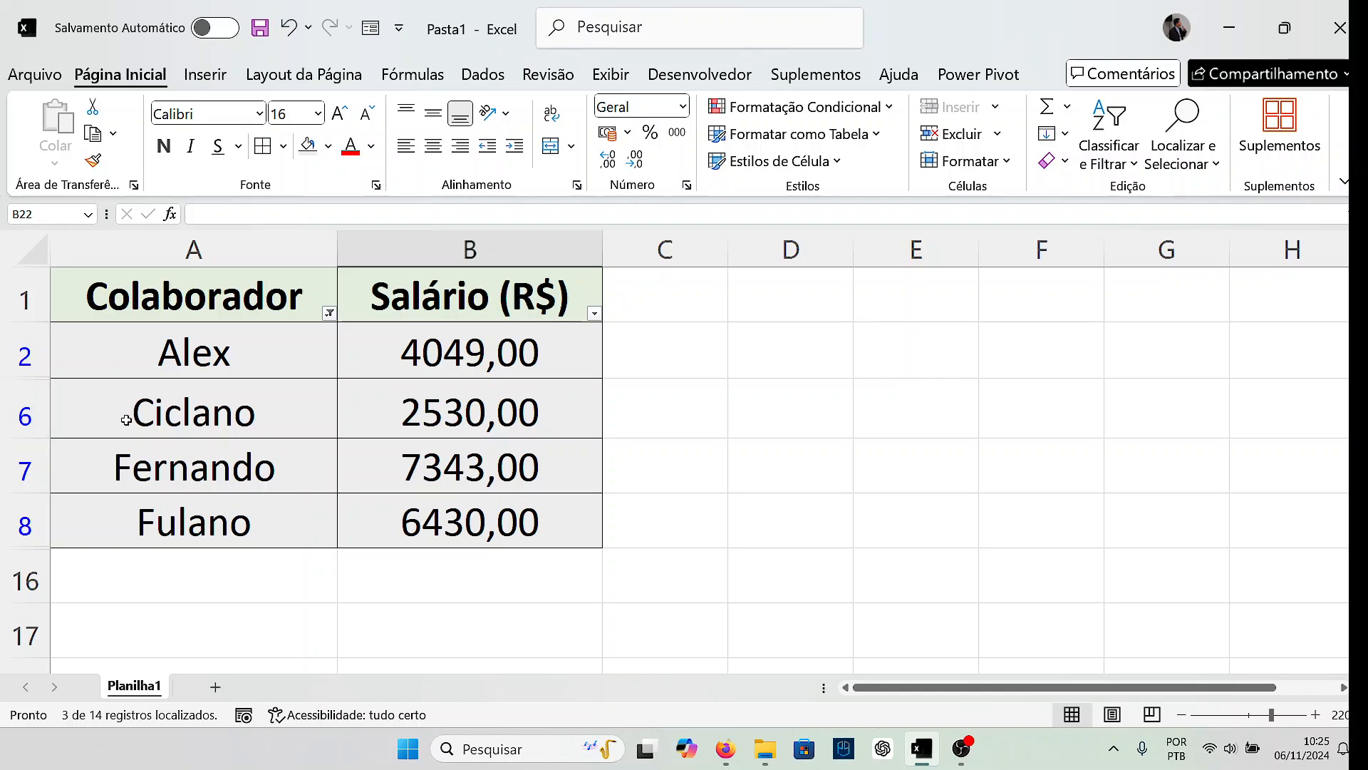
{"action": "scroll", "coordinate": [126, 420], "scroll_direction": "down", "scroll_amount": 6, "text": "ctrl"}
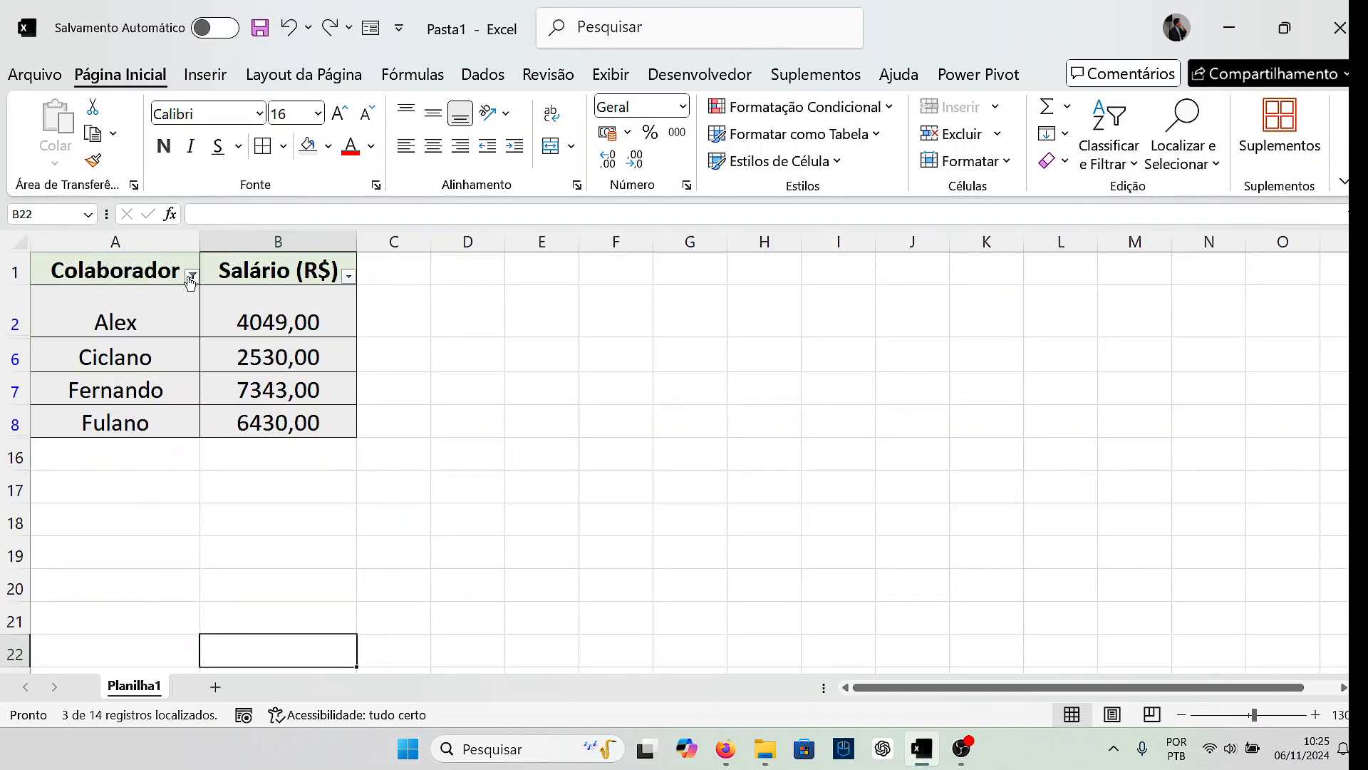
- Deselect Fernando, Fulano and Alex in the Colaborador filter and select all names to show the full table
{"action": "left_click", "coordinate": [192, 277]}
{"action": "scroll", "coordinate": [252, 594], "scroll_direction": "down", "scroll_amount": 1}
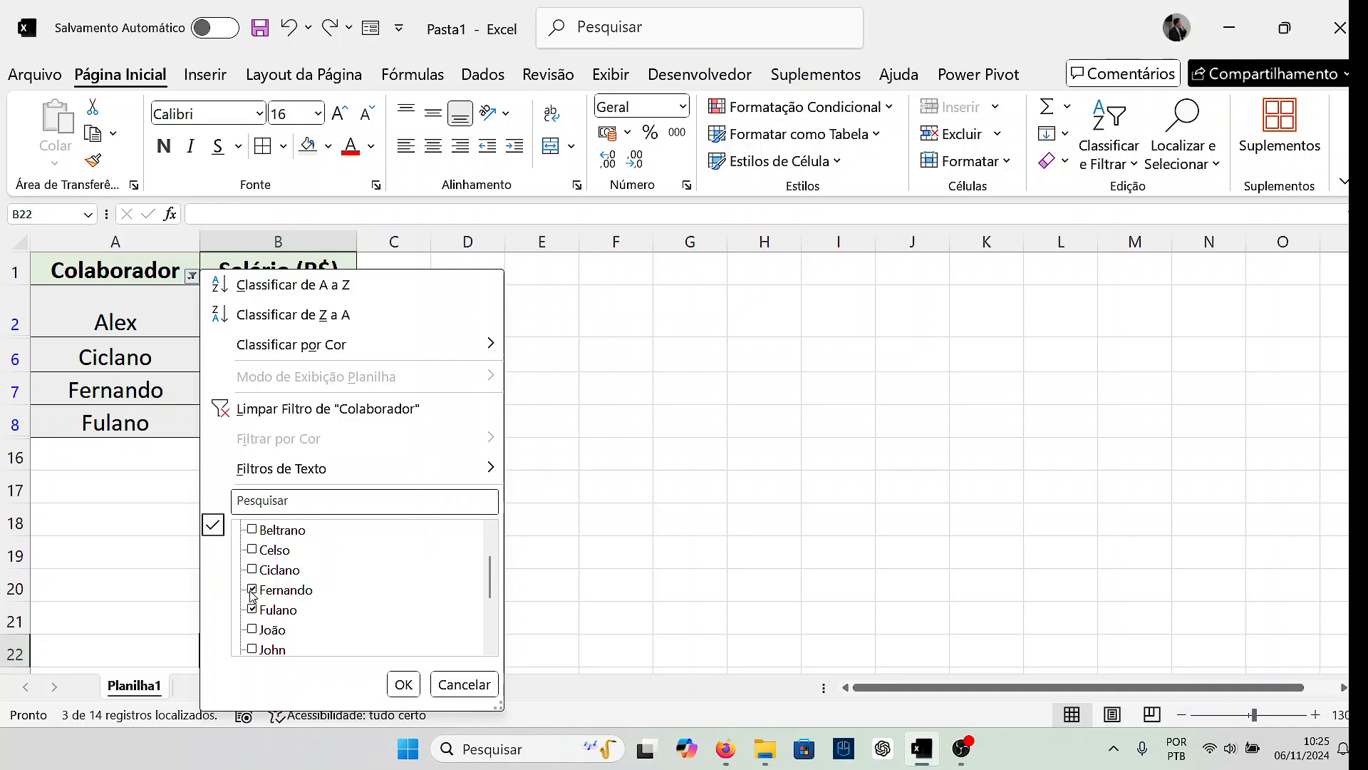
{"action": "left_click", "coordinate": [253, 590]}
{"action": "left_click", "coordinate": [252, 610]}
{"action": "scroll", "coordinate": [251, 606], "scroll_direction": "up", "scroll_amount": 1}
{"action": "scroll", "coordinate": [247, 547], "scroll_direction": "down", "scroll_amount": 1}
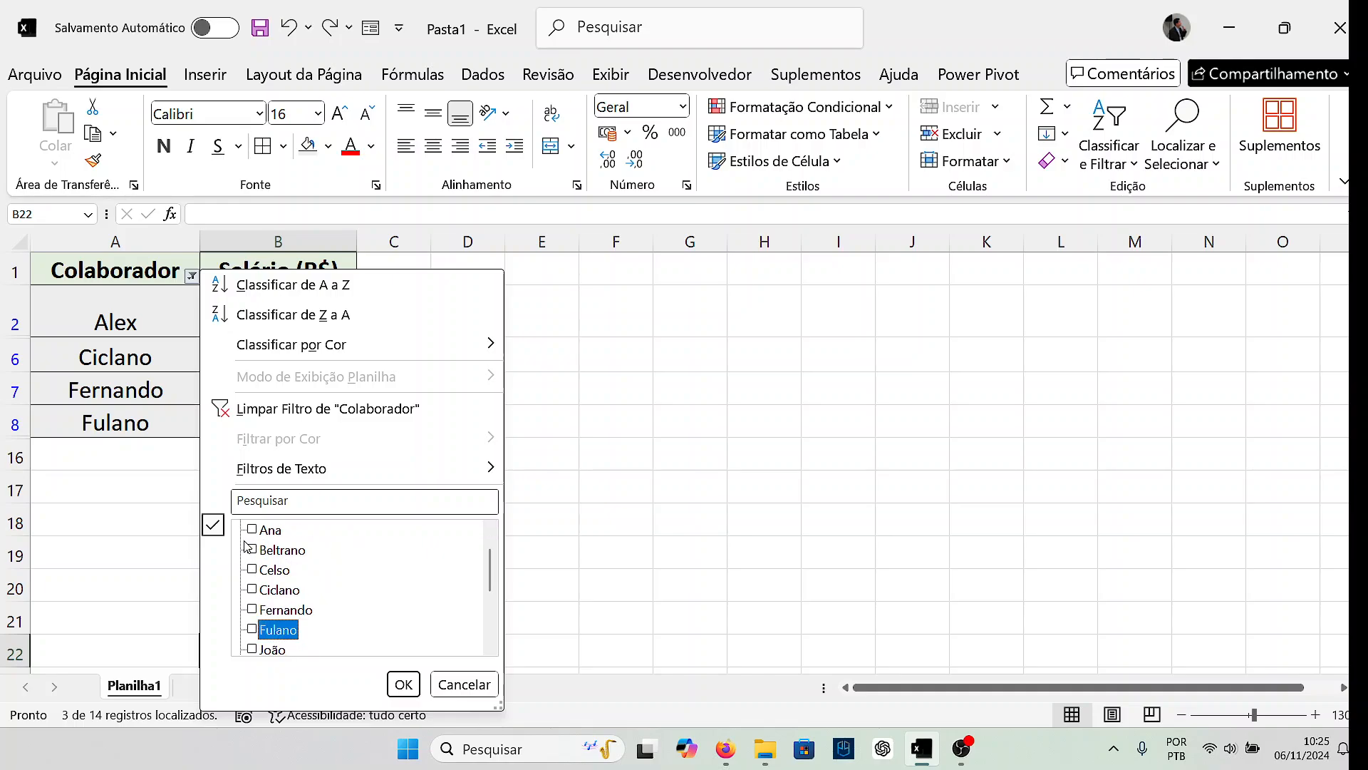
{"action": "scroll", "coordinate": [247, 546], "scroll_direction": "up", "scroll_amount": 1}
{"action": "left_click", "coordinate": [252, 549]}
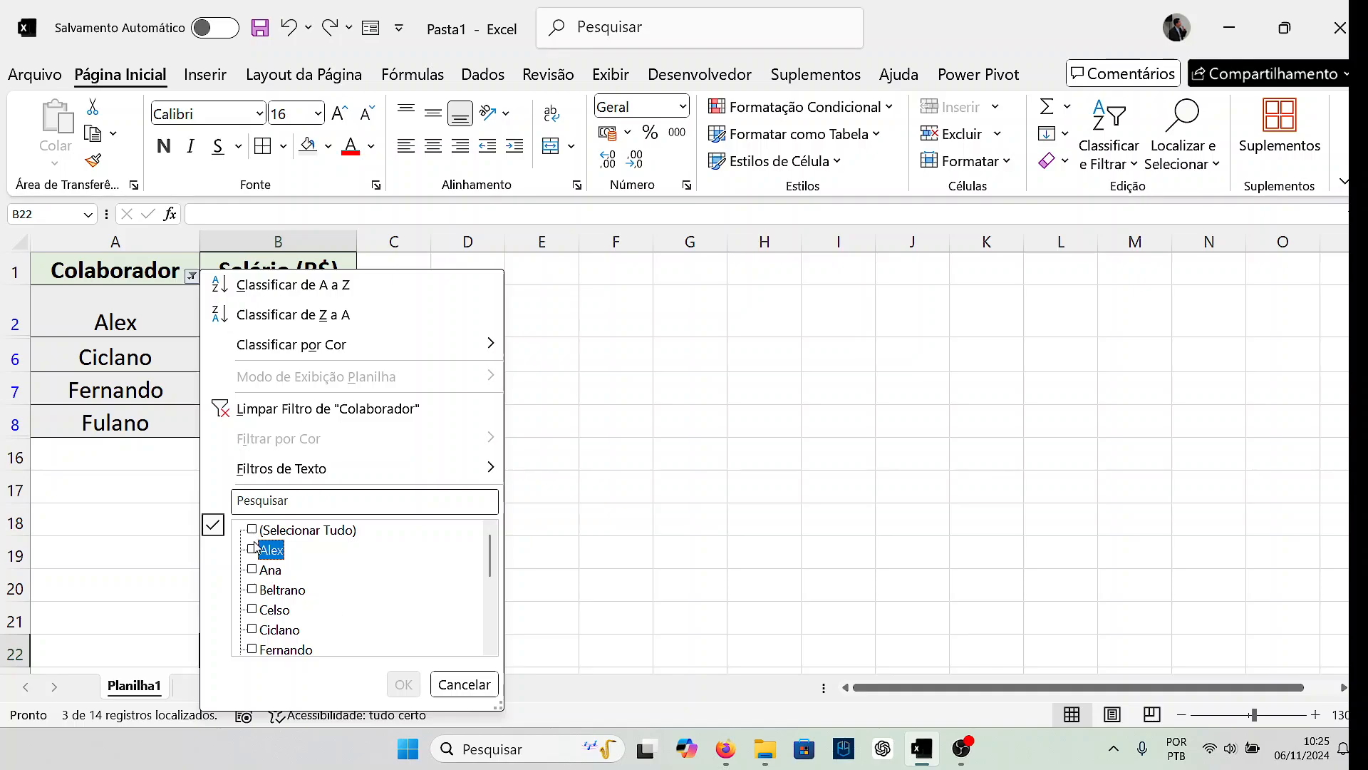
{"action": "left_click", "coordinate": [252, 530]}
{"action": "left_click", "coordinate": [403, 685]}
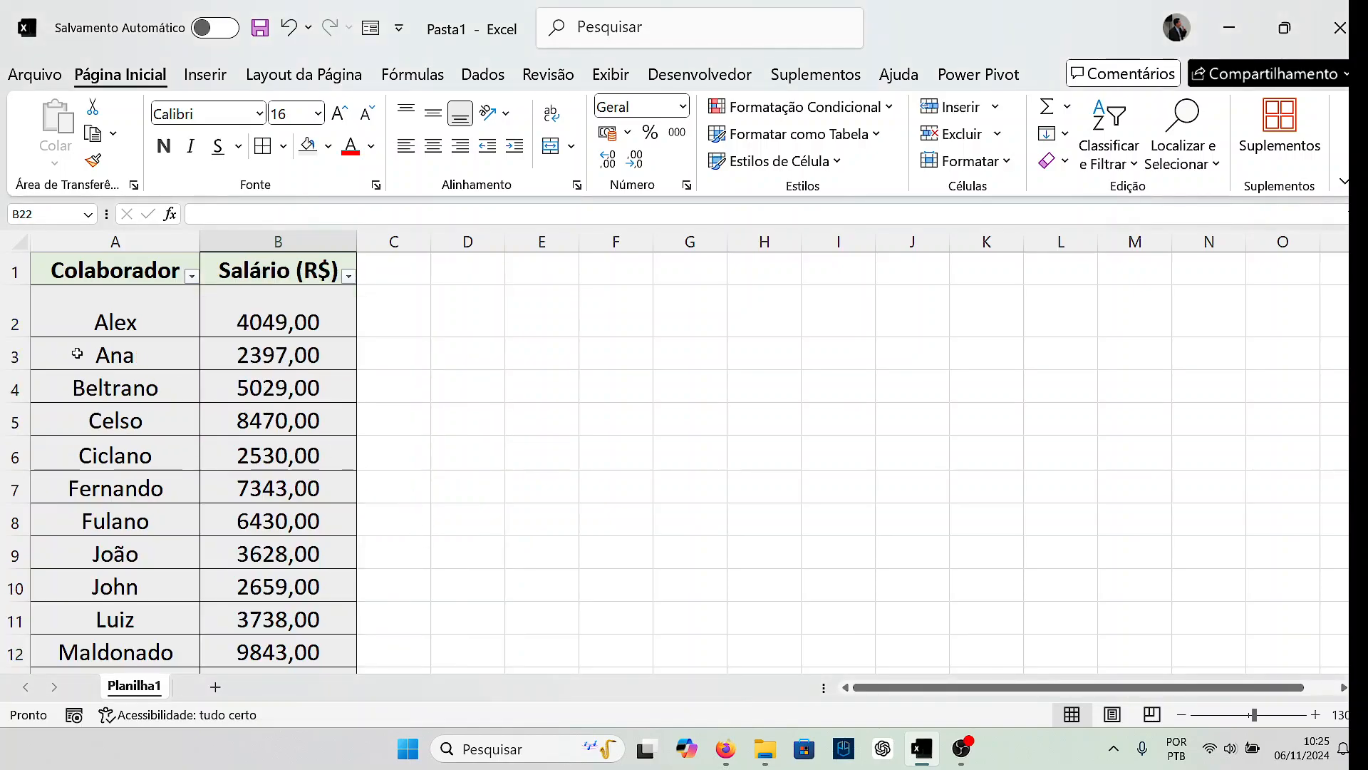
{"action": "left_click", "coordinate": [492, 398]}
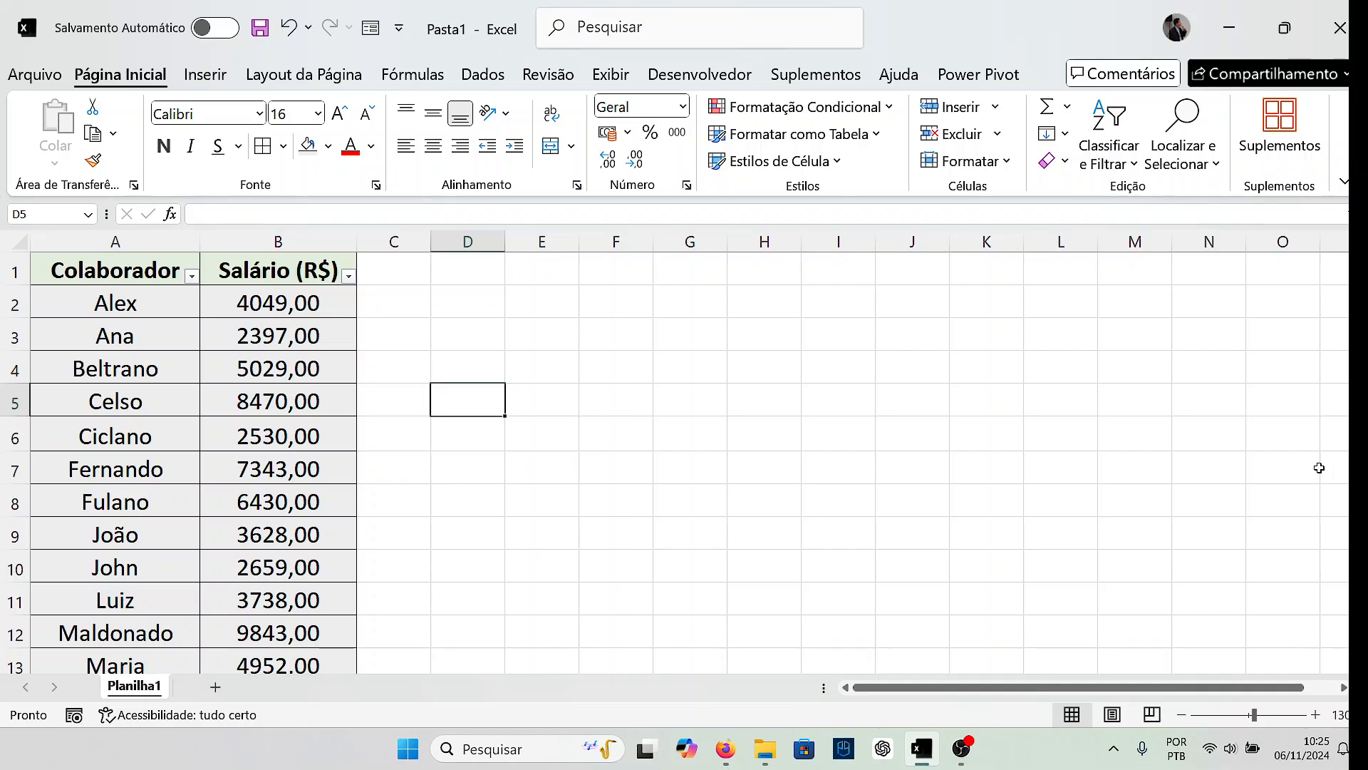
{"action": "scroll", "coordinate": [1339, 262], "scroll_direction": "down", "scroll_amount": 12}
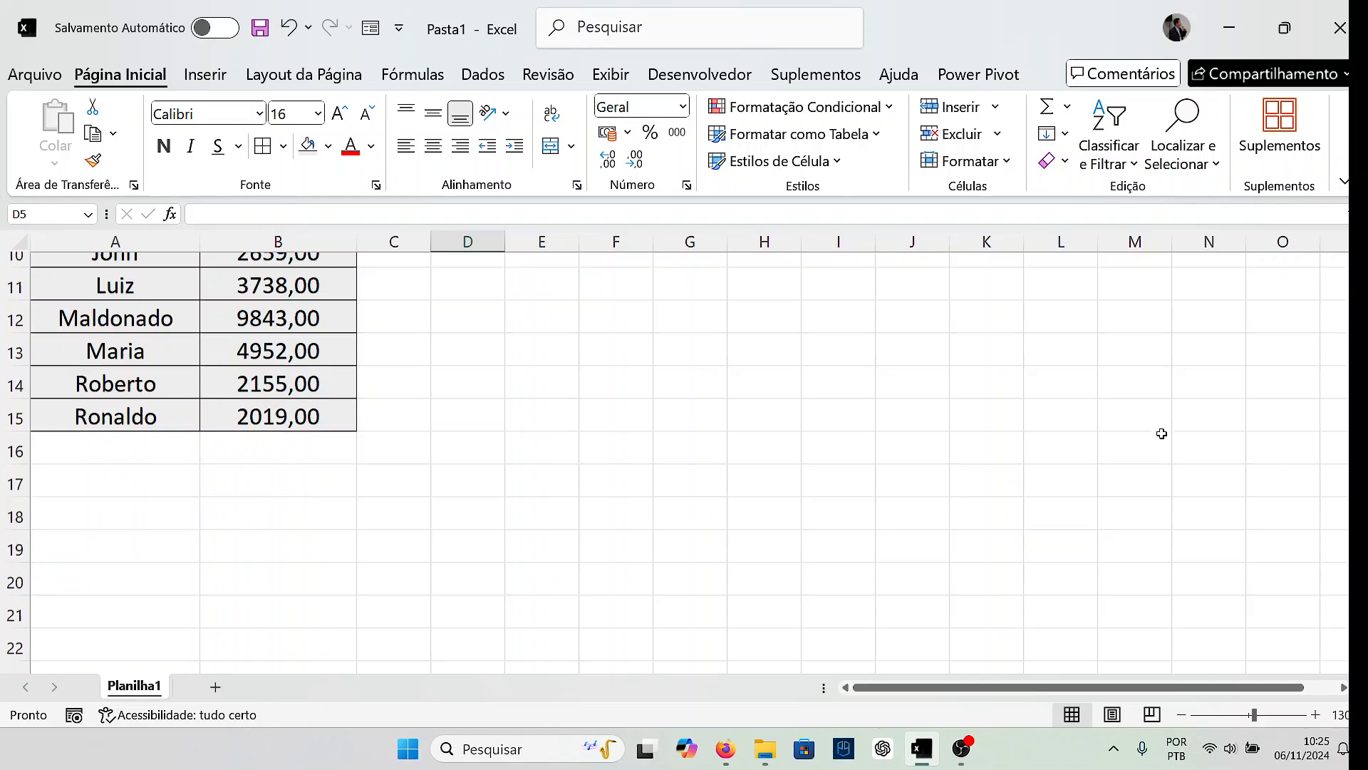
{"action": "scroll", "coordinate": [1162, 433], "scroll_direction": "up", "scroll_amount": 12}
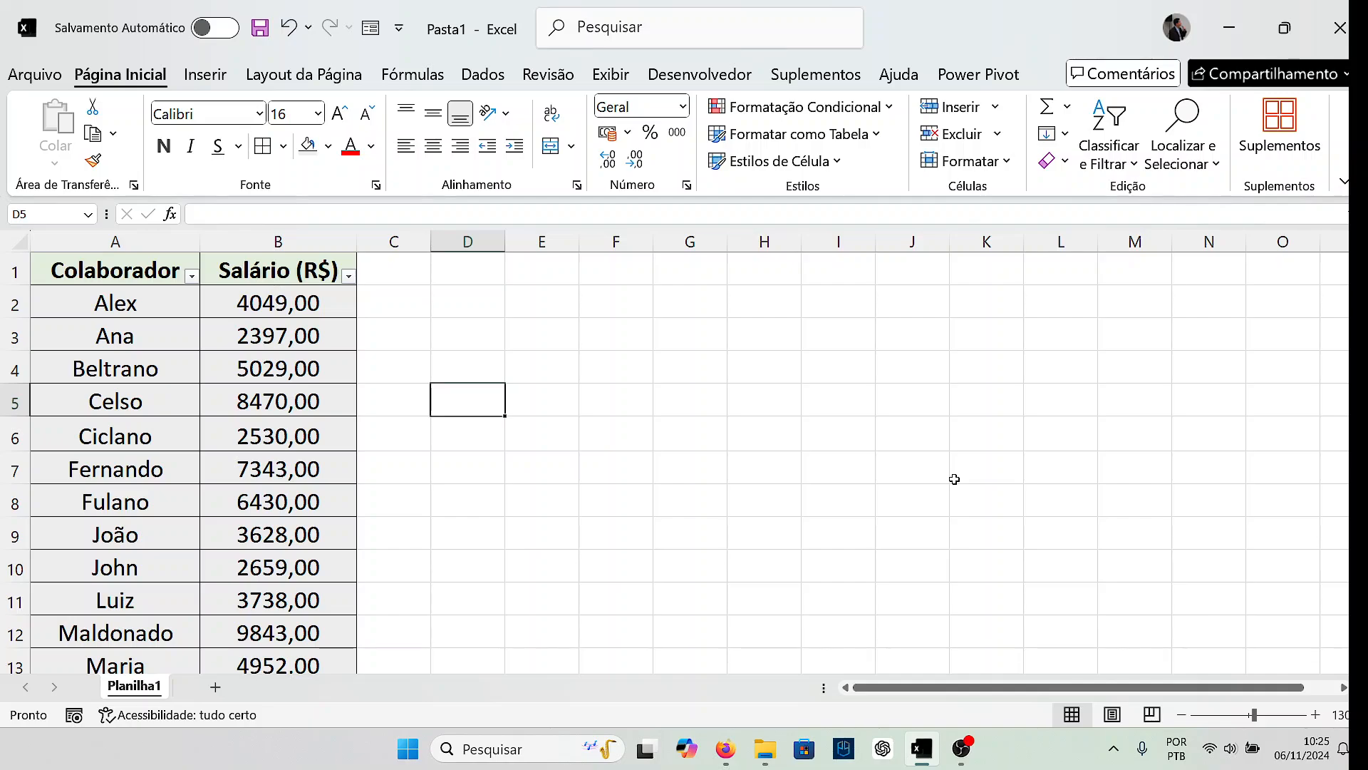
{"action": "left_click", "coordinate": [912, 433]}
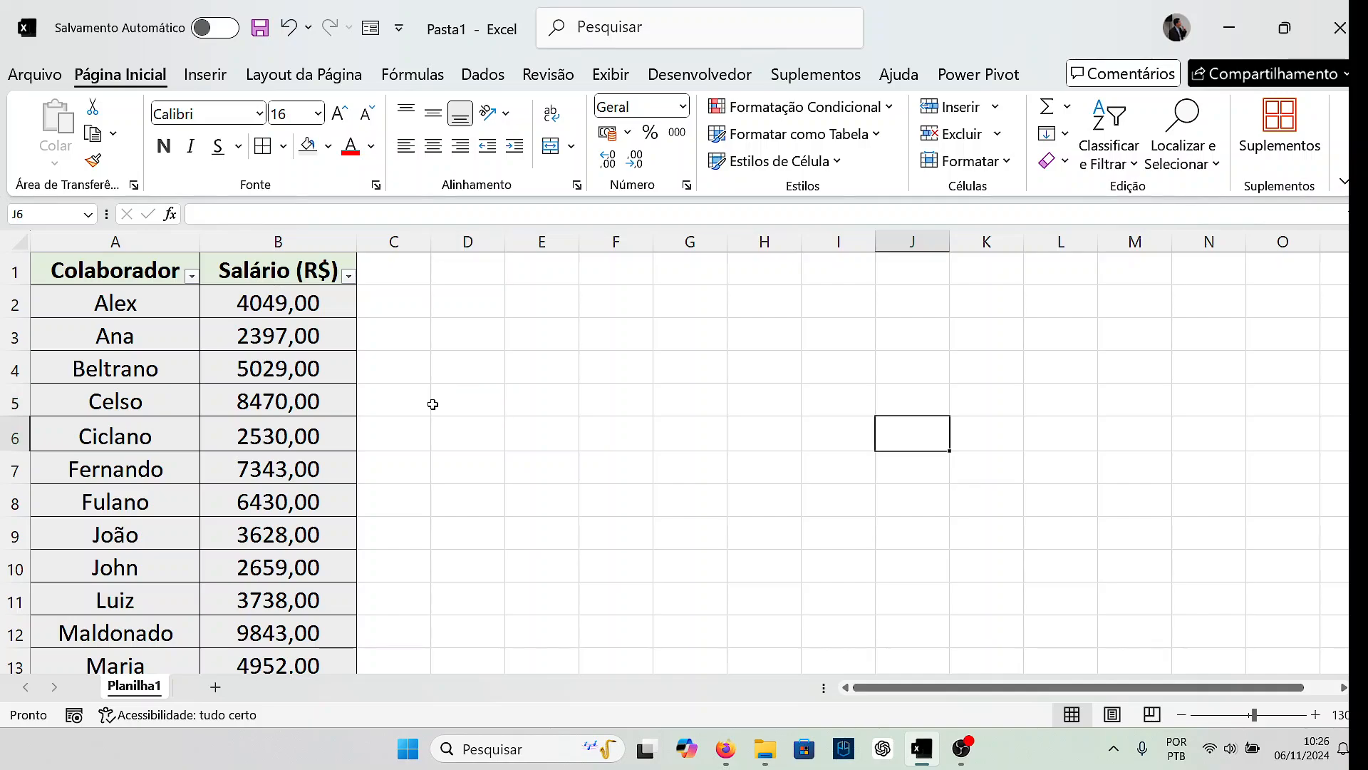
{"action": "left_click", "coordinate": [454, 405]}
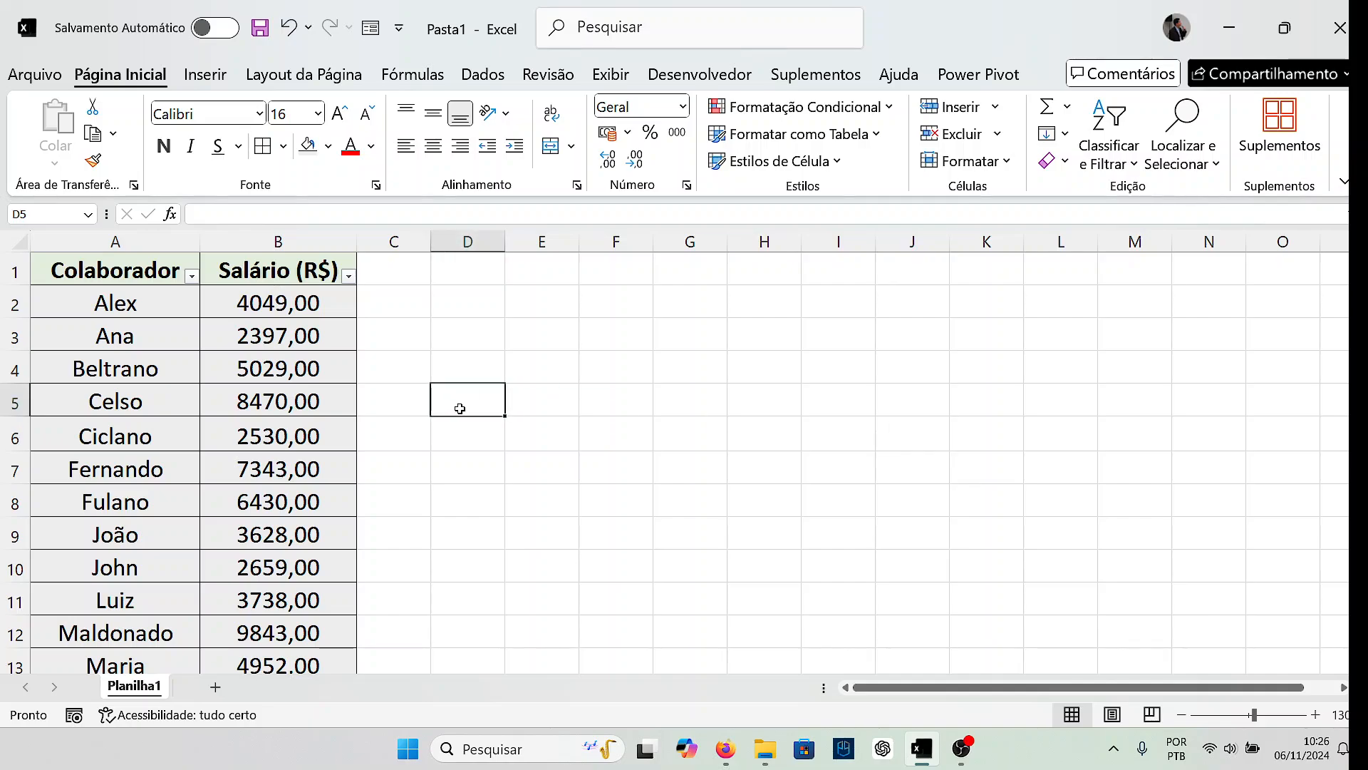
- Filter the Salário (R$) column to show only the salaries 2397,00, 2530,00 and 2659,00
{"action": "left_click", "coordinate": [350, 278]}
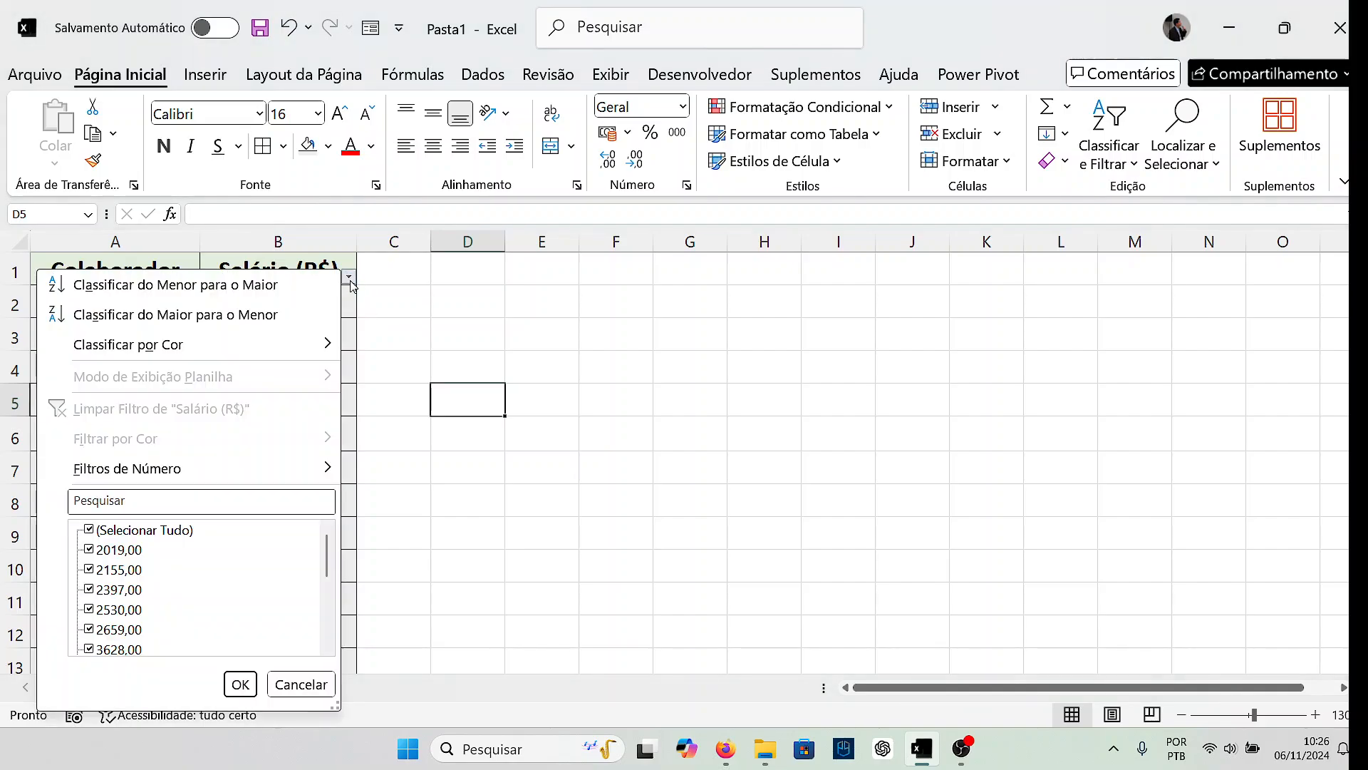
{"action": "left_click", "coordinate": [90, 529]}
{"action": "scroll", "coordinate": [197, 568], "scroll_direction": "down", "scroll_amount": 1}
{"action": "scroll", "coordinate": [107, 595], "scroll_direction": "up", "scroll_amount": 1}
{"action": "left_click", "coordinate": [90, 589]}
{"action": "left_click", "coordinate": [90, 609]}
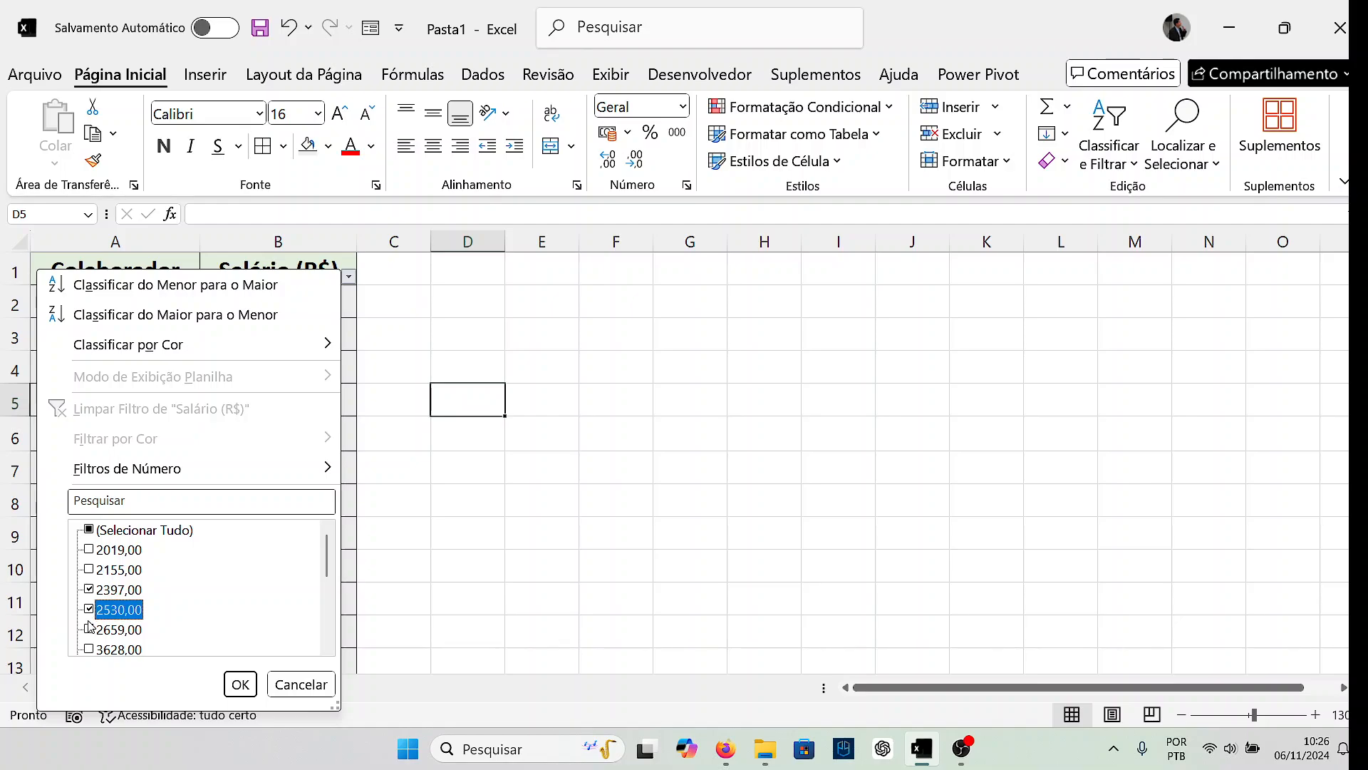
{"action": "left_click", "coordinate": [90, 629]}
{"action": "left_click", "coordinate": [240, 684]}
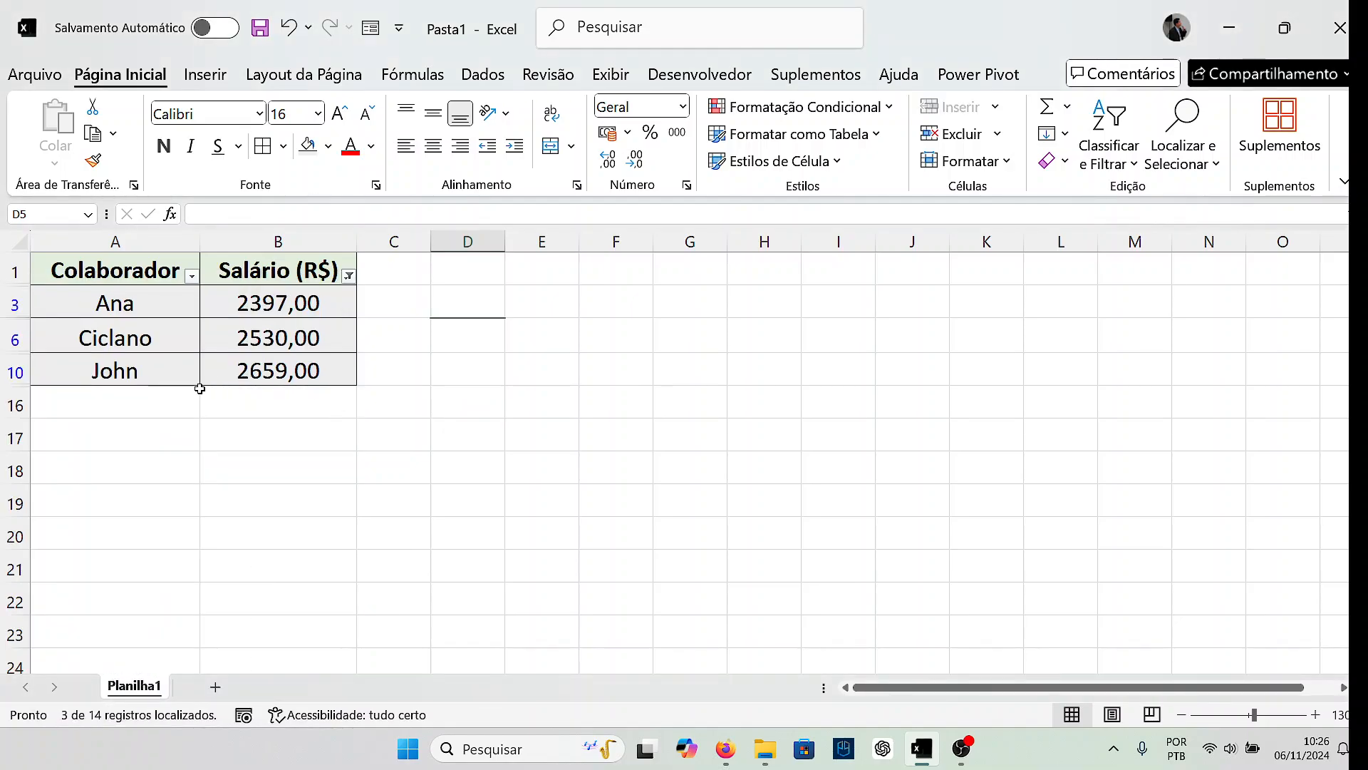
{"action": "left_click", "coordinate": [468, 338]}
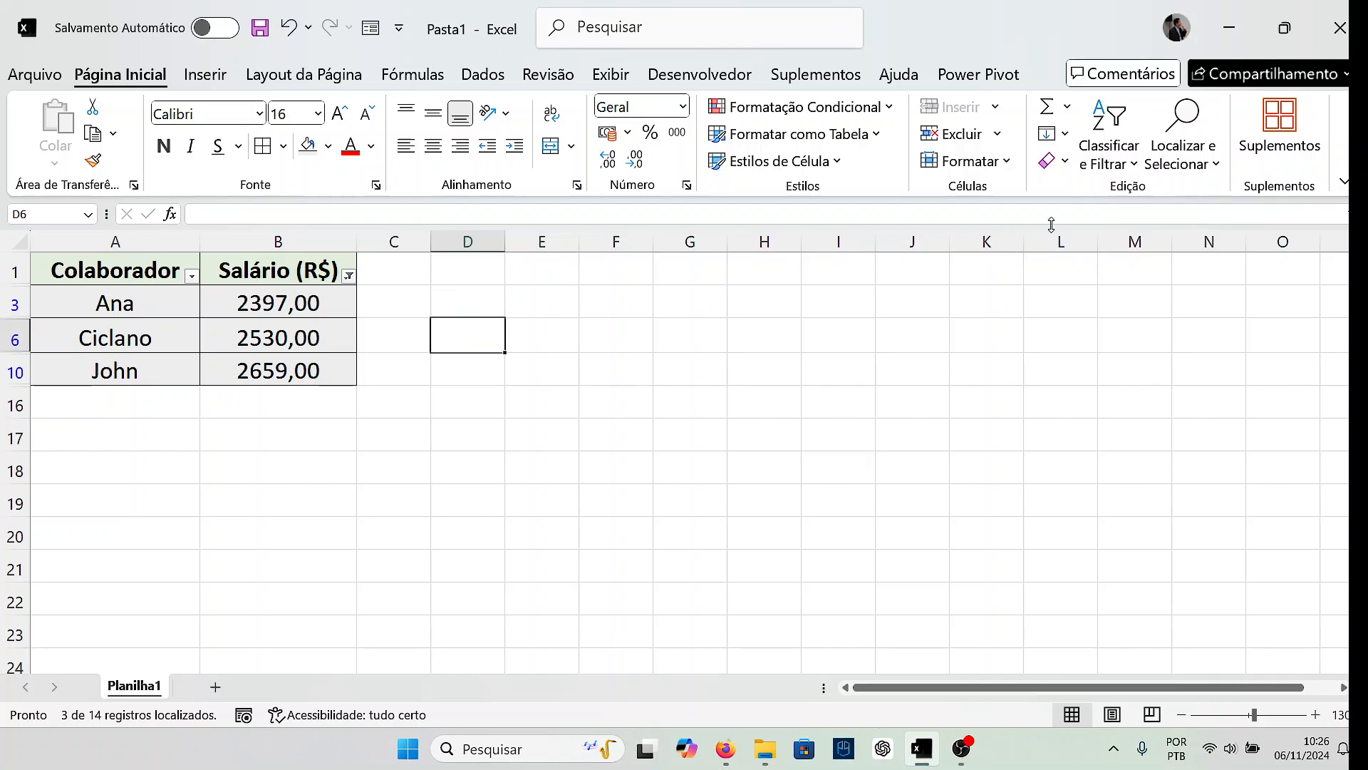
{"action": "left_click", "coordinate": [1132, 174]}
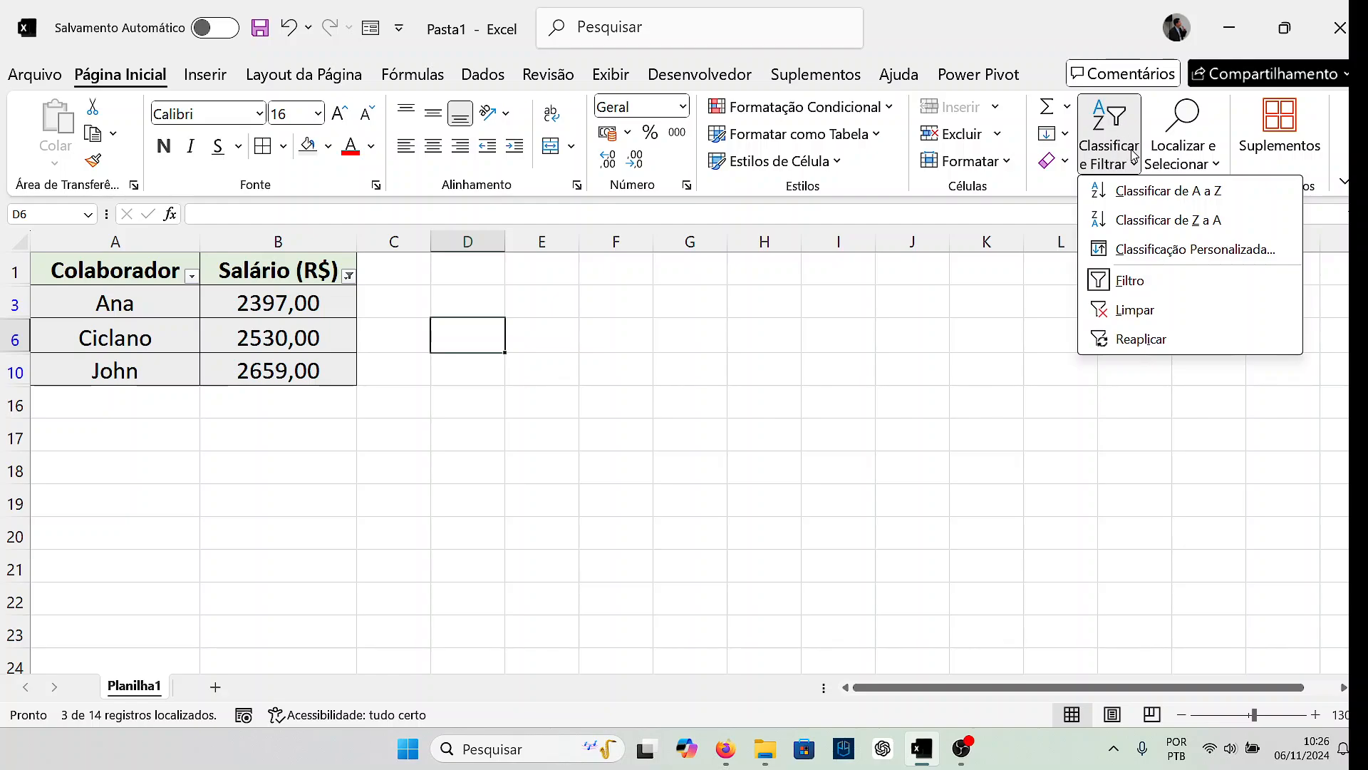
{"action": "left_click", "coordinate": [931, 336]}
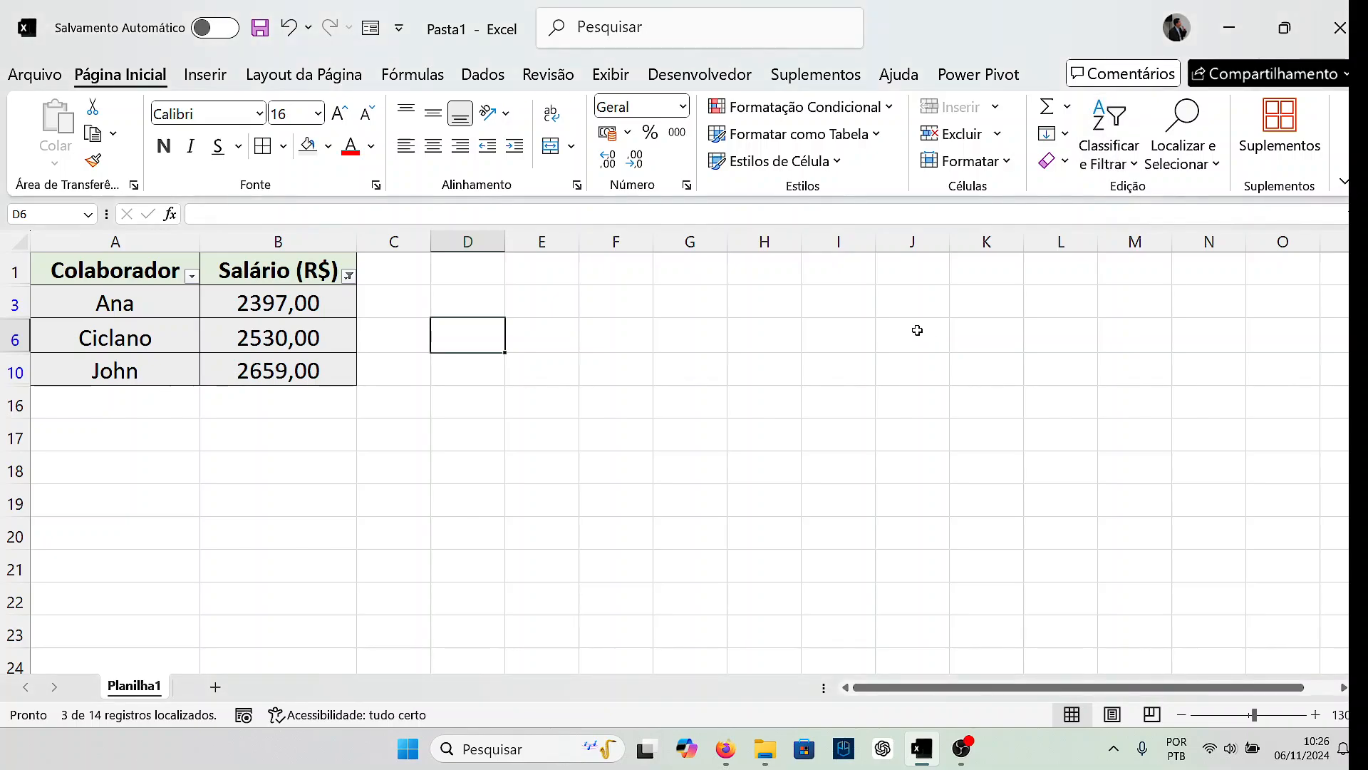